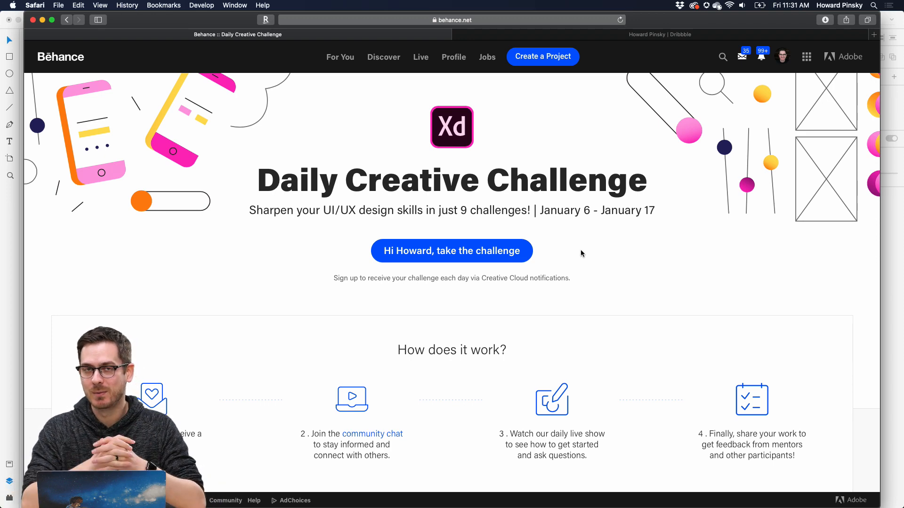
# Read how the challenge works, switch to Discord and open the introductions channel of the Adobe XD server.
pyautogui.scroll(-5, 582, 254)
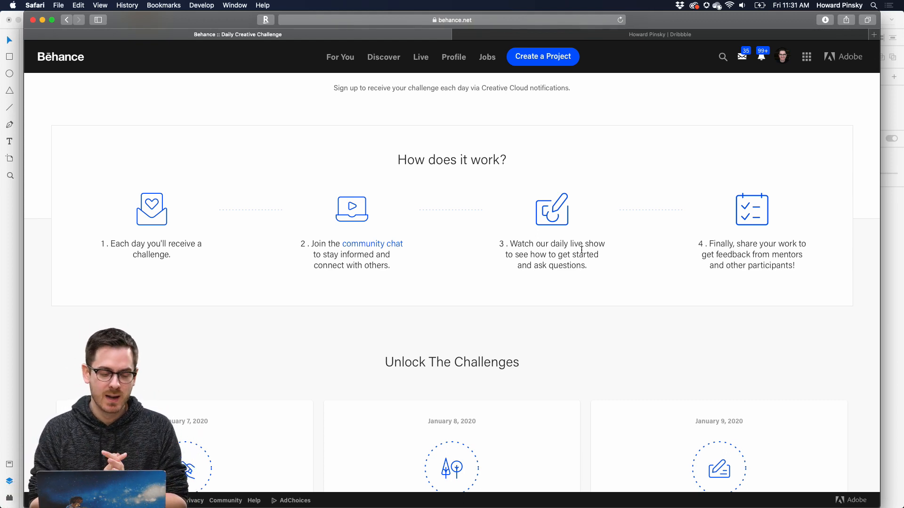
pyautogui.scroll(-1, 582, 249)
pyautogui.moveTo(493, 507)
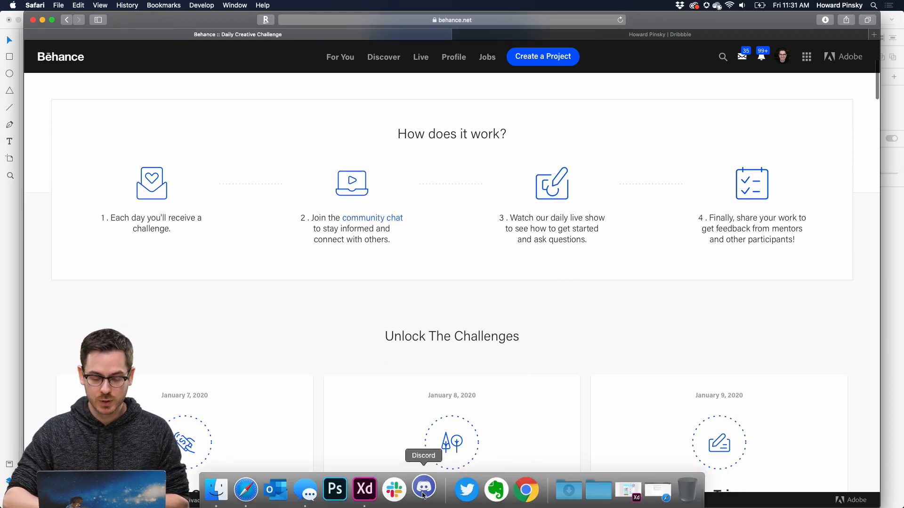
pyautogui.click(424, 492)
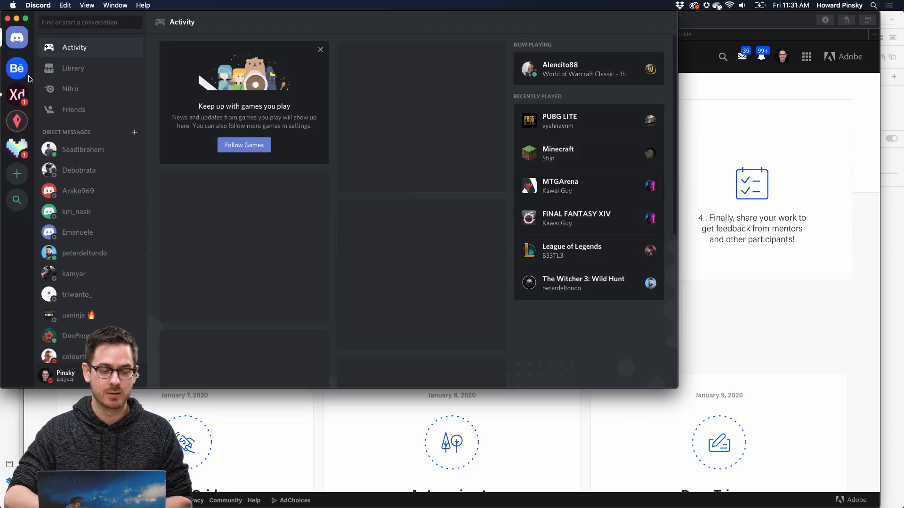
pyautogui.click(17, 94)
pyautogui.moveTo(356, 21); pyautogui.dragTo(532, 64)
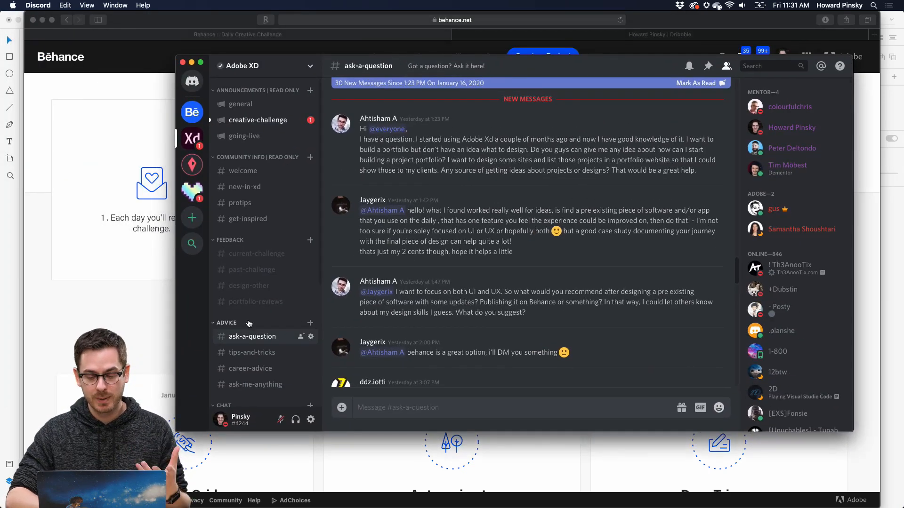
pyautogui.scroll(-3, 250, 324)
pyautogui.click(255, 342)
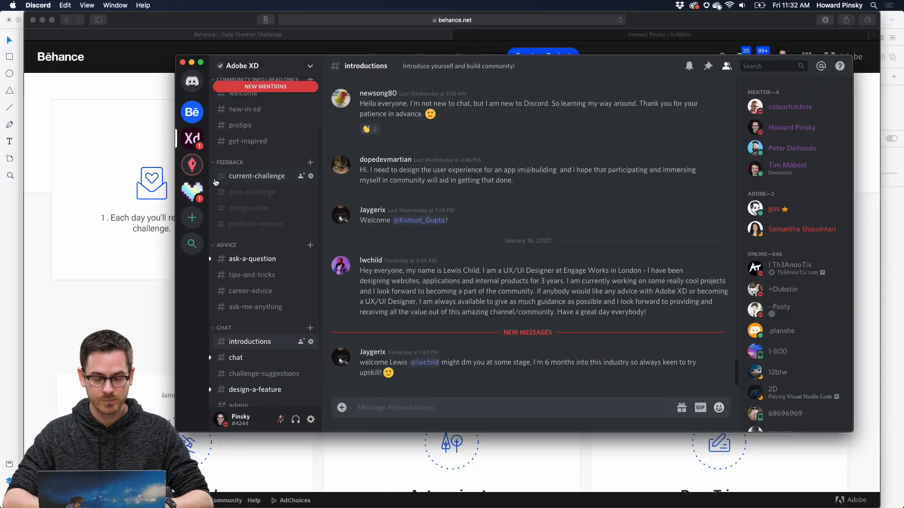
# Return to Safari and review the daily challenge cards on the Behance page, from Repeat Grids to Masks.
pyautogui.press('super+Tab')
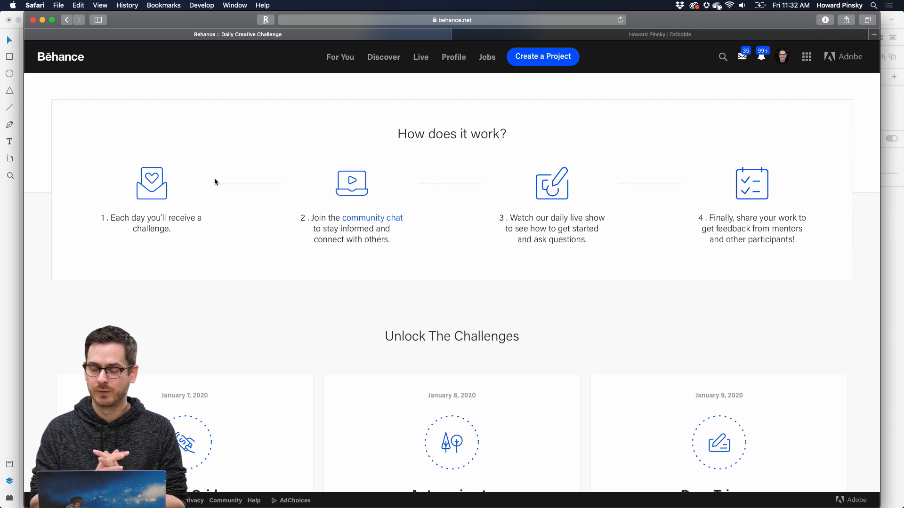
pyautogui.scroll(-6, 214, 181)
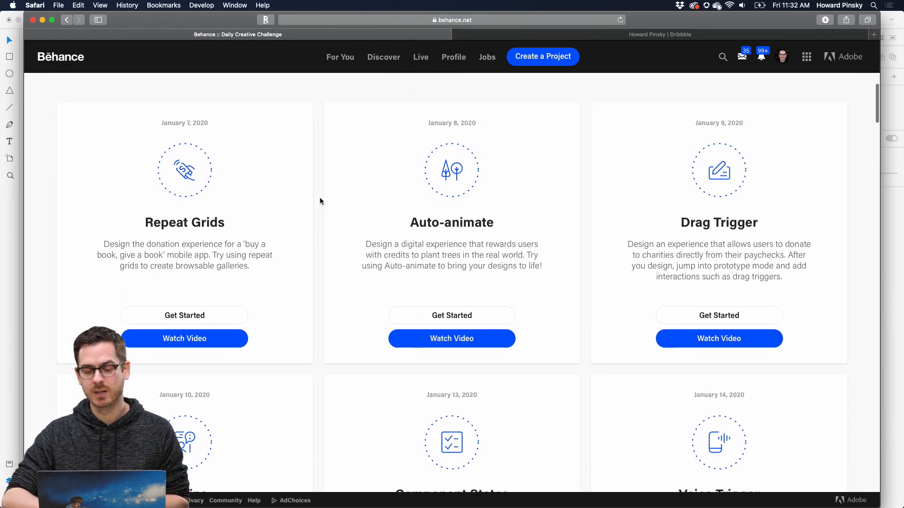
pyautogui.scroll(-2, 319, 199)
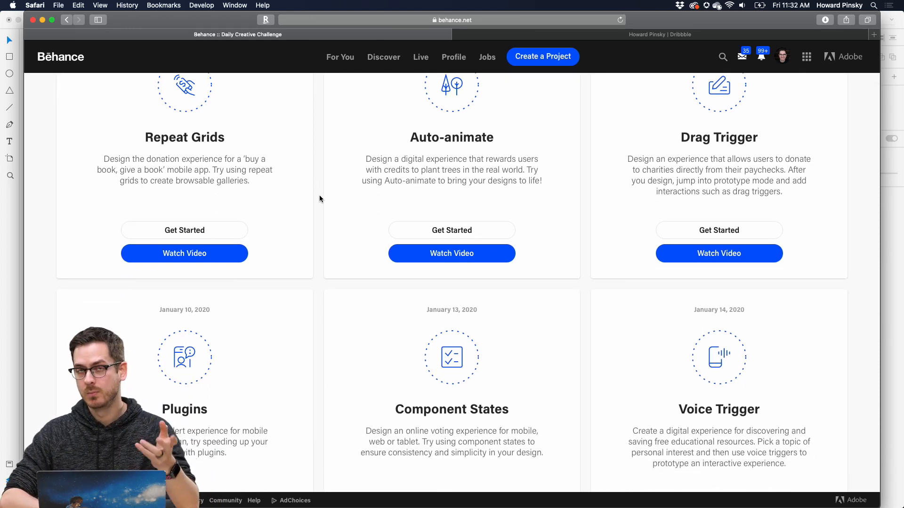
pyautogui.scroll(-3, 319, 199)
pyautogui.scroll(-3, 320, 199)
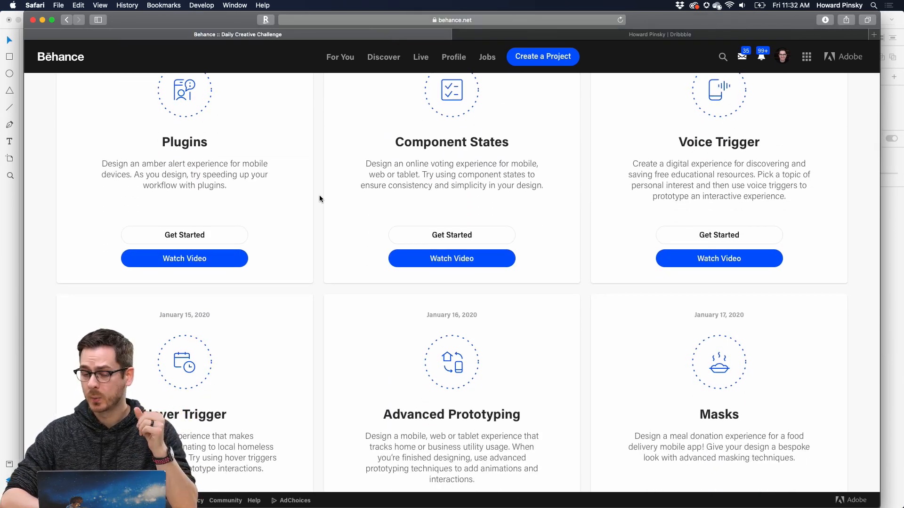
pyautogui.scroll(-6, 320, 199)
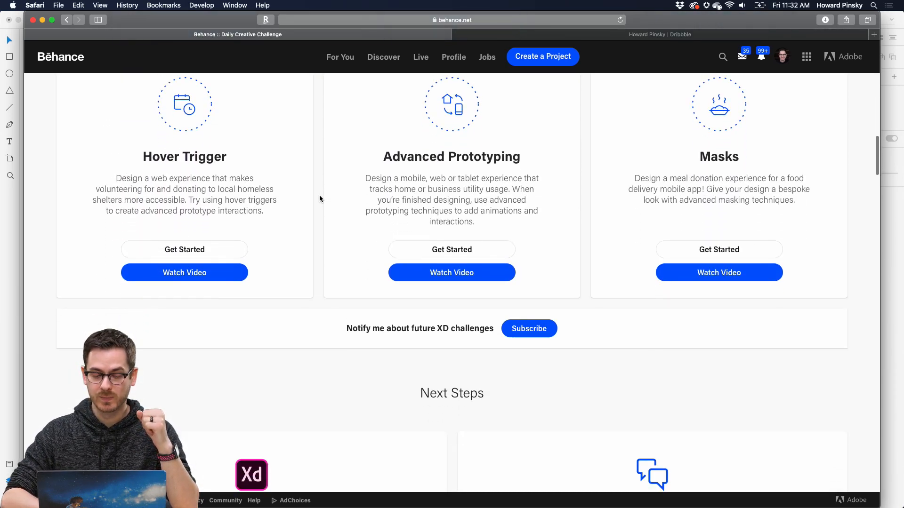
pyautogui.scroll(1, 319, 199)
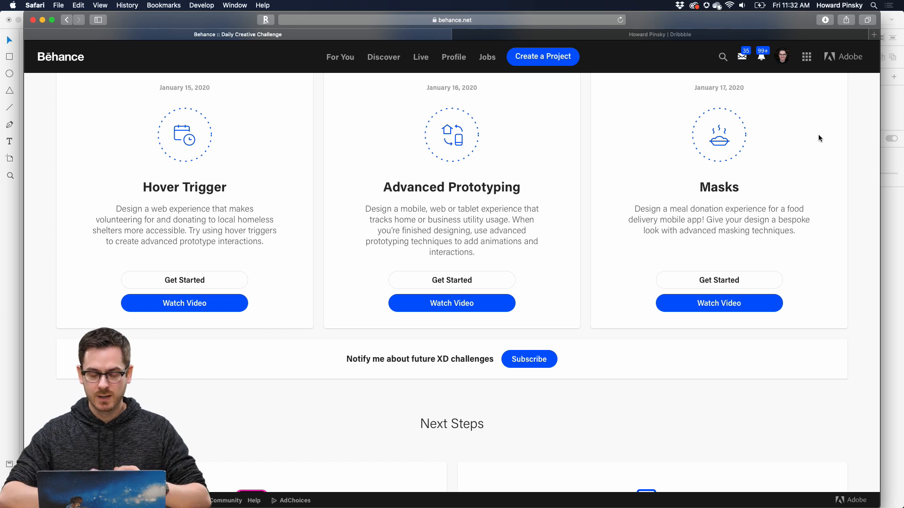
pyautogui.scroll(-1, 818, 135)
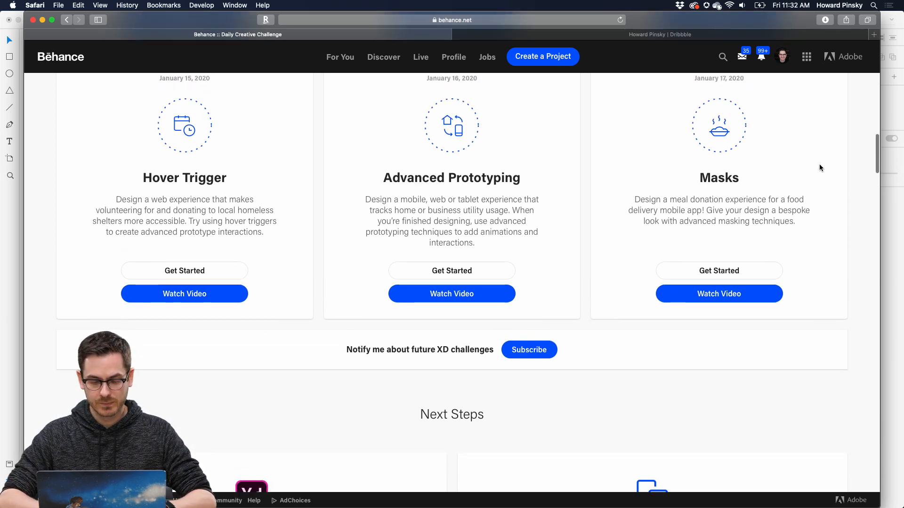
# Switch to Adobe XD and read the About the Challenge and Focus On texts in the Day 9 file.
pyautogui.press('super+Tab')
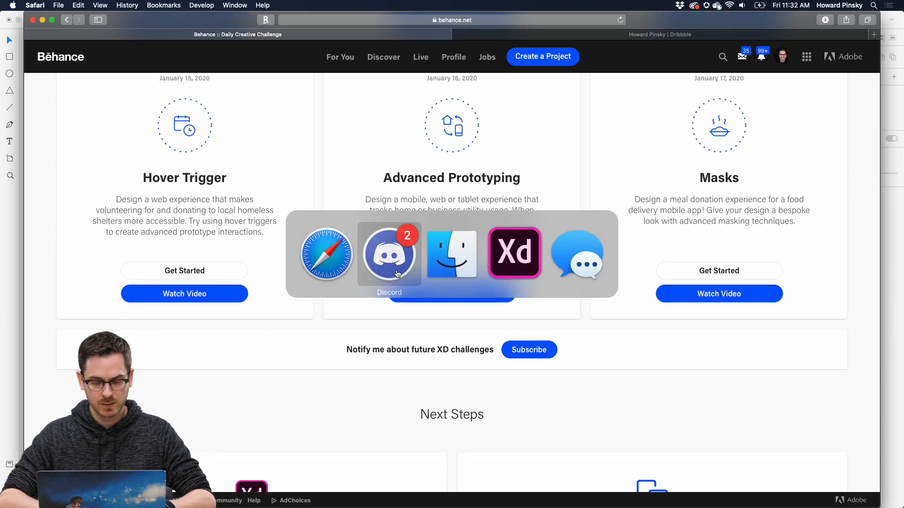
pyautogui.click(509, 263)
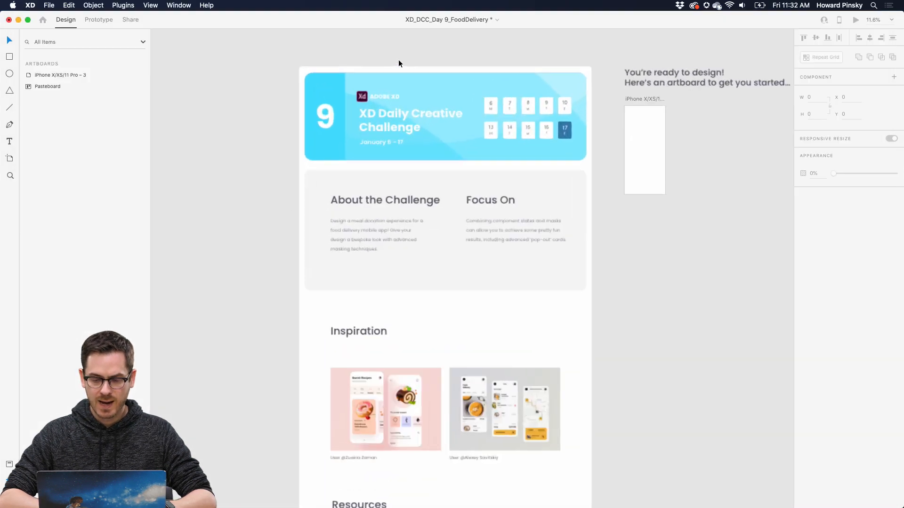
pyautogui.scroll(3, 398, 64)
pyautogui.scroll(5, 334, 307)
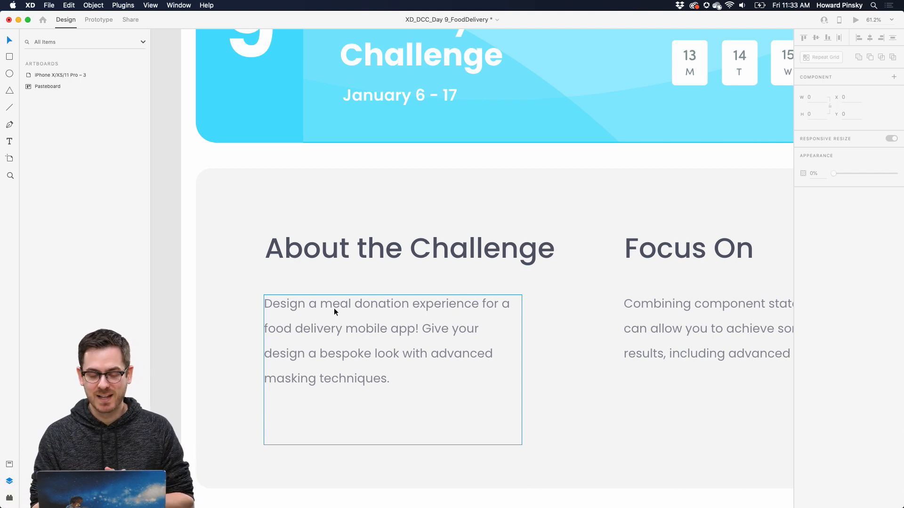
pyautogui.hscroll(5, 335, 308)
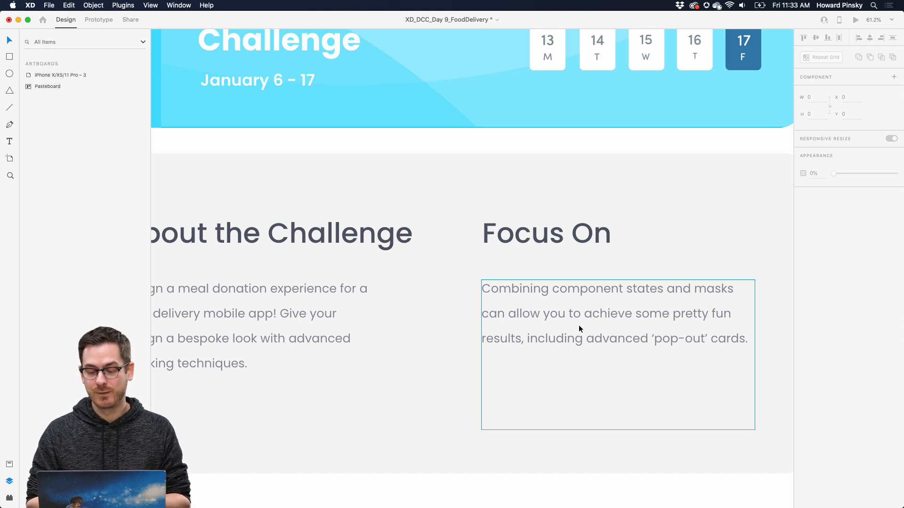
# Draw a full-width rectangle about 375 by 659 on the empty iPhone artboard, from about Y 153 down to its lower edge.
pyautogui.scroll(-5, 579, 329)
pyautogui.hscroll(4, 579, 328)
pyautogui.scroll(6, 708, 233)
pyautogui.scroll(1, 708, 229)
pyautogui.scroll(-2, 708, 230)
pyautogui.hscroll(-2, 707, 230)
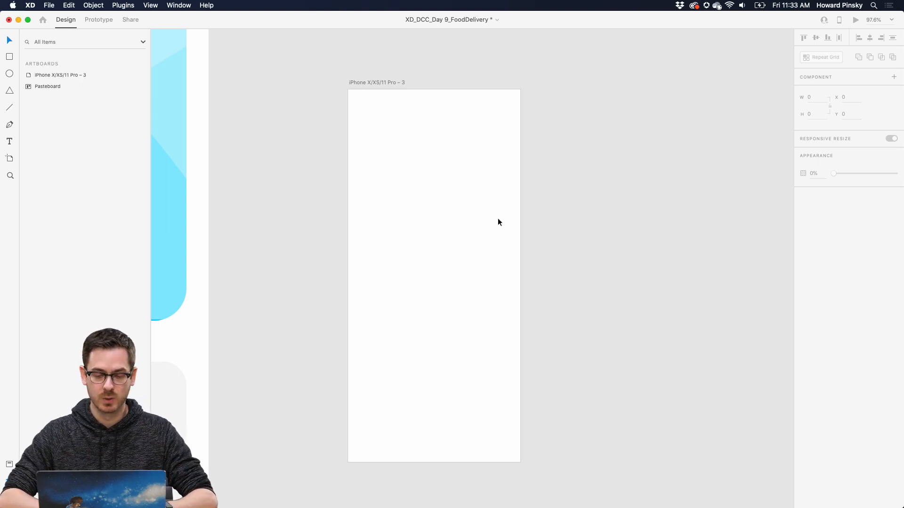
pyautogui.scroll(2, 498, 222)
pyautogui.hscroll(-1, 498, 222)
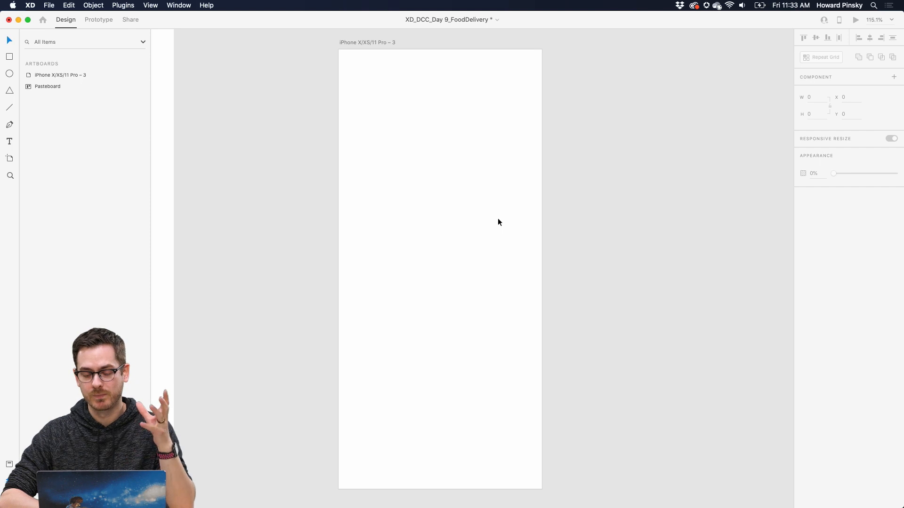
pyautogui.hscroll(-1, 498, 219)
pyautogui.scroll(1, 498, 218)
pyautogui.hscroll(-1, 498, 219)
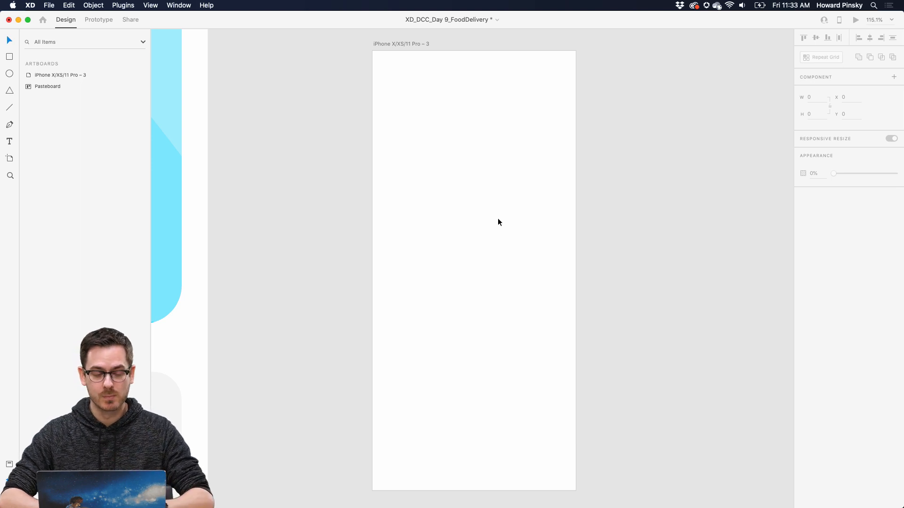
pyautogui.hscroll(-1, 498, 222)
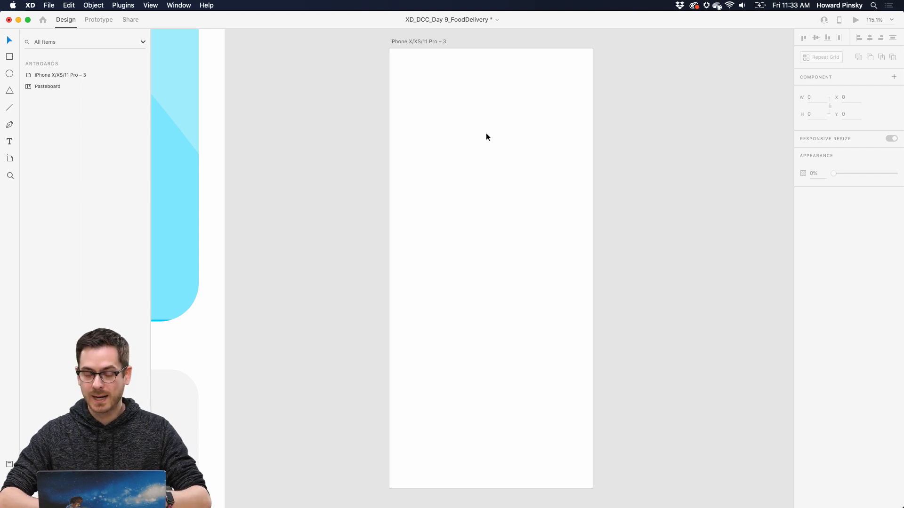
pyautogui.click(9, 57)
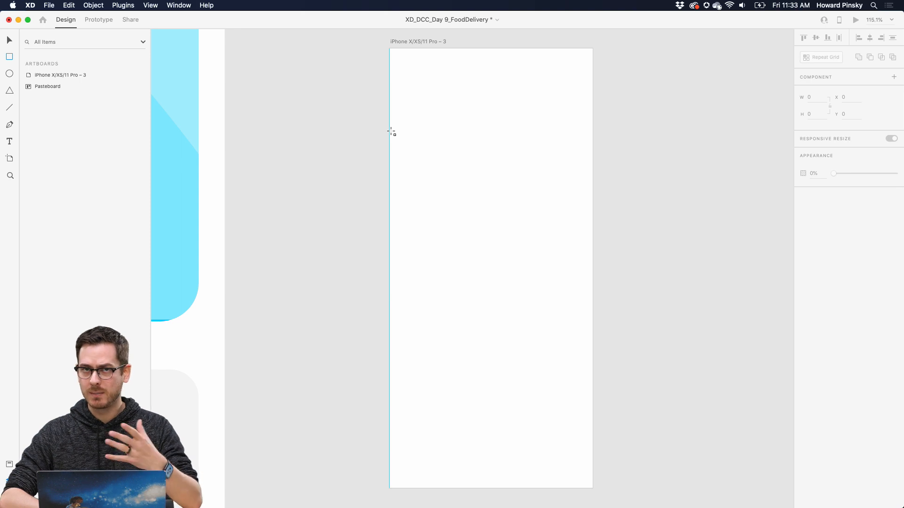
pyautogui.moveTo(391, 132); pyautogui.dragTo(592, 487)
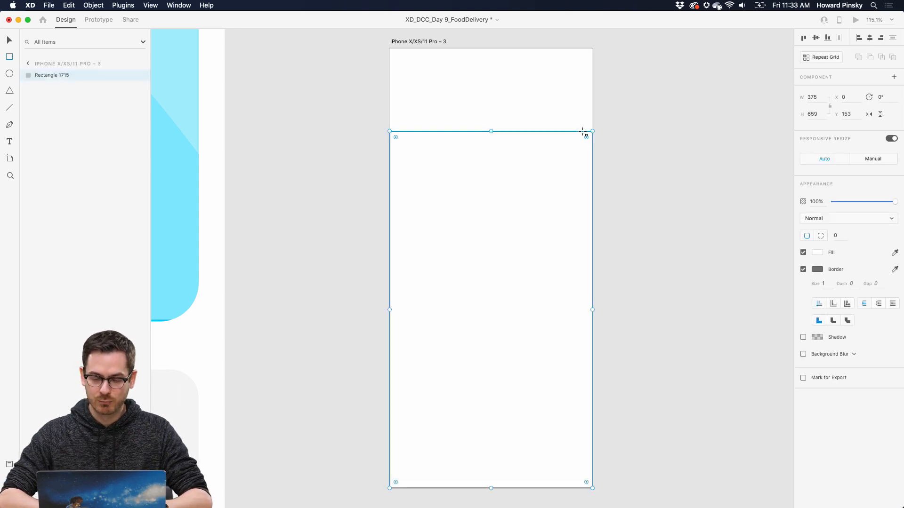
# Round the rectangle's two upper corners to a radius of 32 and make its two lower corners square.
pyautogui.moveTo(584, 137); pyautogui.dragTo(576, 148)
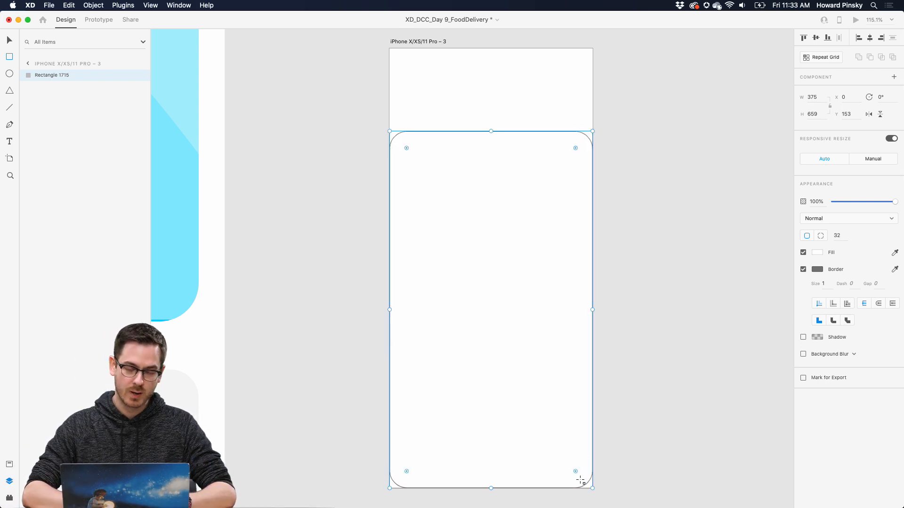
pyautogui.moveTo(575, 471); pyautogui.dragTo(597, 487)
pyautogui.moveTo(406, 473); pyautogui.dragTo(375, 498)
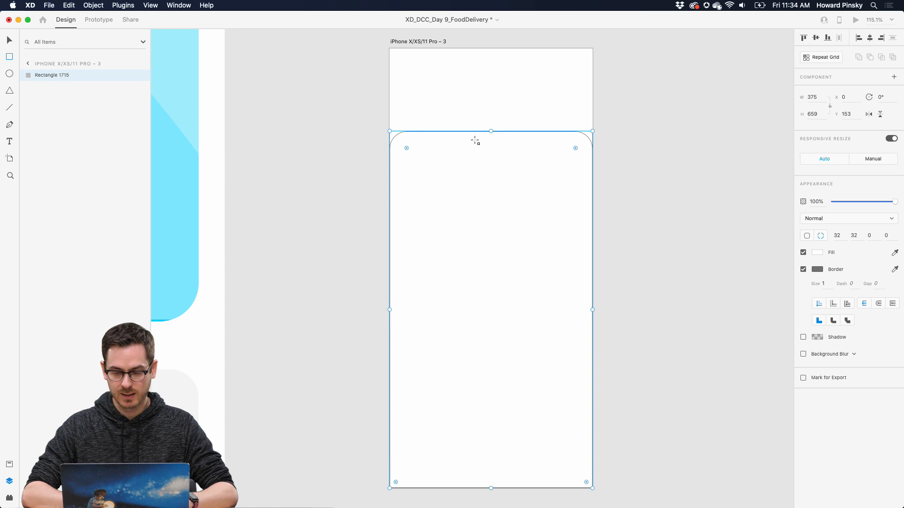
# Give the artboard a linear gradient fill and set its start colour to light cyan #5DF3FF.
pyautogui.click(528, 88)
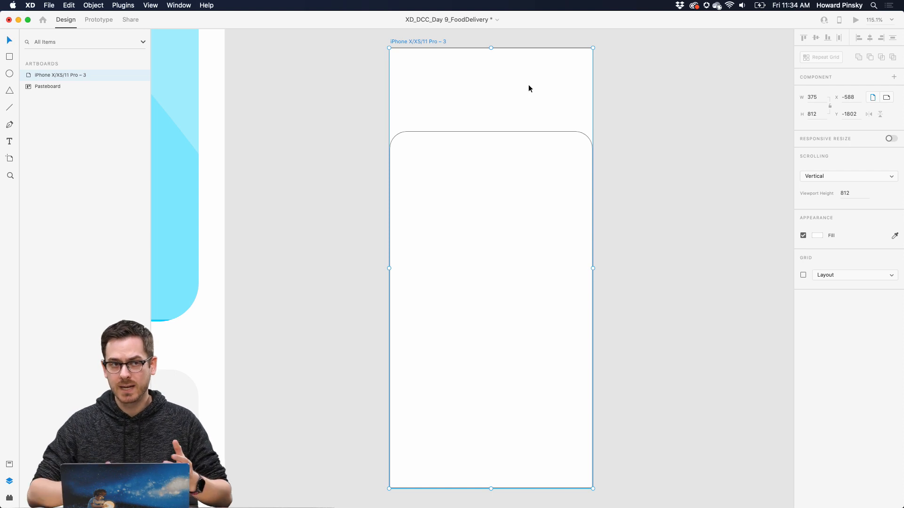
pyautogui.click(817, 236)
pyautogui.click(717, 181)
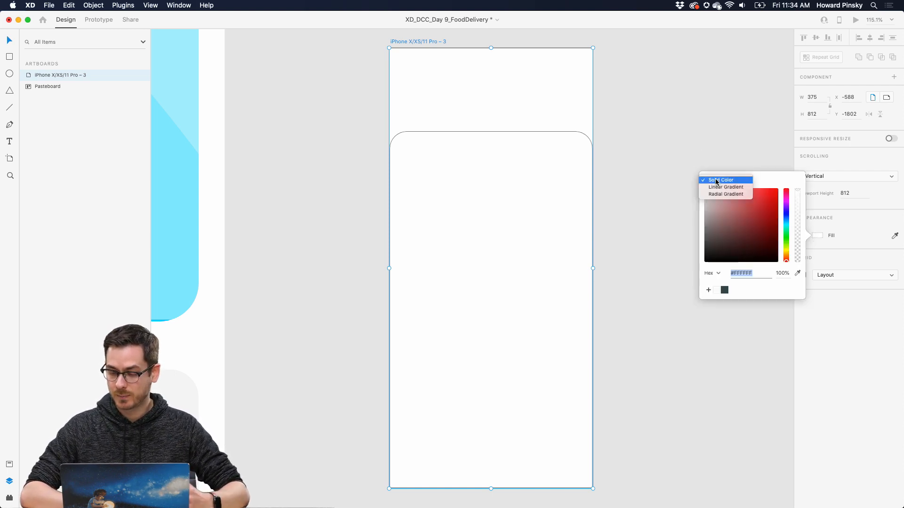
pyautogui.click(725, 187)
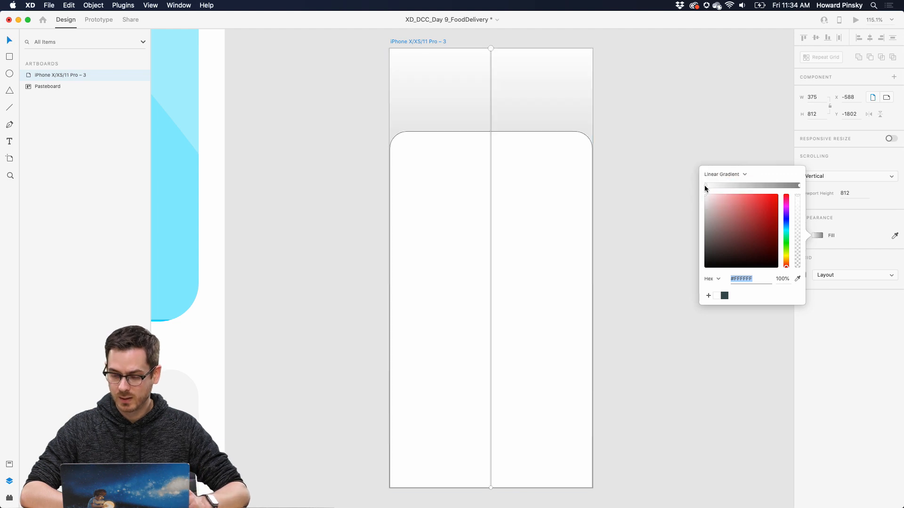
pyautogui.moveTo(786, 222); pyautogui.dragTo(786, 229)
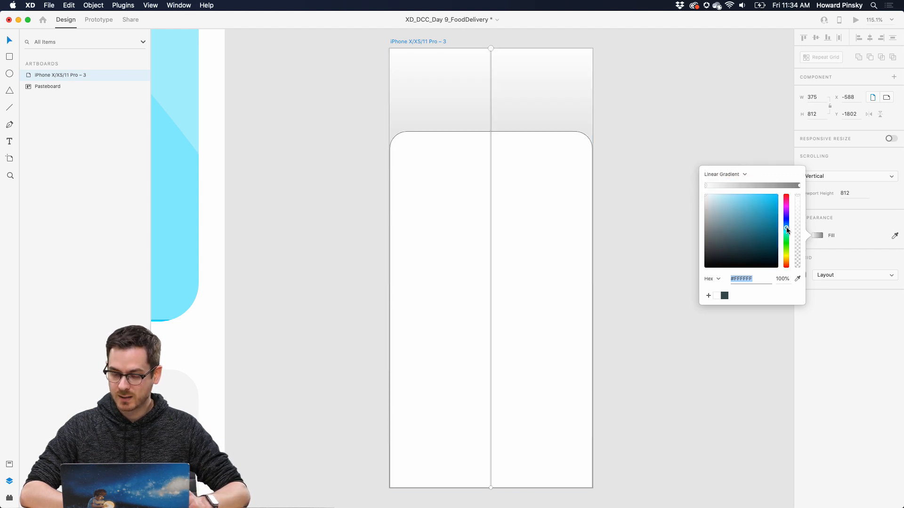
pyautogui.moveTo(751, 203); pyautogui.dragTo(750, 190)
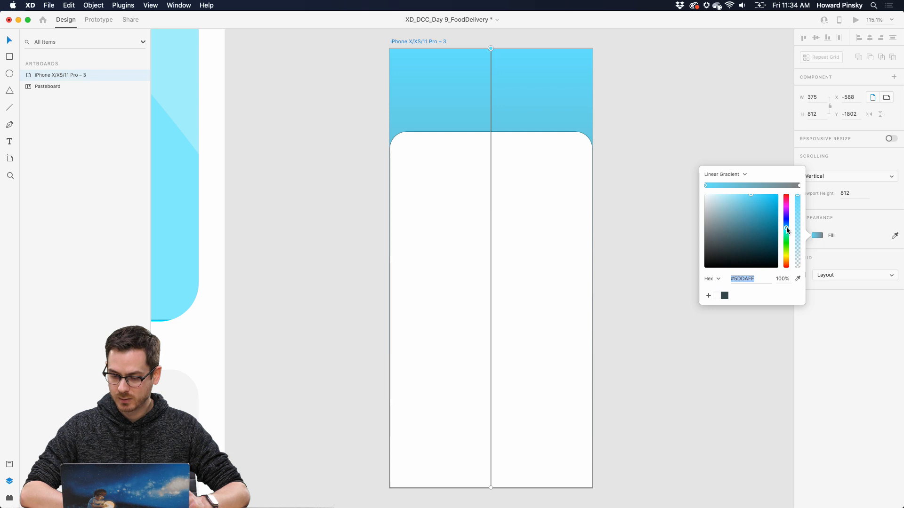
pyautogui.moveTo(786, 227); pyautogui.dragTo(787, 229)
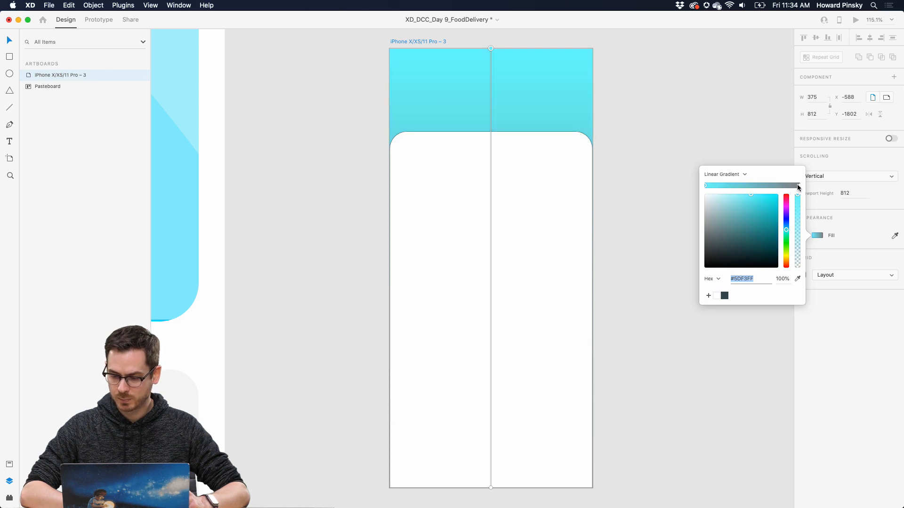
# Set the gradient's end colour to dark blue #0069A0 and move its end point up to the artboard's vertical middle.
pyautogui.click(799, 186)
pyautogui.click(786, 226)
pyautogui.moveTo(779, 229); pyautogui.dragTo(779, 225)
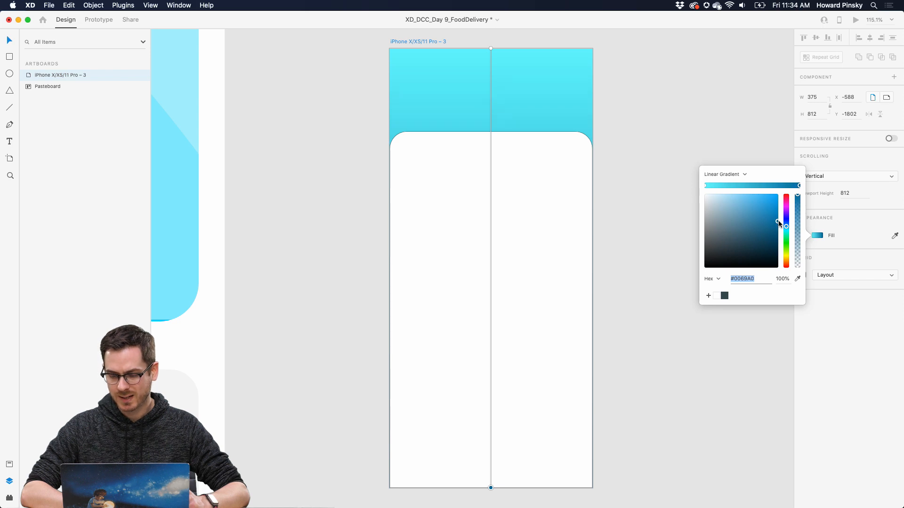
pyautogui.moveTo(490, 488); pyautogui.dragTo(490, 134)
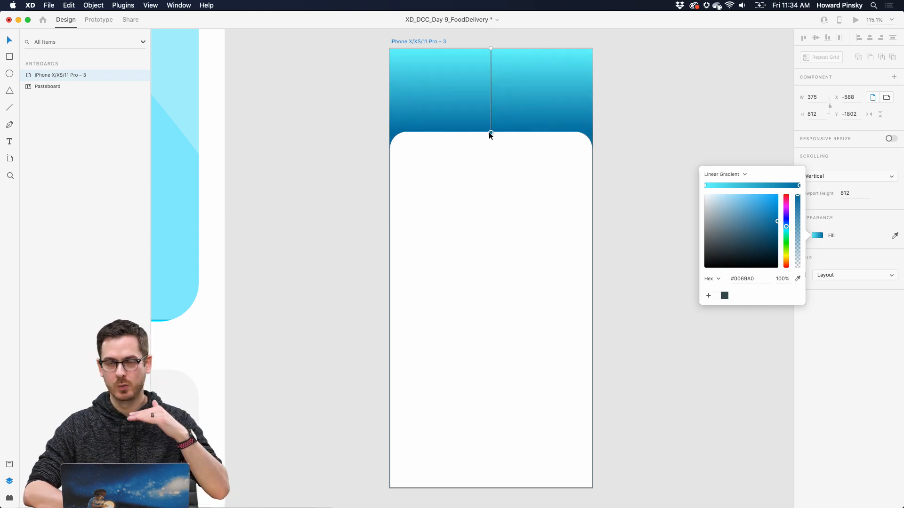
pyautogui.moveTo(489, 134); pyautogui.dragTo(492, 269)
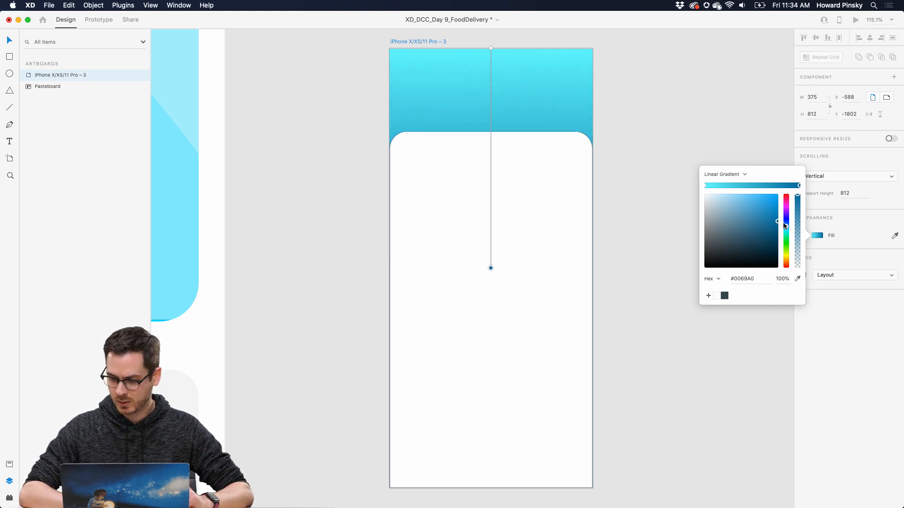
# Lighten the artboard gradient's end colour to a brighter blue, #007EC1.
pyautogui.click(786, 225)
pyautogui.moveTo(778, 221); pyautogui.dragTo(781, 215)
pyautogui.click(786, 228)
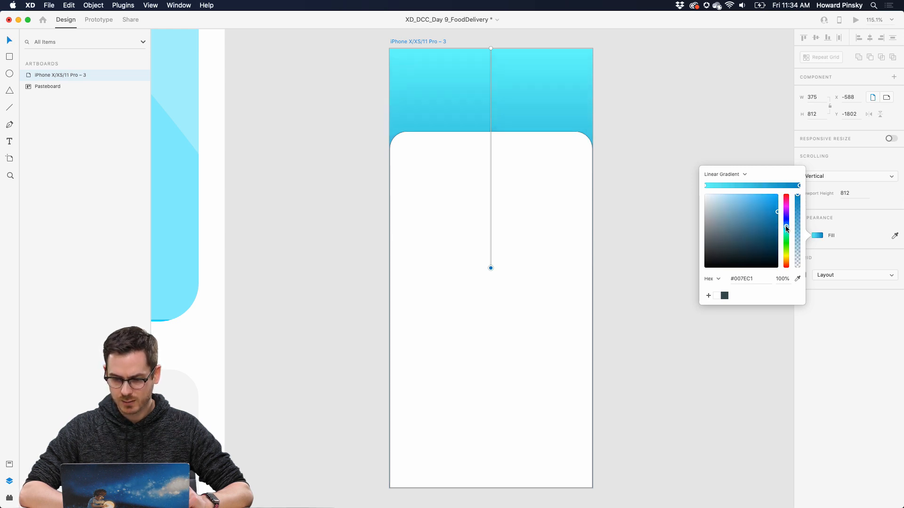
pyautogui.click(851, 315)
# Remove the border from the white rounded rectangle.
pyautogui.click(525, 263)
pyautogui.click(803, 270)
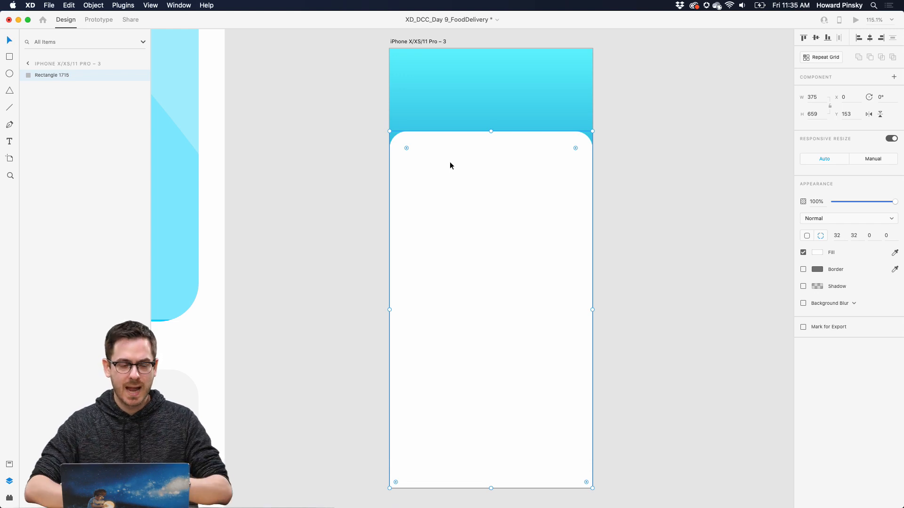
# Draw a circle about 59 px wide near the white panel's upper-left corner and nudge it 5 px right.
pyautogui.press('e')
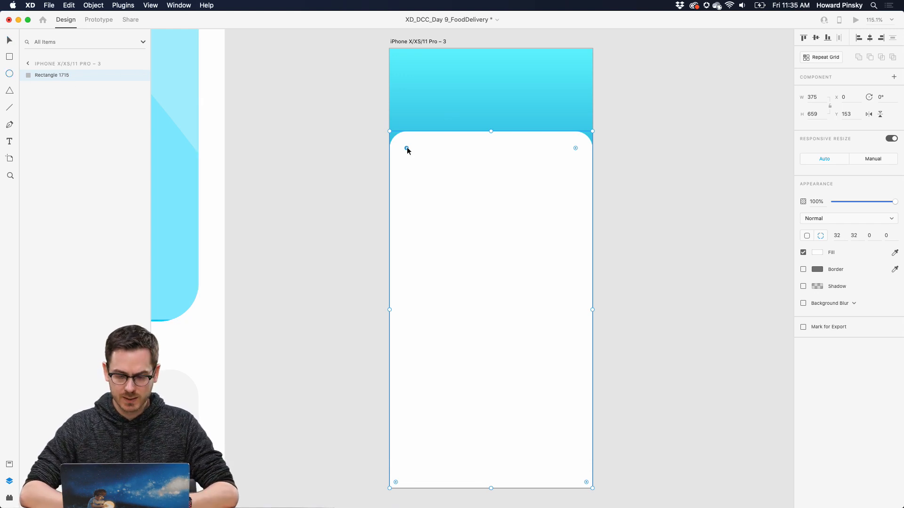
pyautogui.moveTo(413, 146); pyautogui.dragTo(457, 178)
pyautogui.press('v')
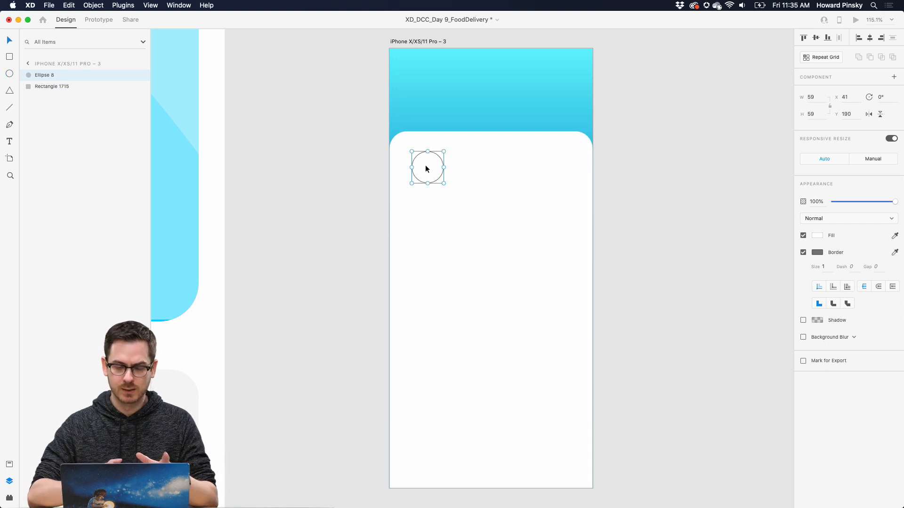
pyautogui.press('Right')
pyautogui.press('Right')
pyautogui.press('Right')
pyautogui.press('Right')
pyautogui.press('Right')
# Add vertical guides 32 px inside both artboard edges and fit the circle, about 56 px wide, against the left guide.
pyautogui.scroll(5, 400, 166)
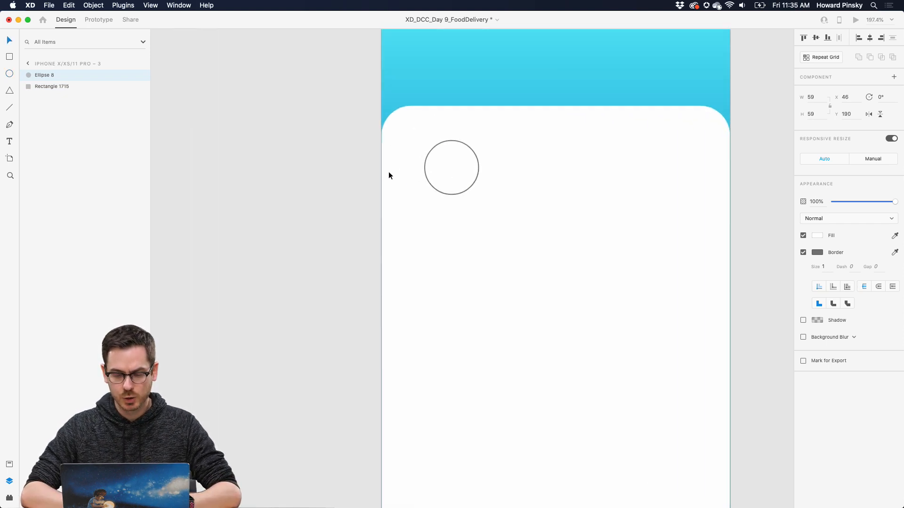
pyautogui.click(375, 177)
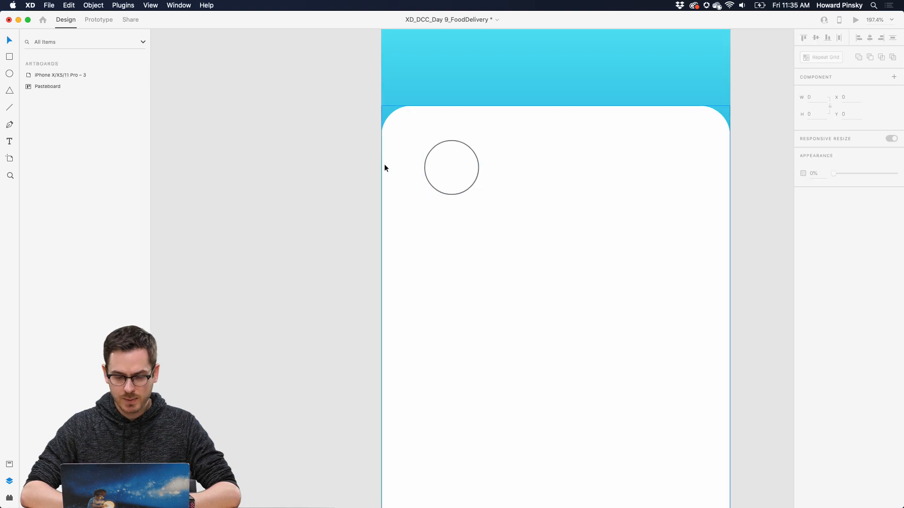
pyautogui.moveTo(381, 166); pyautogui.dragTo(700, 154)
pyautogui.moveTo(469, 169)
pyautogui.mouseDown()
pyautogui.moveTo(455, 156)
pyautogui.moveTo(463, 182)
pyautogui.mouseUp()
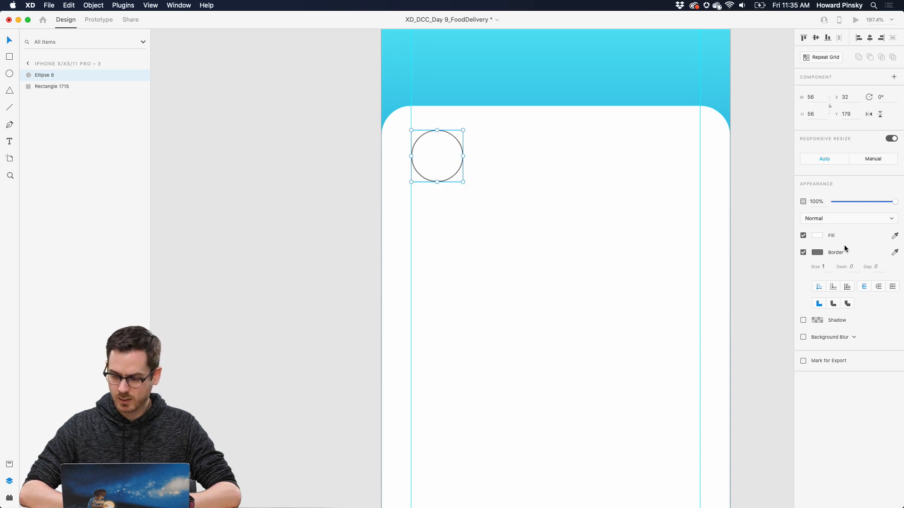
# Fill the circle with light grey and remove its border.
pyautogui.click(818, 236)
pyautogui.moveTo(704, 197); pyautogui.dragTo(700, 200)
pyautogui.click(843, 387)
pyautogui.click(803, 252)
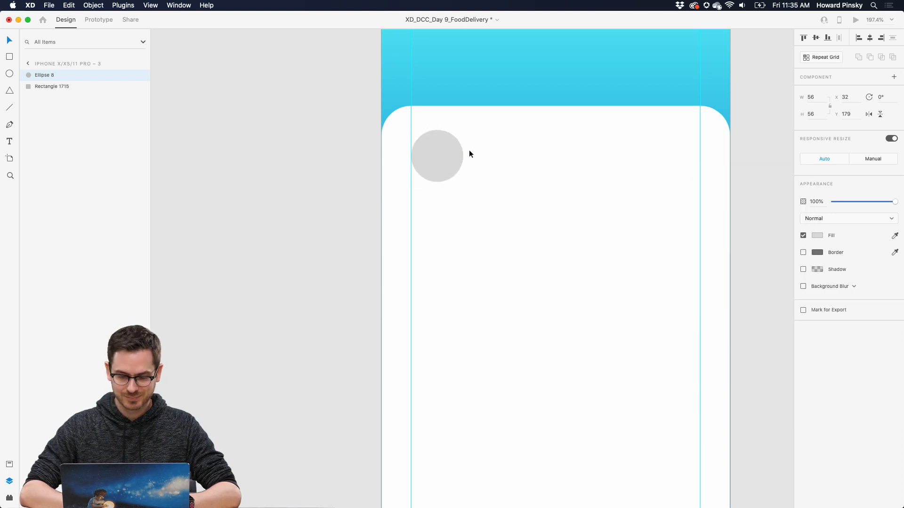
# Make the circle's grey fill slightly lighter.
pyautogui.hscroll(3, 513, 159)
pyautogui.click(395, 158)
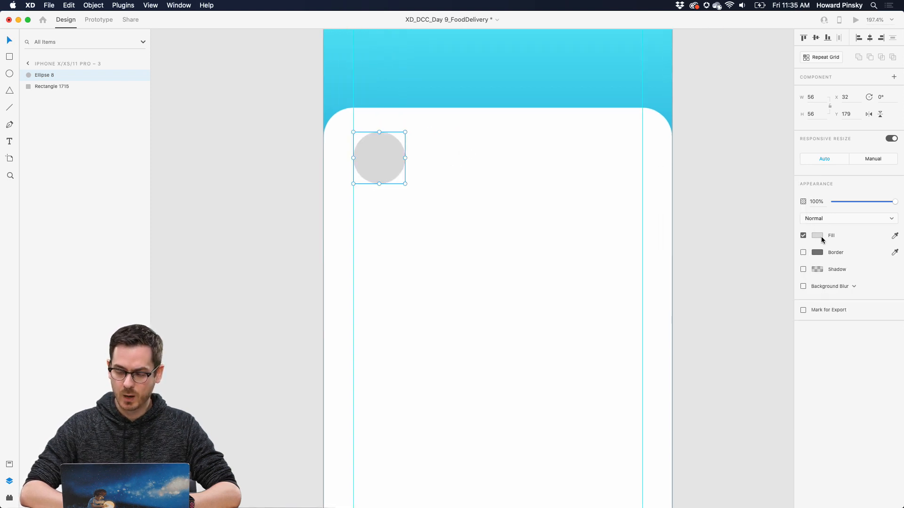
pyautogui.click(820, 237)
pyautogui.moveTo(710, 198); pyautogui.dragTo(697, 198)
pyautogui.click(818, 397)
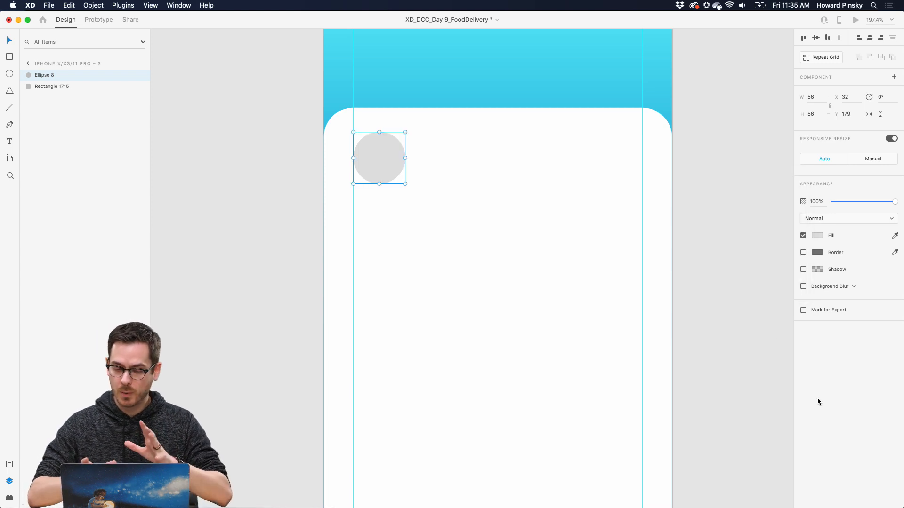
# Repeat the circle as a horizontal Repeat Grid of five, widen the gaps, and move the row down to Y 185.
pyautogui.press('super+r')
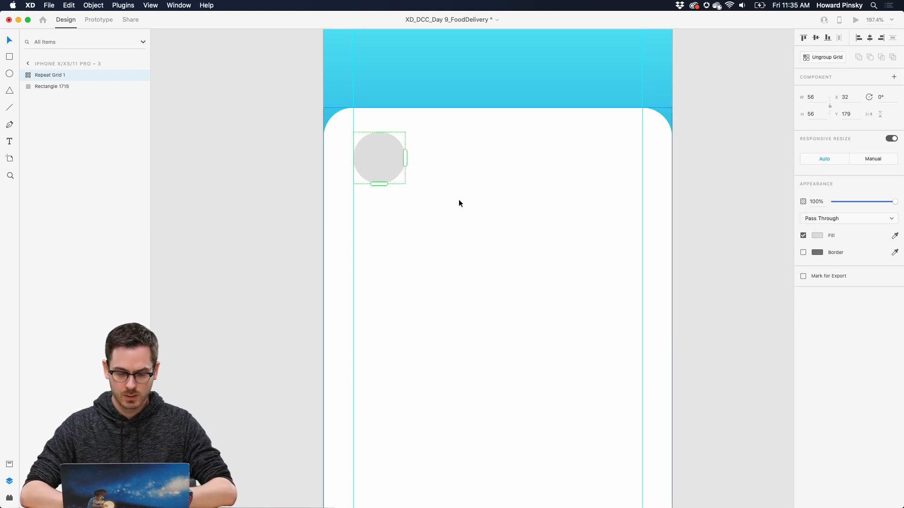
pyautogui.moveTo(407, 157); pyautogui.dragTo(687, 158)
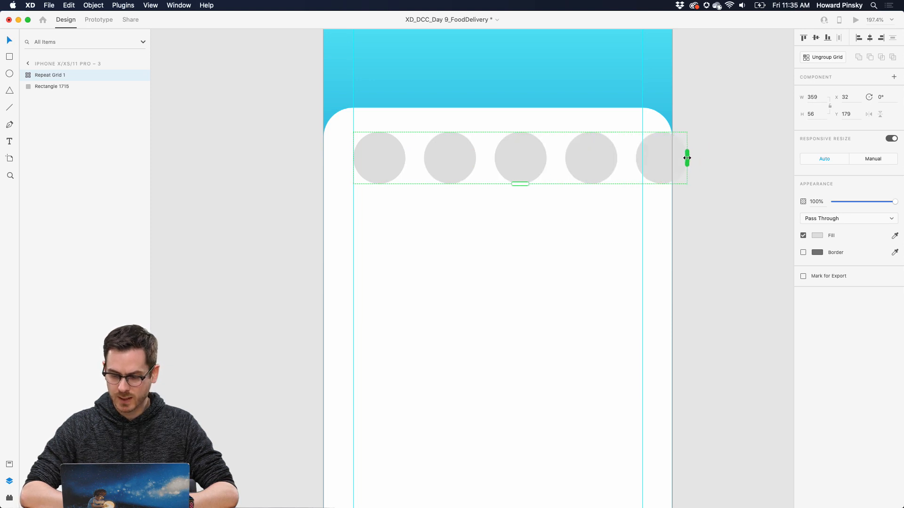
pyautogui.moveTo(623, 160)
pyautogui.mouseDown()
pyautogui.moveTo(611, 163)
pyautogui.moveTo(635, 161)
pyautogui.mouseUp()
pyautogui.press('Escape')
pyautogui.moveTo(364, 161); pyautogui.dragTo(363, 166)
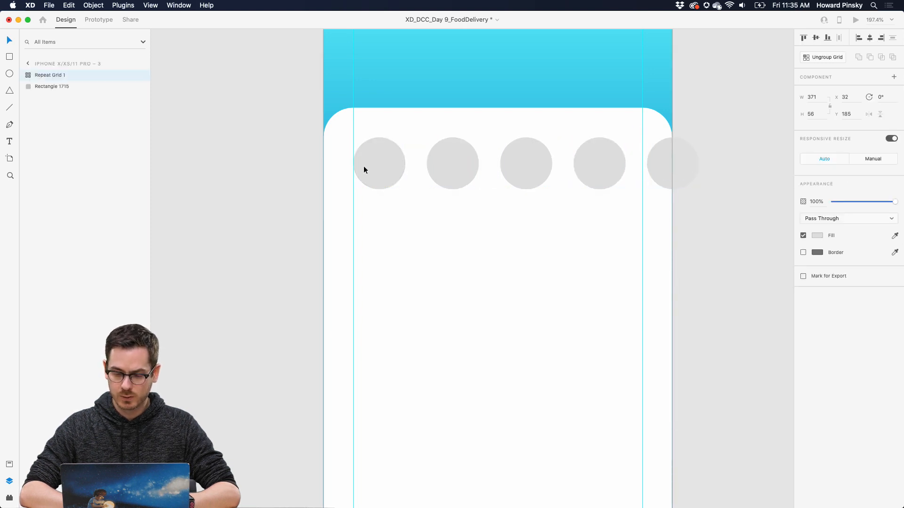
pyautogui.click(227, 183)
# Draw a rectangle about 311 by 366 px between the guides below the circles and round its corners to 32.
pyautogui.hscroll(2, 250, 185)
pyautogui.scroll(-3, 265, 187)
pyautogui.rightClick(265, 187)
pyautogui.click(237, 187)
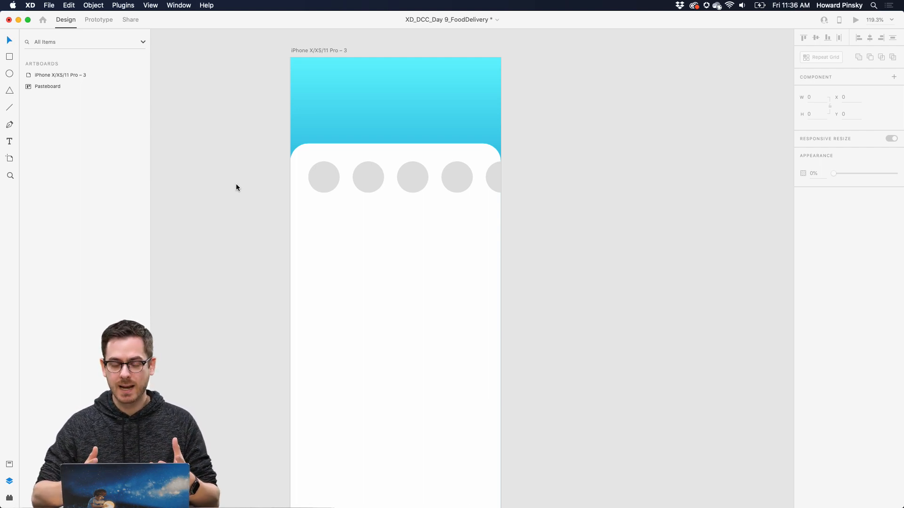
pyautogui.click(10, 57)
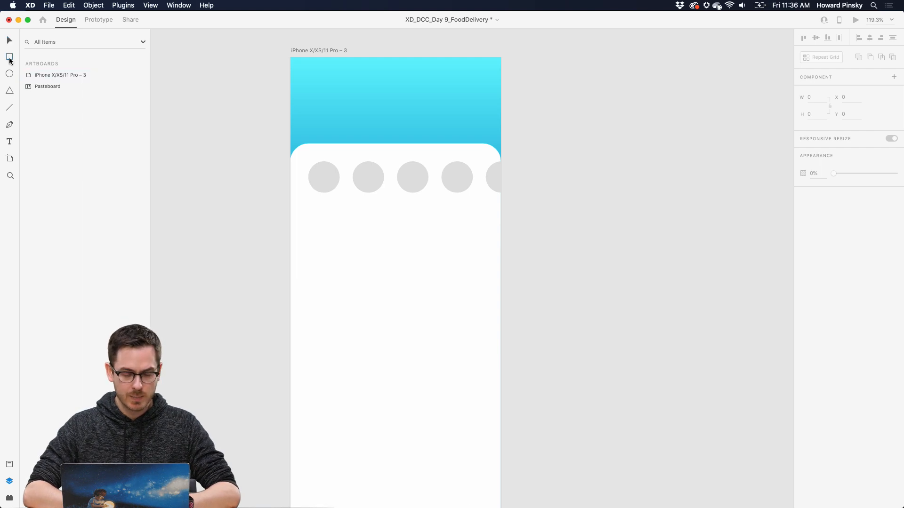
pyautogui.moveTo(309, 211); pyautogui.dragTo(485, 364)
pyautogui.moveTo(478, 167); pyautogui.dragTo(470, 177)
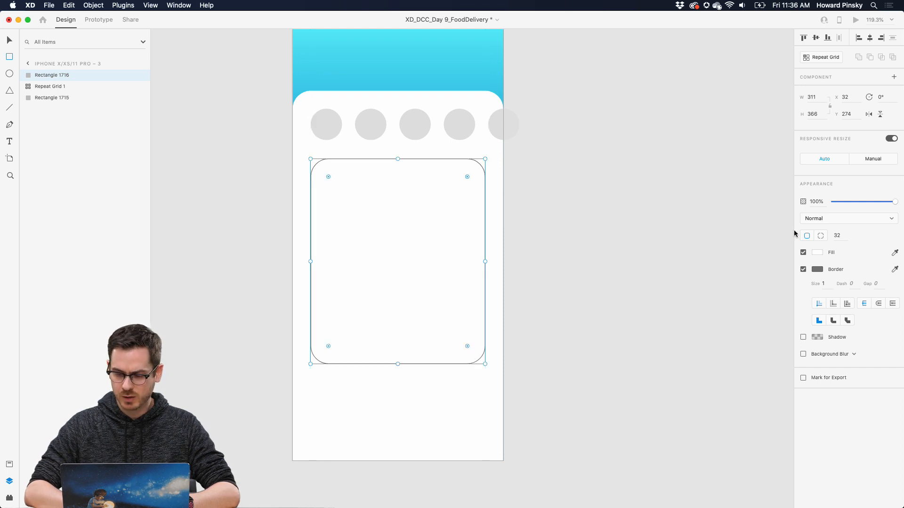
# Fill the large rounded rectangle with a light neutral grey and remove its border.
pyautogui.click(817, 252)
pyautogui.click(701, 218)
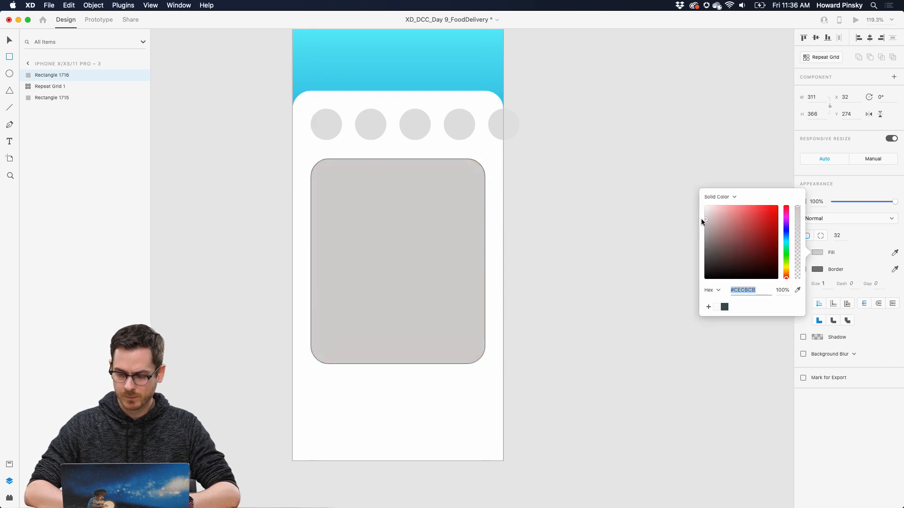
pyautogui.click(831, 400)
pyautogui.click(803, 269)
pyautogui.press('v')
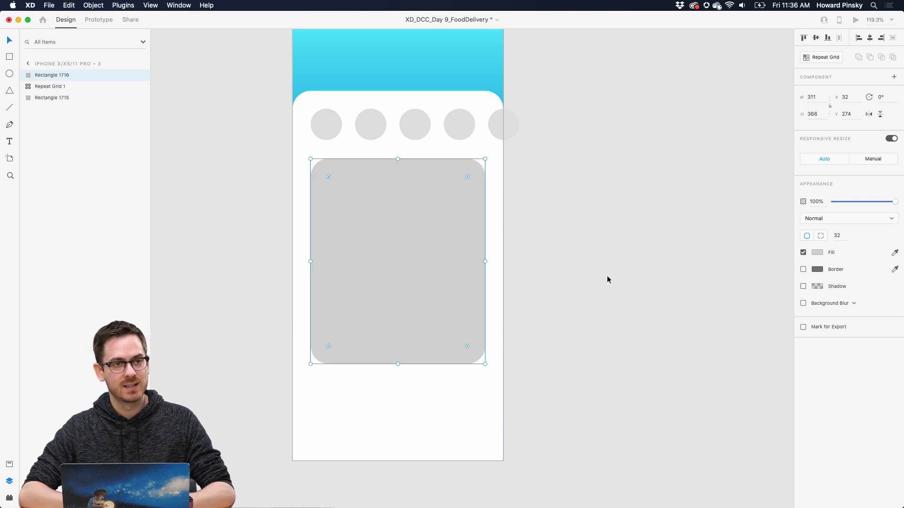
# Preview the blueberry donut photo in Finder's Unsplash folder and place it into the grey rounded rectangle as its image fill.
pyautogui.press('super+Tab')
pyautogui.press('super+Tab')
pyautogui.press('super+Tab')
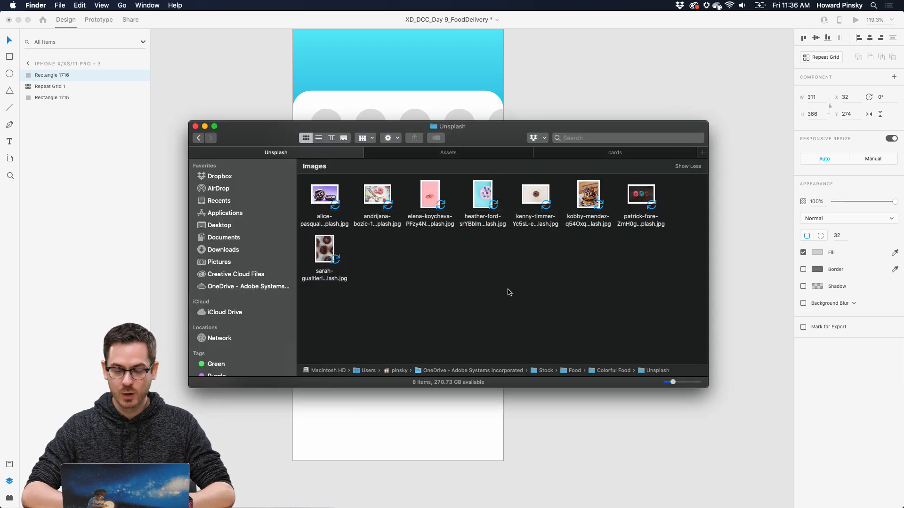
pyautogui.click(484, 195)
pyautogui.press('space')
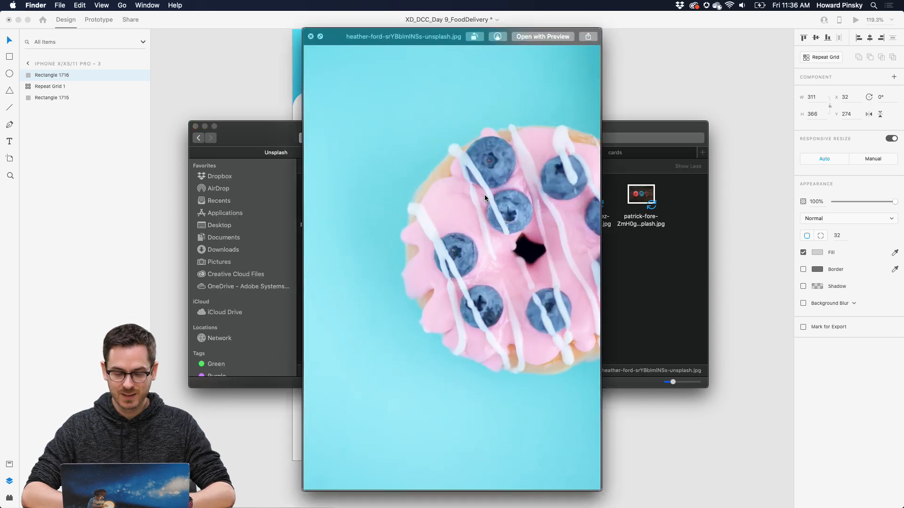
pyautogui.press('space')
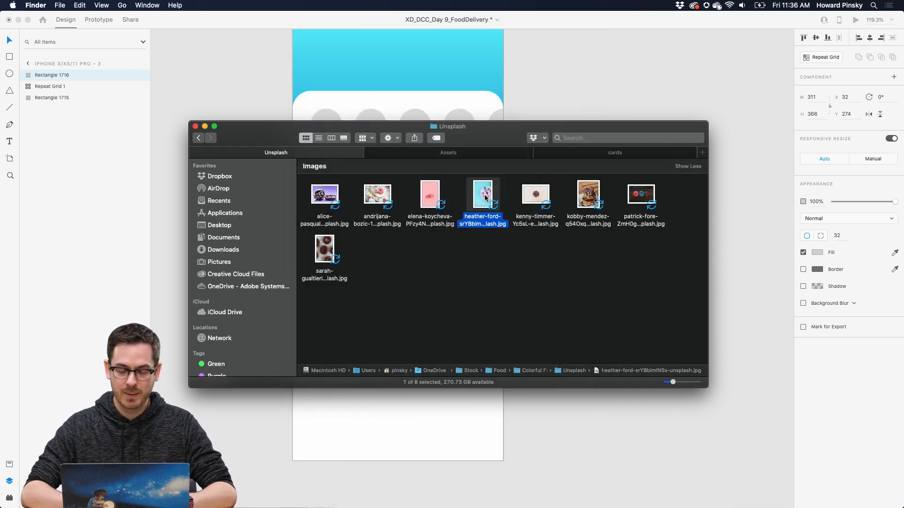
pyautogui.press('super+Tab')
pyautogui.moveTo(484, 194); pyautogui.dragTo(417, 241)
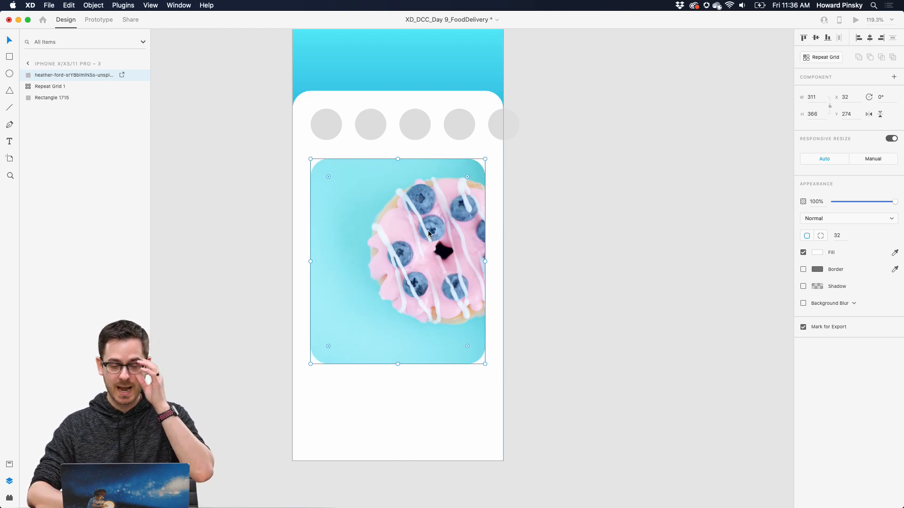
# Enlarge the donut photo inside its rounded mask and reposition it so the donut fills the card's upper right.
pyautogui.doubleClick(428, 230)
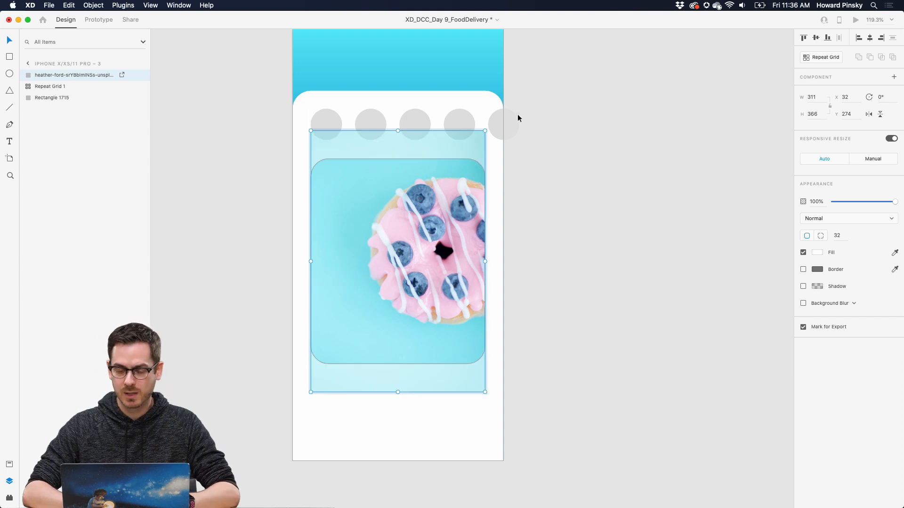
pyautogui.moveTo(484, 130); pyautogui.dragTo(572, 61)
pyautogui.moveTo(437, 240); pyautogui.dragTo(436, 207)
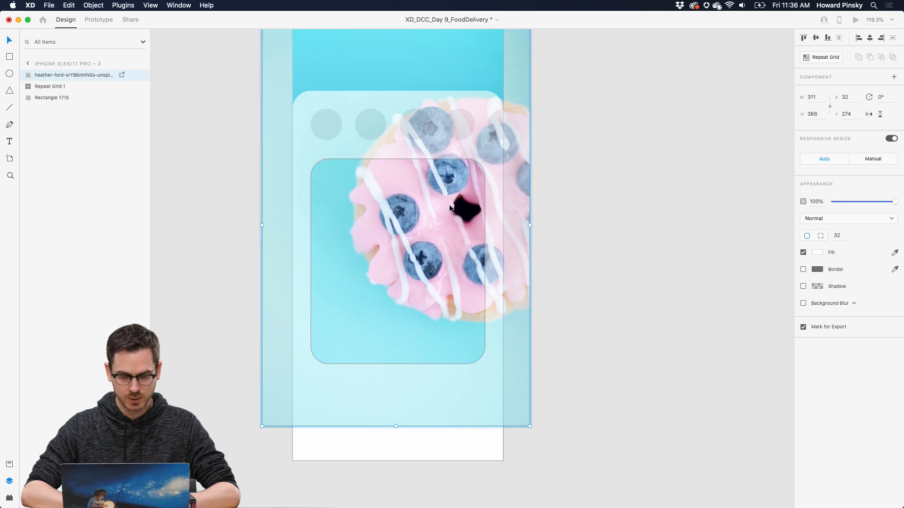
pyautogui.click(589, 256)
# Add the two-line title "Donut Desires" over the lower-left area of the donut card.
pyautogui.hscroll(-2, 590, 255)
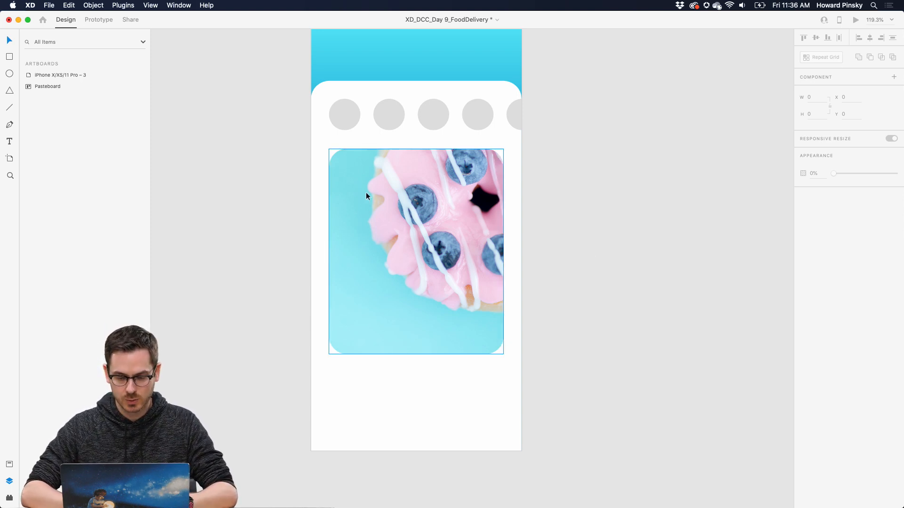
pyautogui.press('t')
pyautogui.click(349, 312)
pyautogui.write('Do')
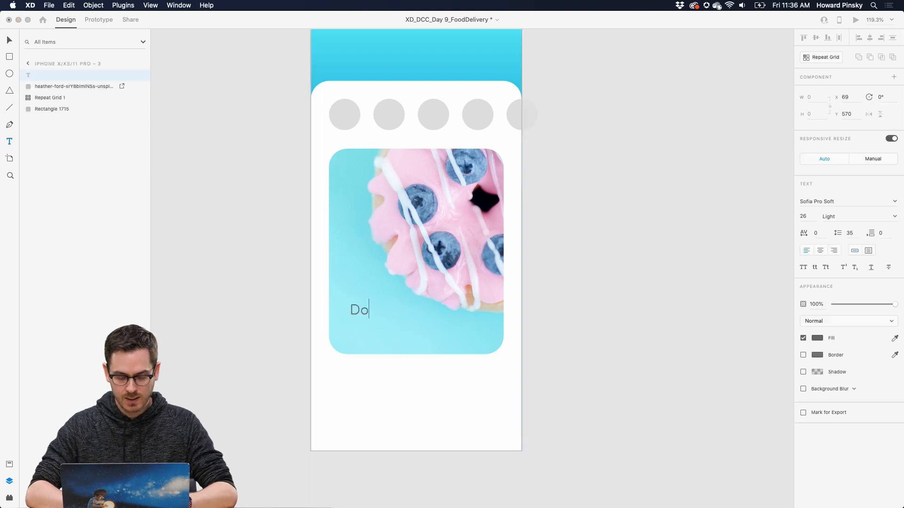
pyautogui.write('nut')
pyautogui.press('Return')
pyautogui.write('De')
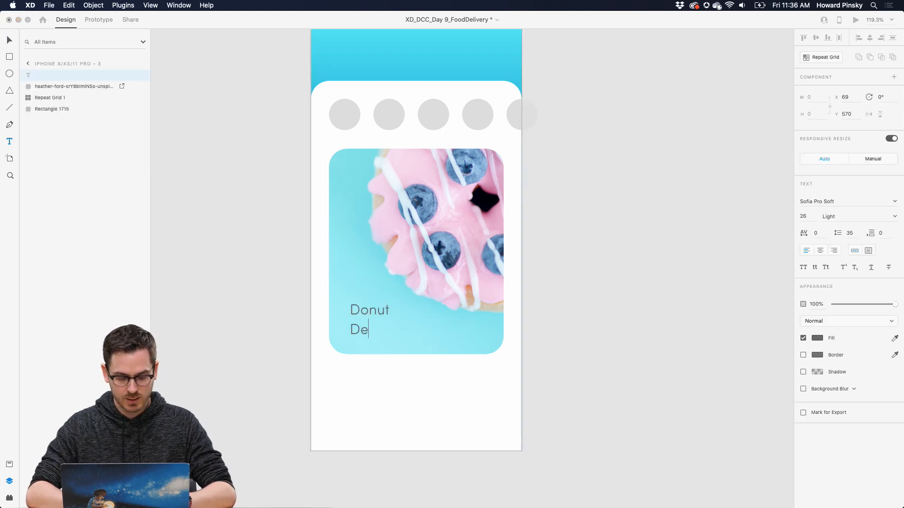
pyautogui.write('sires')
pyautogui.press('Escape')
# Set the "Donut Desires" title in Poppins ExtraBold.
pyautogui.click(852, 202)
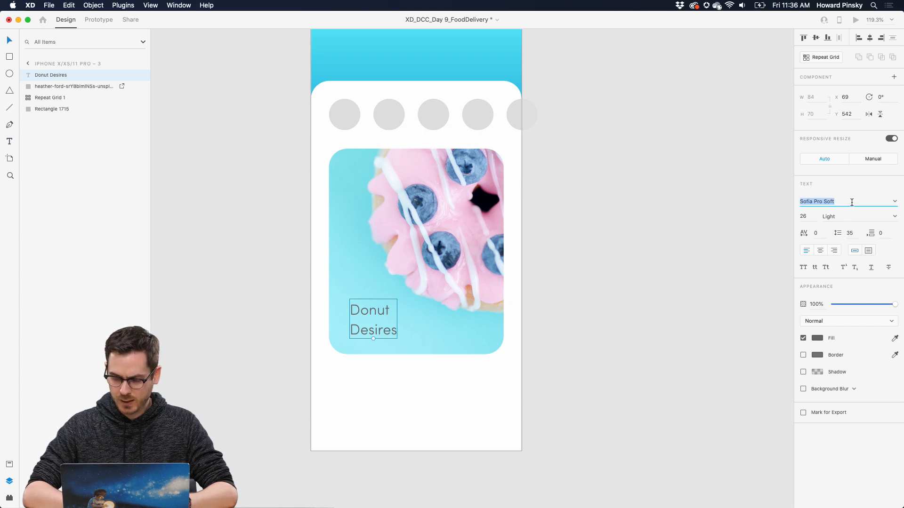
pyautogui.click(896, 219)
pyautogui.click(896, 219)
pyautogui.click(863, 201)
pyautogui.write('Poppins')
pyautogui.press('Return')
pyautogui.click(895, 217)
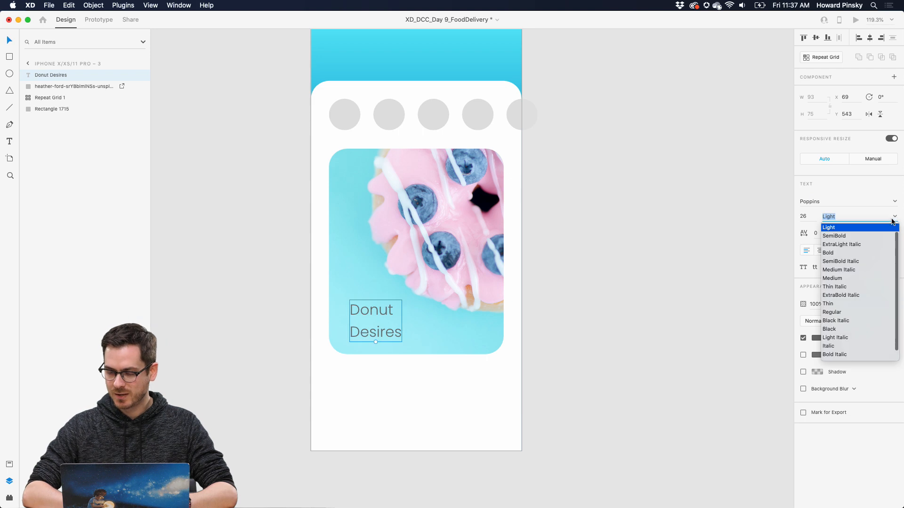
pyautogui.scroll(1, 846, 247)
pyautogui.click(845, 226)
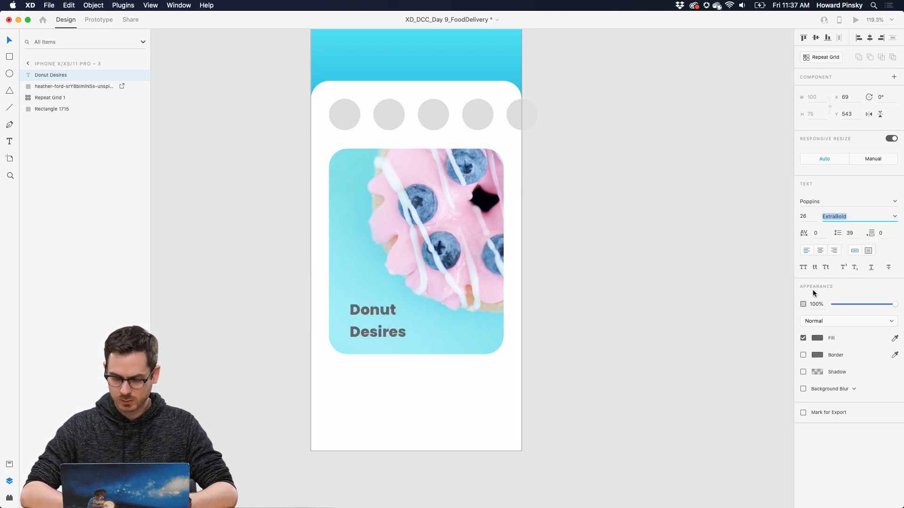
# Colour the "Donut Desires" title white #FFFFFF and enlarge it to size 34.
pyautogui.click(817, 338)
pyautogui.moveTo(715, 339)
pyautogui.mouseDown()
pyautogui.moveTo(700, 303)
pyautogui.moveTo(461, 284)
pyautogui.mouseUp()
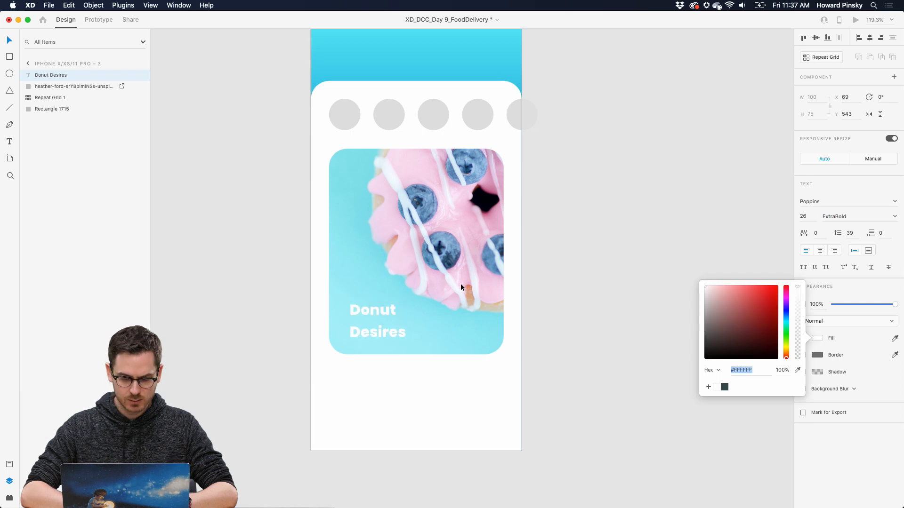
pyautogui.moveTo(376, 343); pyautogui.dragTo(378, 356)
# Set the title's line spacing to 38 and move the text to about X 57, Y 539.
pyautogui.click(846, 234)
pyautogui.hotkey('shift', 'Down')
pyautogui.press('Down')
pyautogui.press('Down')
pyautogui.press('Down')
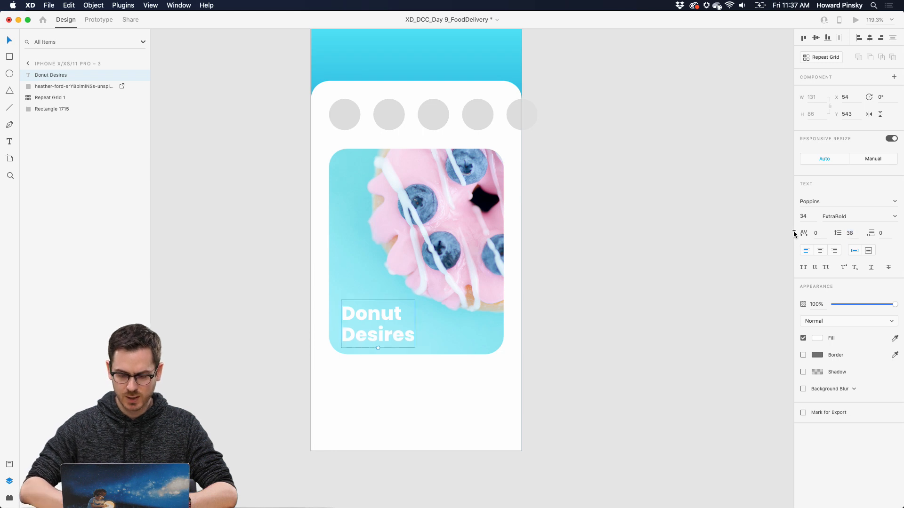
pyautogui.moveTo(366, 323); pyautogui.dragTo(370, 320)
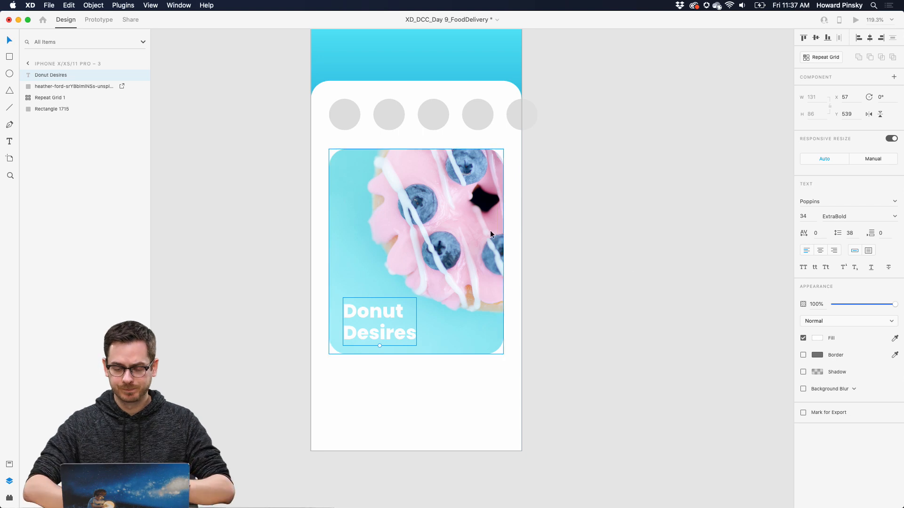
# Draw a circle about 53 px wide below the donut card, aligned with its left edge at about X 32, Y 681.
pyautogui.click(478, 238)
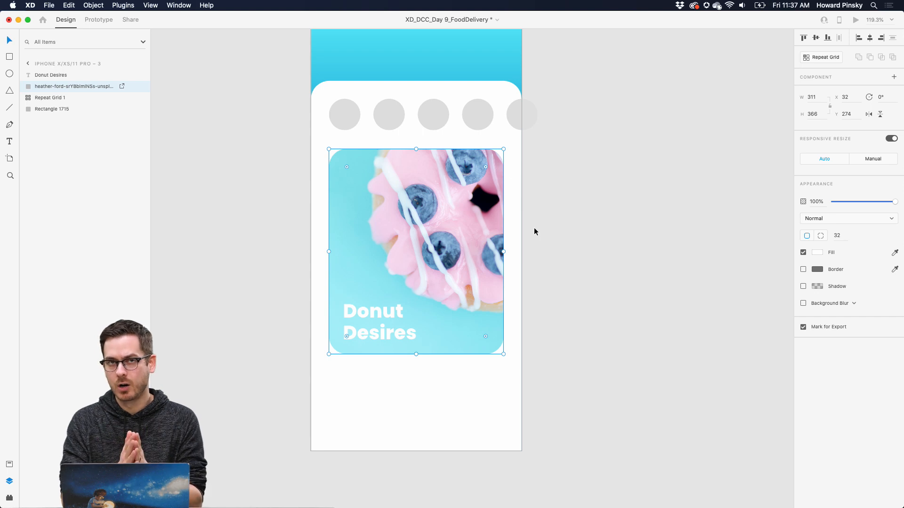
pyautogui.scroll(-5, 534, 232)
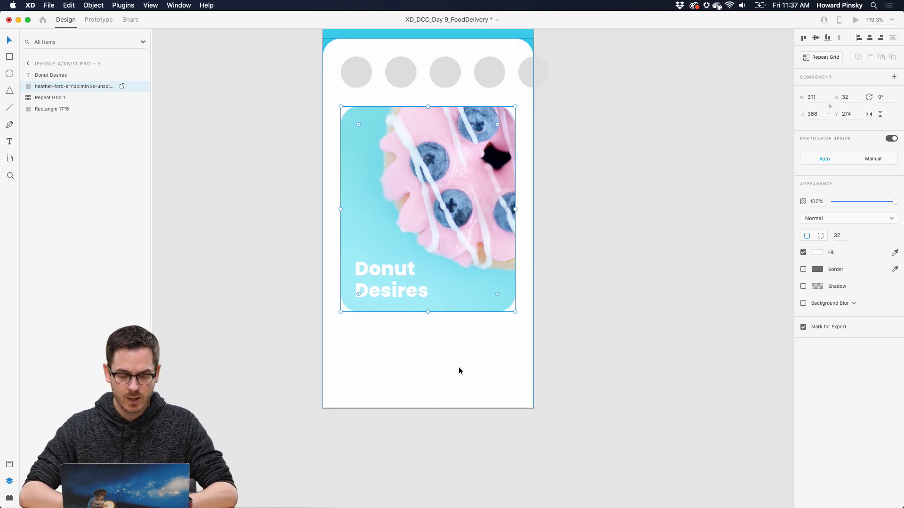
pyautogui.click(459, 369)
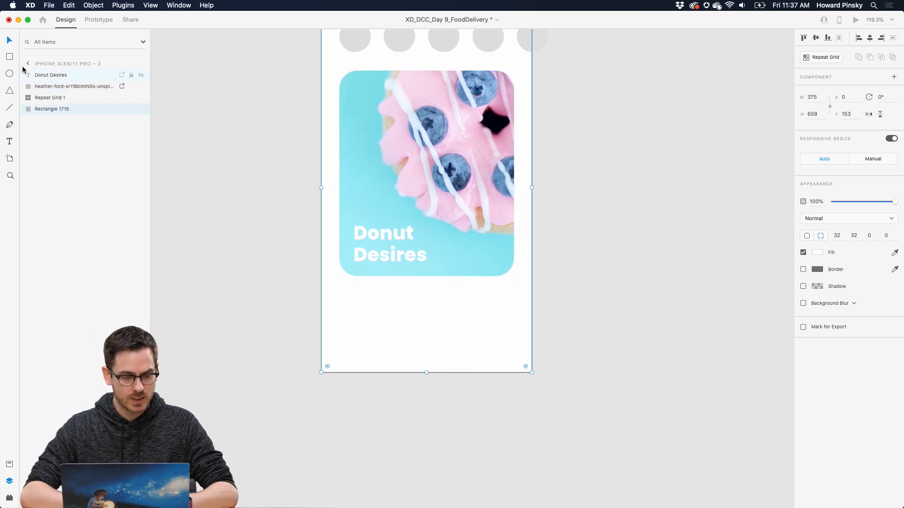
pyautogui.click(10, 74)
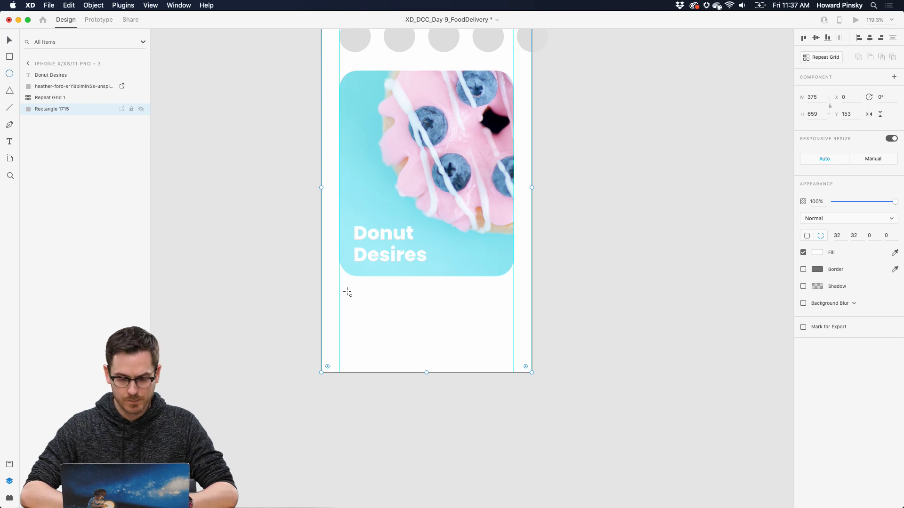
pyautogui.moveTo(340, 295); pyautogui.dragTo(372, 323)
pyautogui.press('v')
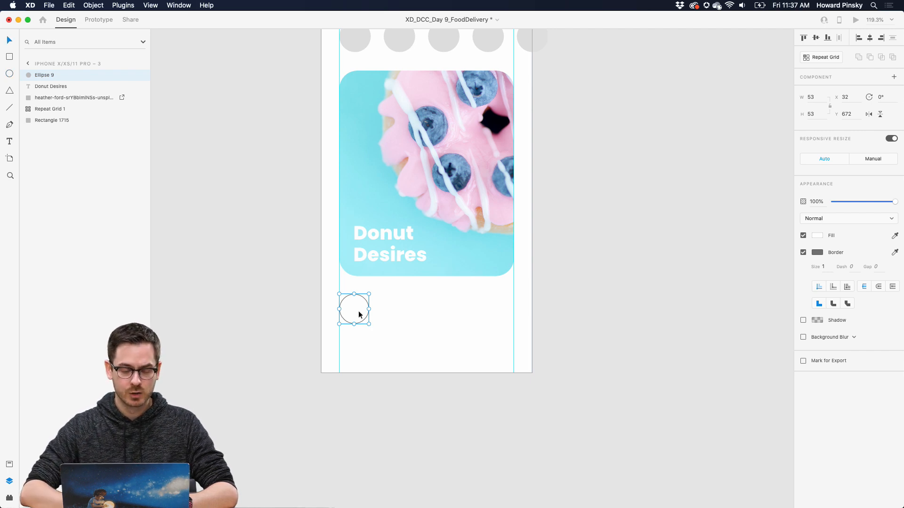
pyautogui.moveTo(359, 315); pyautogui.dragTo(358, 320)
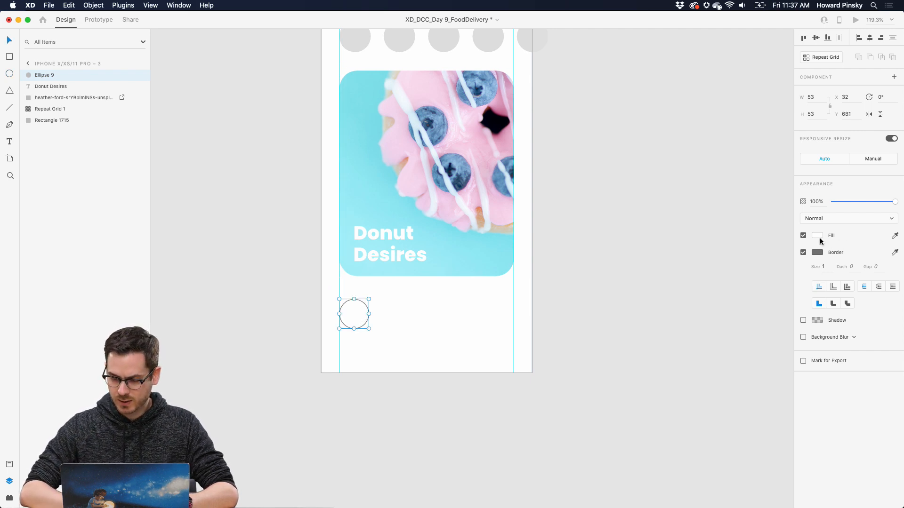
# Fill the new circle with light grey #DEDEDE and remove its border.
pyautogui.click(818, 236)
pyautogui.moveTo(714, 201); pyautogui.dragTo(702, 199)
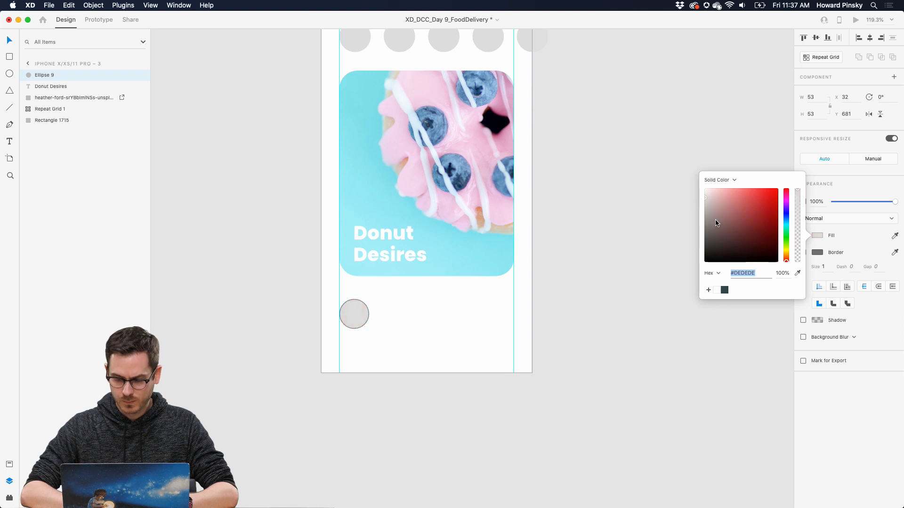
pyautogui.click(700, 202)
pyautogui.click(804, 252)
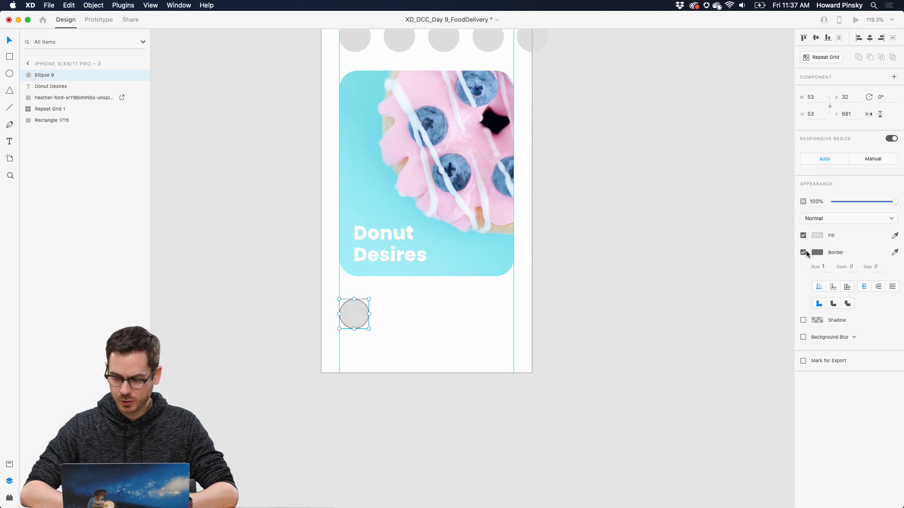
# Add the text label "Donut" beside the grey circle and colour it black.
pyautogui.click(378, 318)
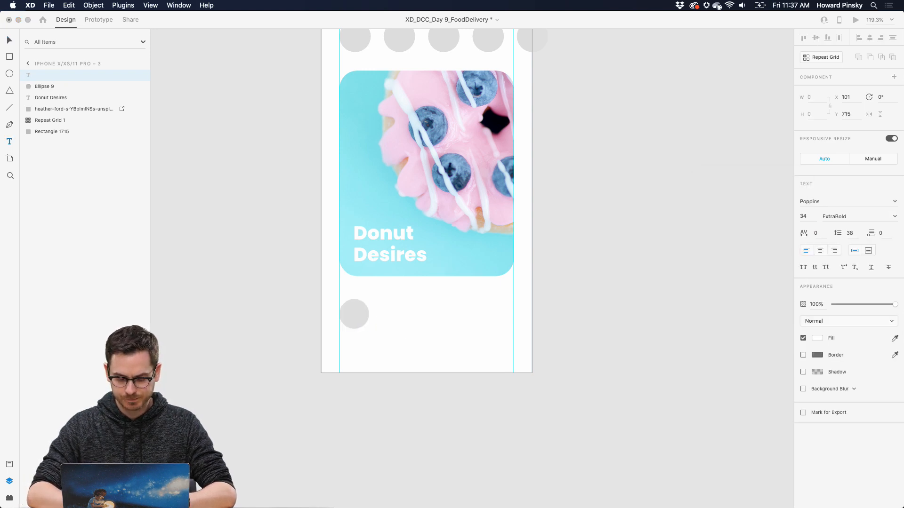
pyautogui.write('Donut')
pyautogui.click(818, 338)
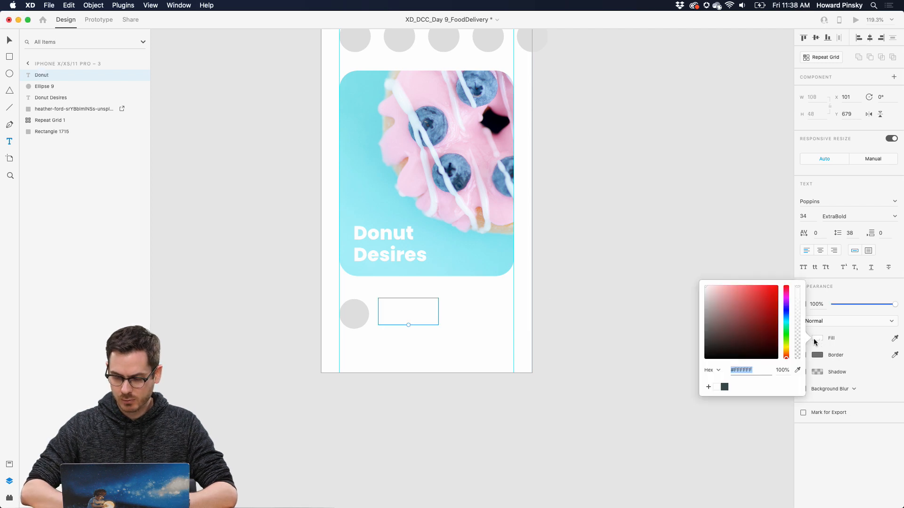
pyautogui.moveTo(736, 335); pyautogui.dragTo(670, 383)
pyautogui.click(823, 264)
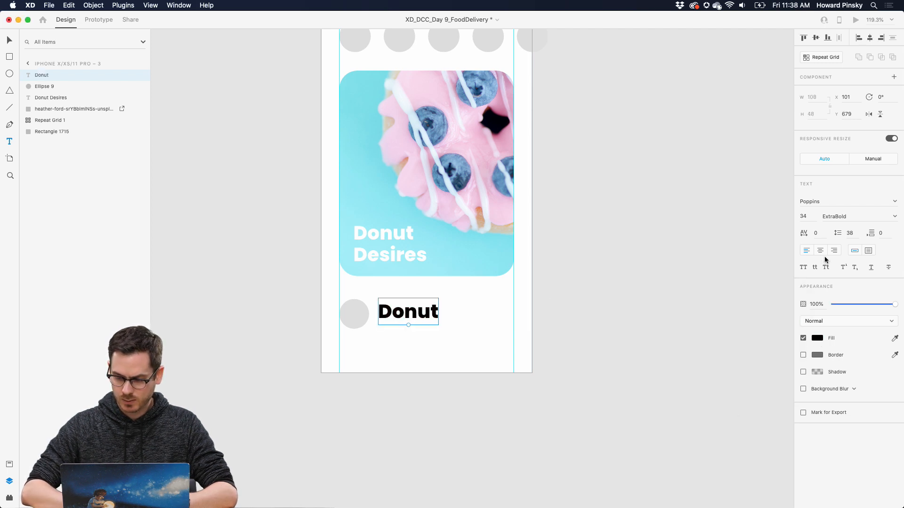
# Set the "Donut" label in SemiBold at size 20 and position it at about X 99, Y 694.
pyautogui.click(894, 216)
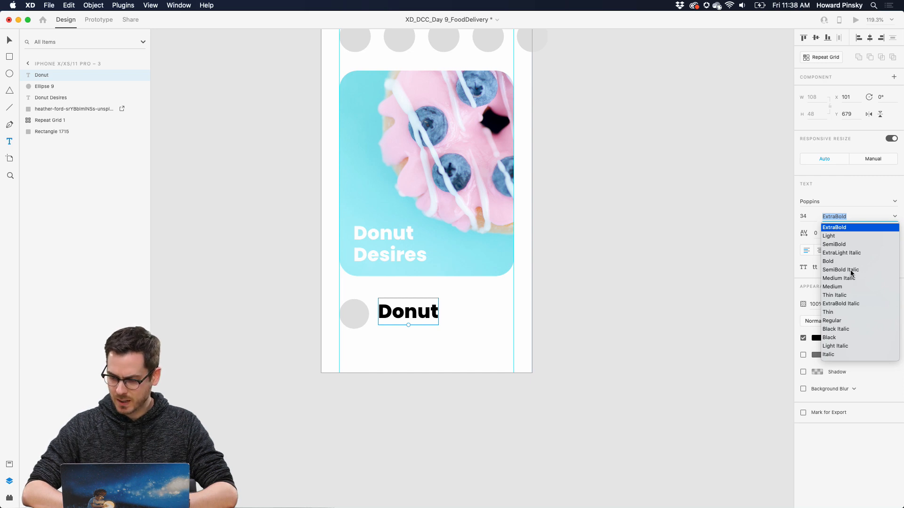
pyautogui.click(847, 245)
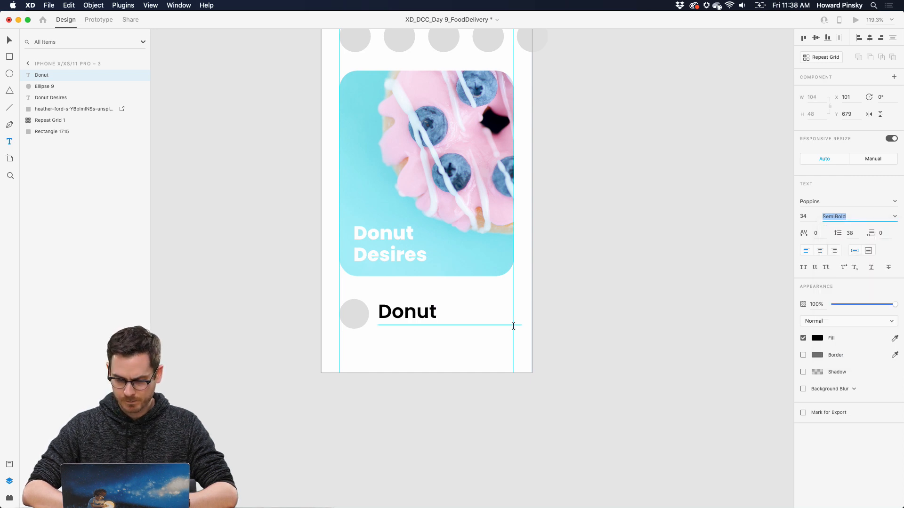
pyautogui.moveTo(408, 326)
pyautogui.mouseDown()
pyautogui.moveTo(408, 313)
pyautogui.moveTo(396, 315)
pyautogui.mouseUp()
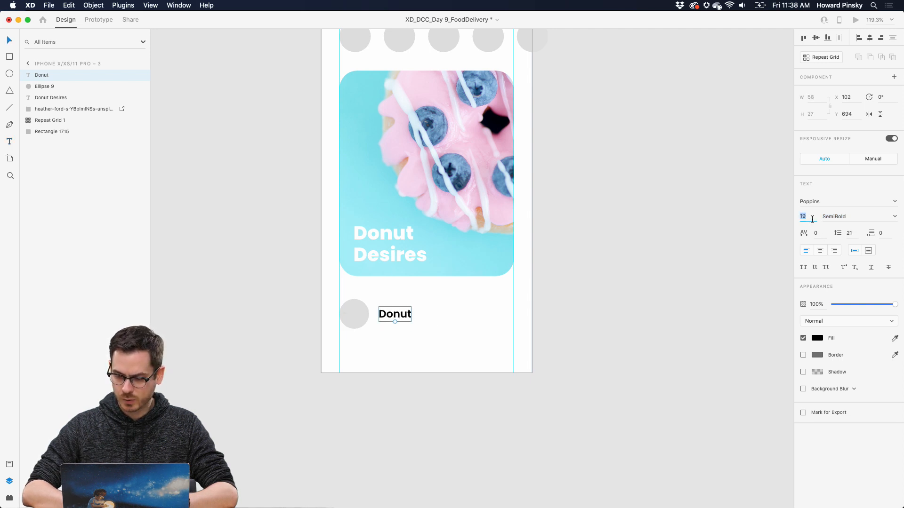
pyautogui.write('20')
pyautogui.press('Return')
pyautogui.moveTo(395, 316); pyautogui.dragTo(392, 316)
# Draw a rectangle about 60 × 28 px level with the "Donut" label at the card's right edge, with a corner radius of 4.
pyautogui.scroll(5, 392, 316)
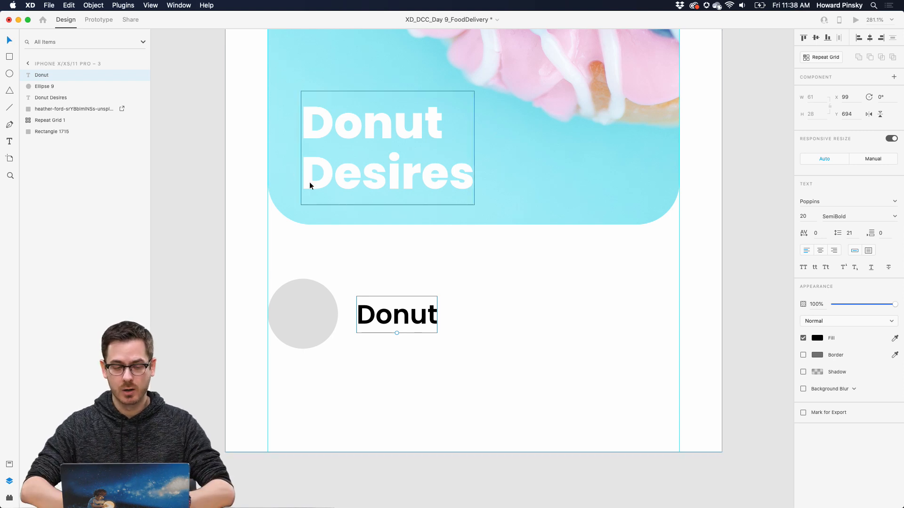
pyautogui.moveTo(356, 297); pyautogui.dragTo(600, 333)
pyautogui.scroll(3, 699, 301)
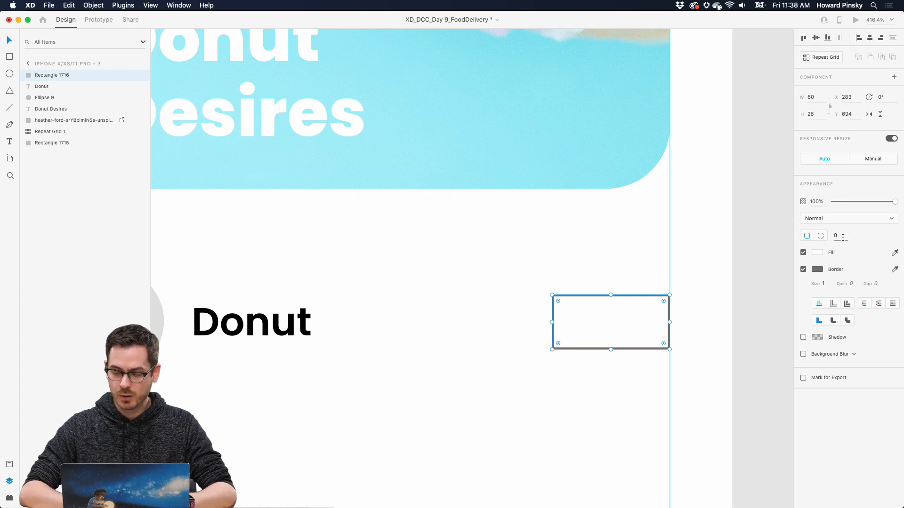
pyautogui.write('20')
pyautogui.press('Return')
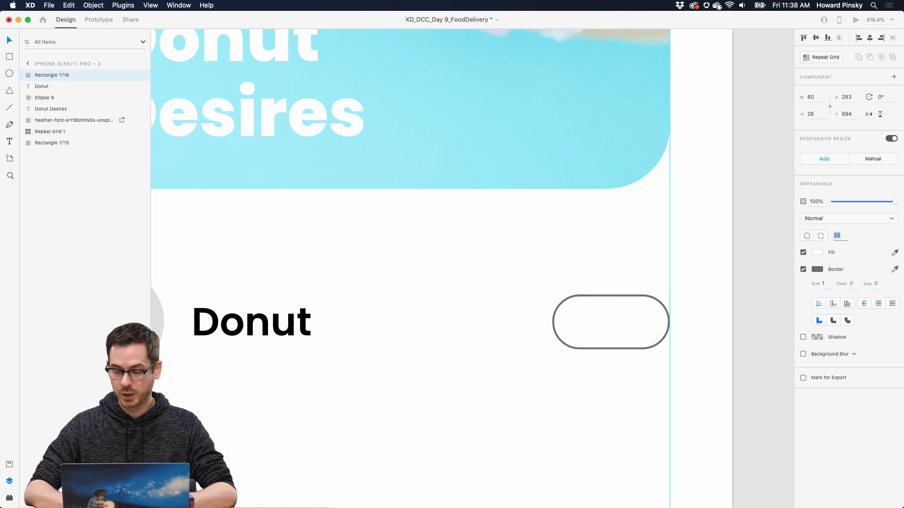
pyautogui.write('4')
pyautogui.press('Return')
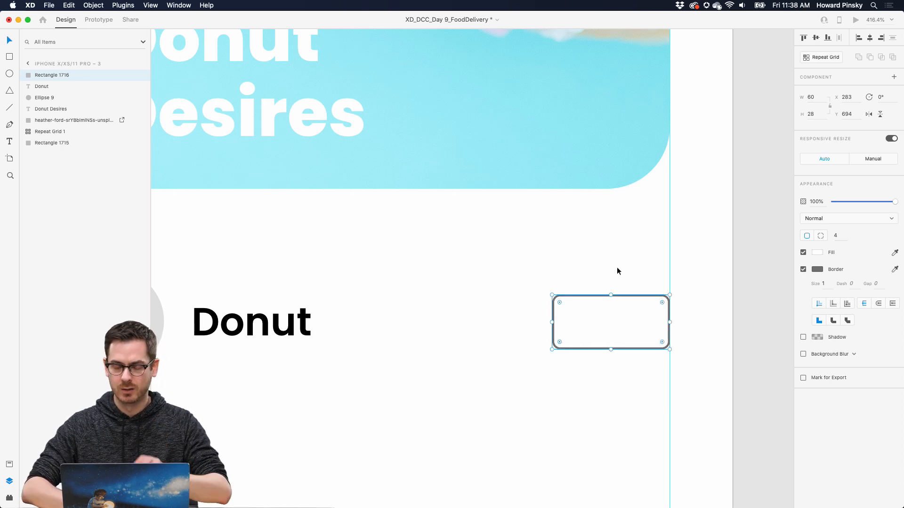
# Fill the small rounded rectangle with light grey and colour its border #D8D8D8.
pyautogui.click(817, 252)
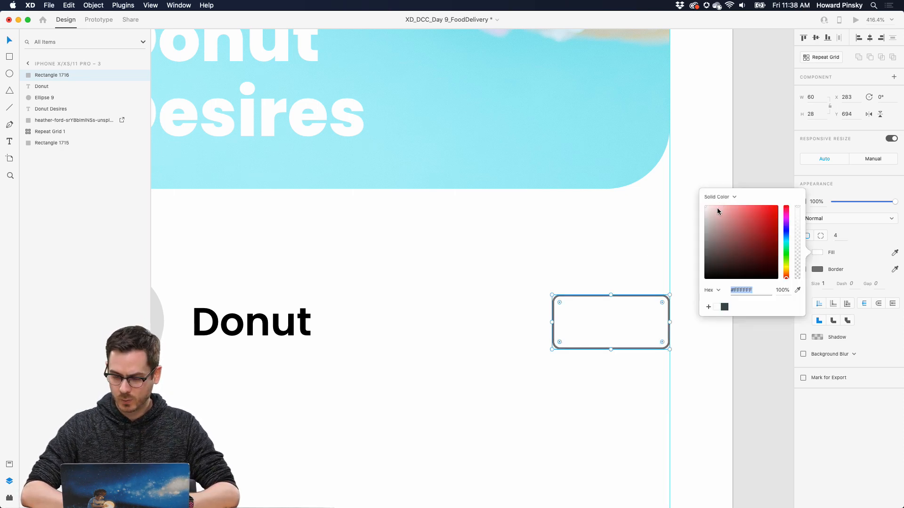
pyautogui.moveTo(720, 206); pyautogui.dragTo(702, 211)
pyautogui.click(837, 433)
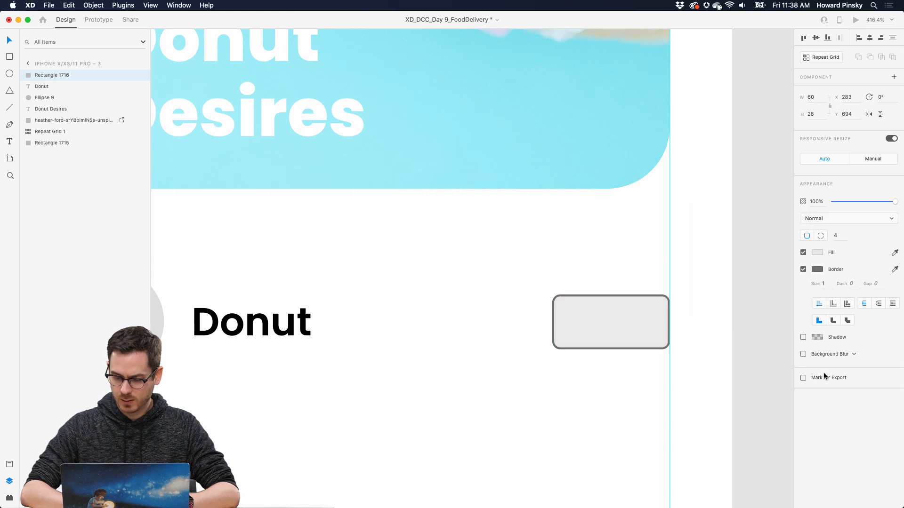
pyautogui.click(818, 269)
pyautogui.moveTo(708, 236); pyautogui.dragTo(696, 225)
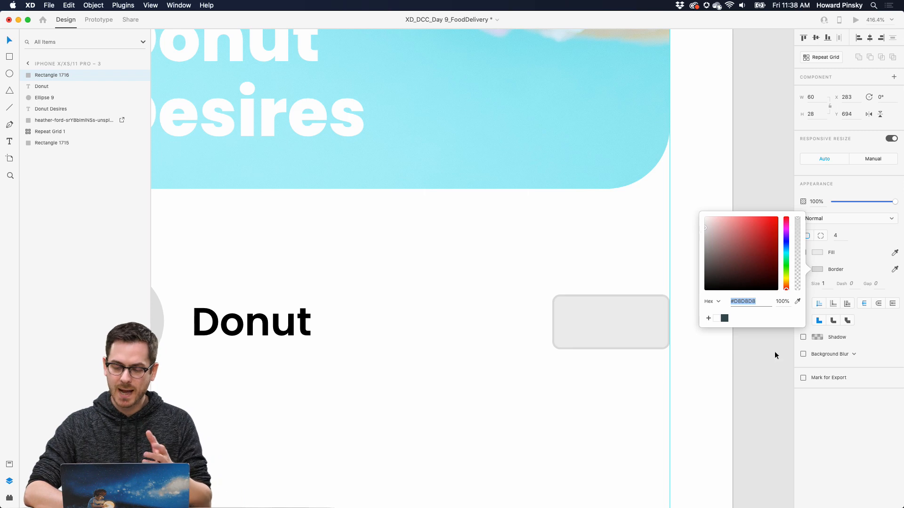
pyautogui.click(827, 453)
# Add the number "1" as text inside the grey rounded rectangle.
pyautogui.moveTo(620, 298); pyautogui.dragTo(615, 310)
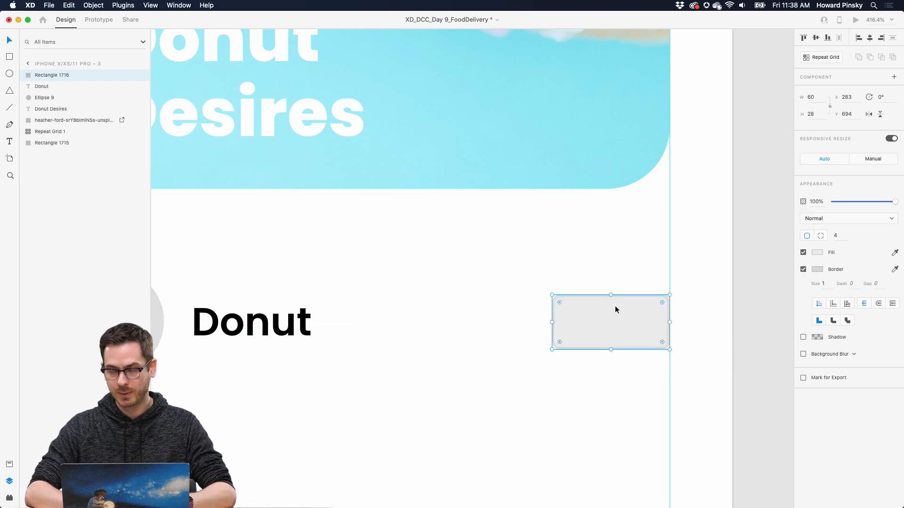
pyautogui.scroll(3, 668, 326)
pyautogui.moveTo(579, 362); pyautogui.dragTo(579, 360)
pyautogui.press('t')
pyautogui.click(581, 326)
pyautogui.write('1')
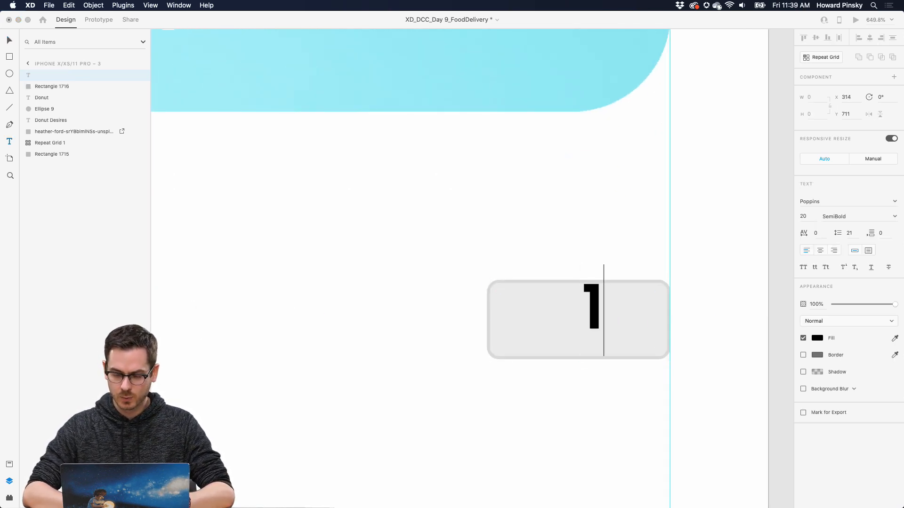
# Place copies of the "1" on both sides of it and change them to "-" on the left and "+" on the right.
pyautogui.moveTo(594, 307); pyautogui.dragTo(528, 325)
pyautogui.doubleClick(637, 319)
pyautogui.press('BackSpace')
pyautogui.write('+')
pyautogui.press('Escape')
pyautogui.doubleClick(528, 324)
pyautogui.write('-')
pyautogui.press('Escape')
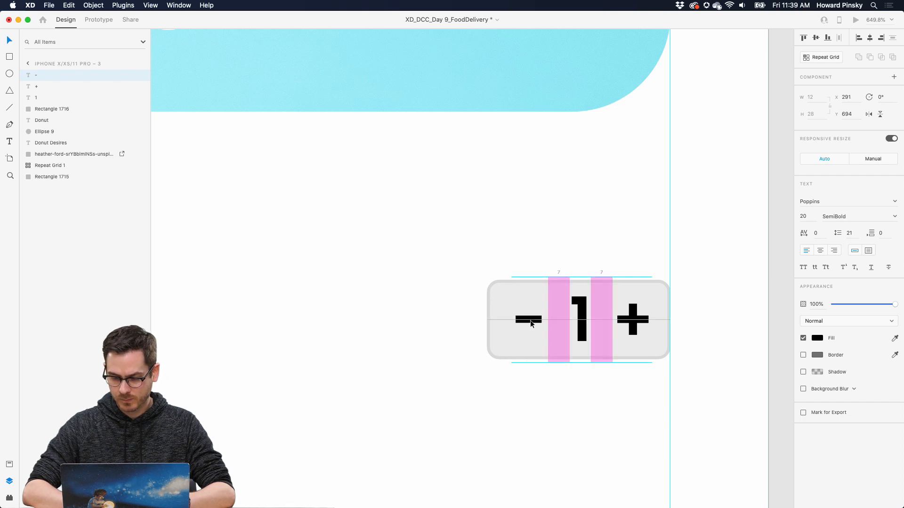
# Set the font size of the "-", "1" and "+" characters to 18.
pyautogui.click(717, 293)
pyautogui.press('super+minus')
pyautogui.scroll(5, 717, 296)
pyautogui.click(539, 324)
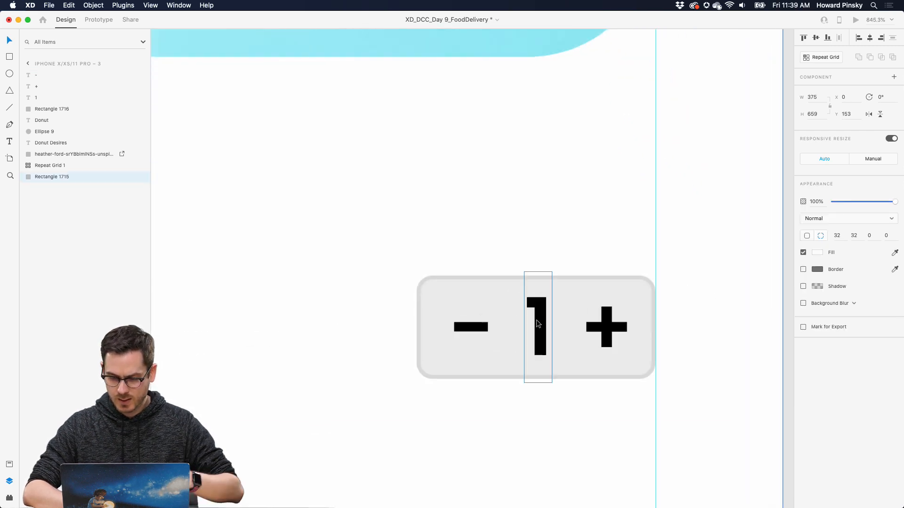
pyautogui.keyDown('shift'); pyautogui.click(471, 328); pyautogui.keyUp('shift')
pyautogui.keyDown('shift'); pyautogui.click(606, 328); pyautogui.keyUp('shift')
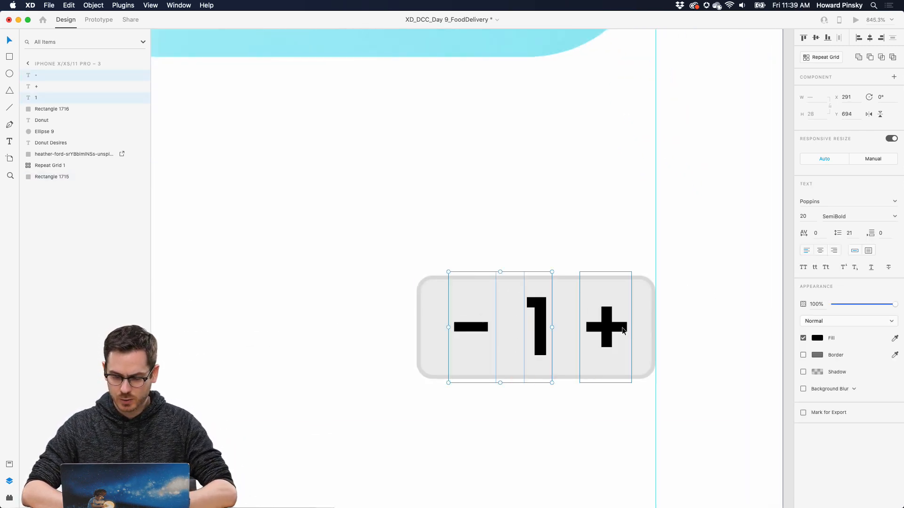
pyautogui.click(811, 219)
pyautogui.write('18')
pyautogui.press('Return')
pyautogui.click(709, 322)
# Reduce the opacity of the "-", "1" and "+" characters to 66%.
pyautogui.click(533, 323)
pyautogui.keyDown('shift'); pyautogui.click(612, 327); pyautogui.keyUp('shift')
pyautogui.keyDown('shift'); pyautogui.click(487, 328); pyautogui.keyUp('shift')
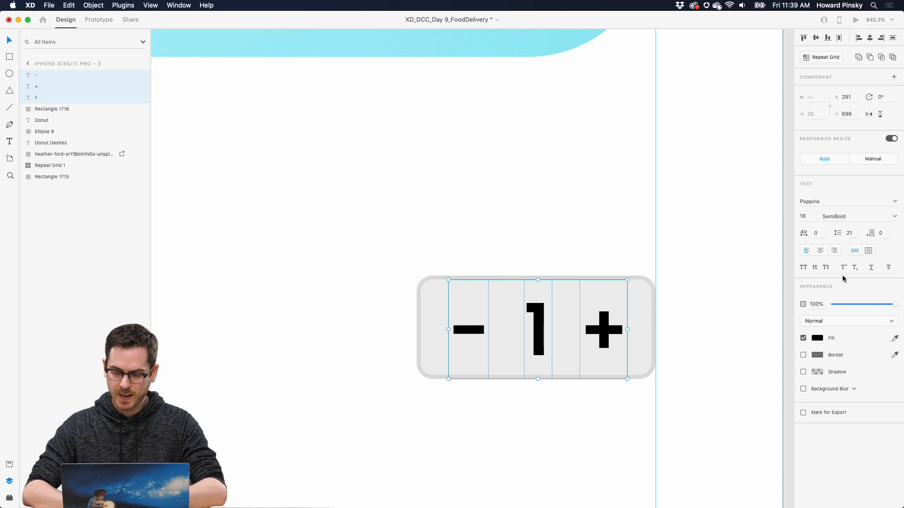
pyautogui.moveTo(898, 307); pyautogui.dragTo(876, 308)
pyautogui.click(502, 405)
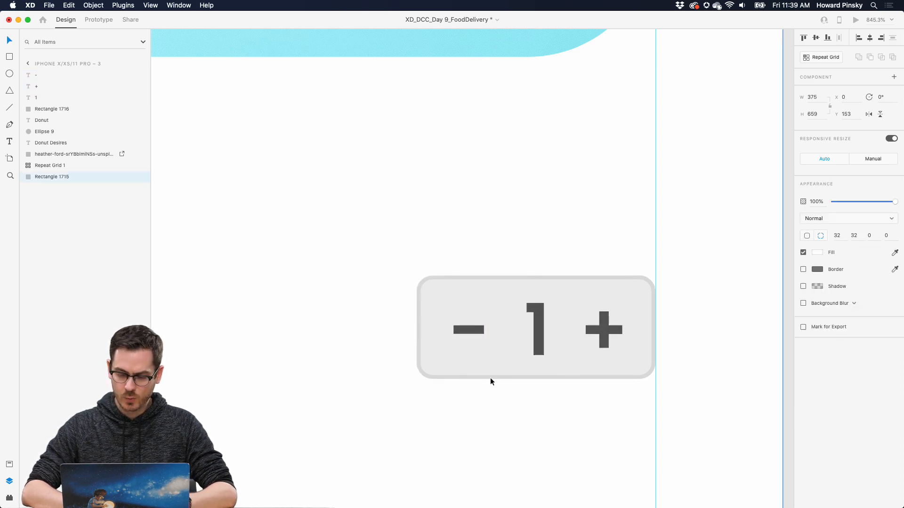
# Fade the minus sign by giving it a lower opacity than the number and the plus sign.
pyautogui.click(467, 332)
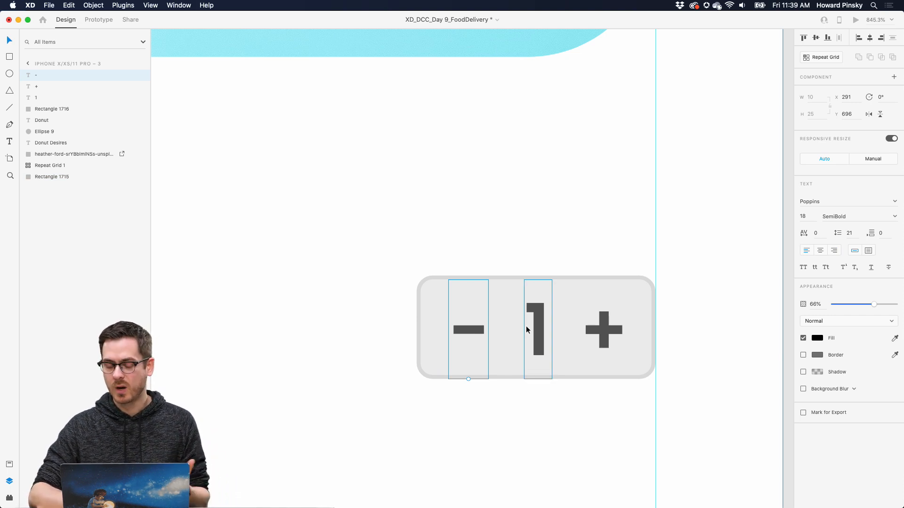
pyautogui.press('0')
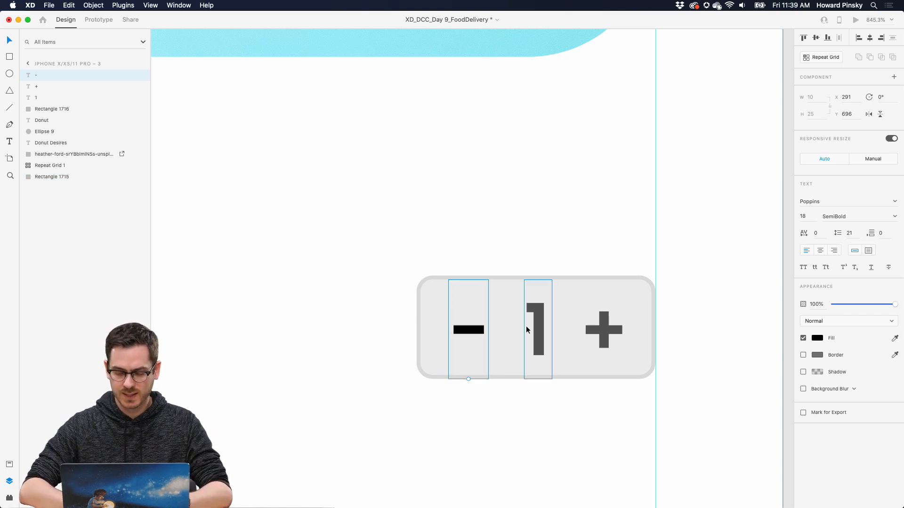
pyautogui.press('super+z')
# Change the quantity number to "0" and recentre it between the minus and plus signs at about X 307.
pyautogui.doubleClick(542, 327)
pyautogui.write('0')
pyautogui.press('Escape')
pyautogui.moveTo(558, 316); pyautogui.dragTo(546, 316)
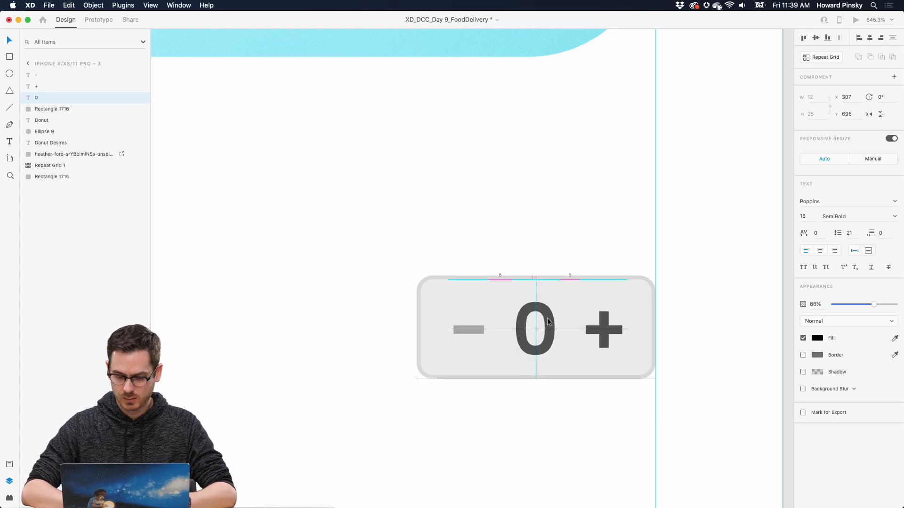
pyautogui.scroll(-5, 491, 334)
pyautogui.click(495, 343)
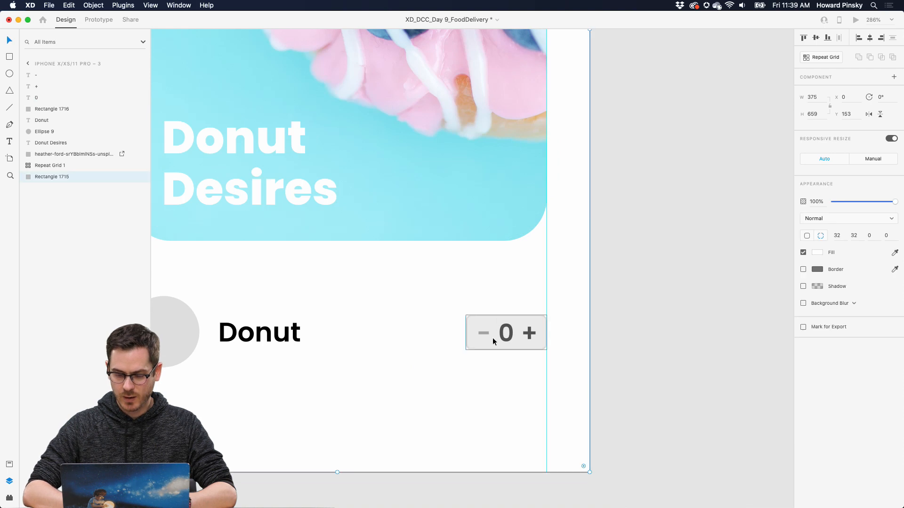
# Group the quantity box with its "-", "0" and "+" characters and name the group "Add/Subtract".
pyautogui.scroll(5, 493, 337)
pyautogui.scroll(-5, 493, 341)
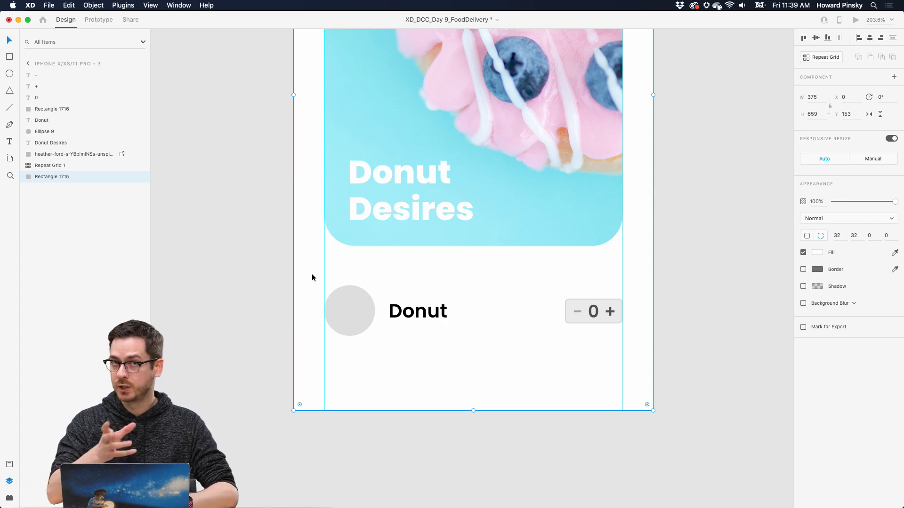
pyautogui.click(347, 308)
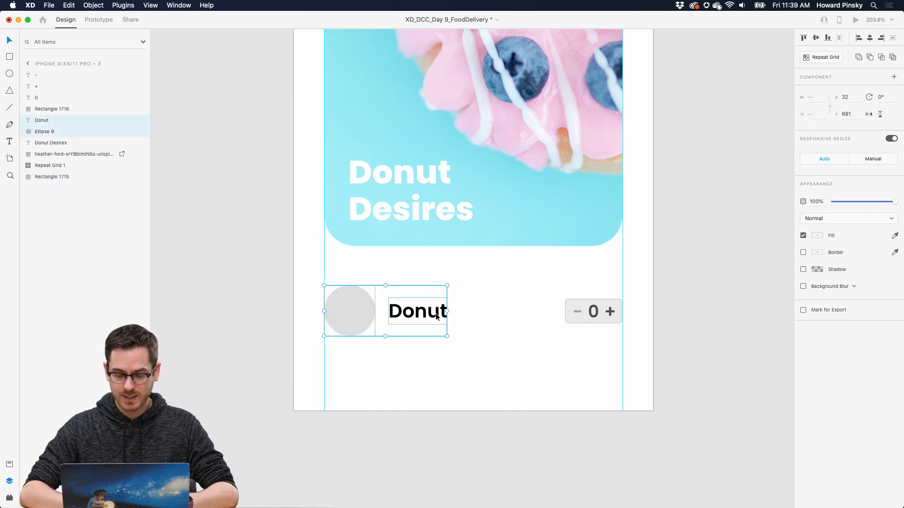
pyautogui.click(593, 311)
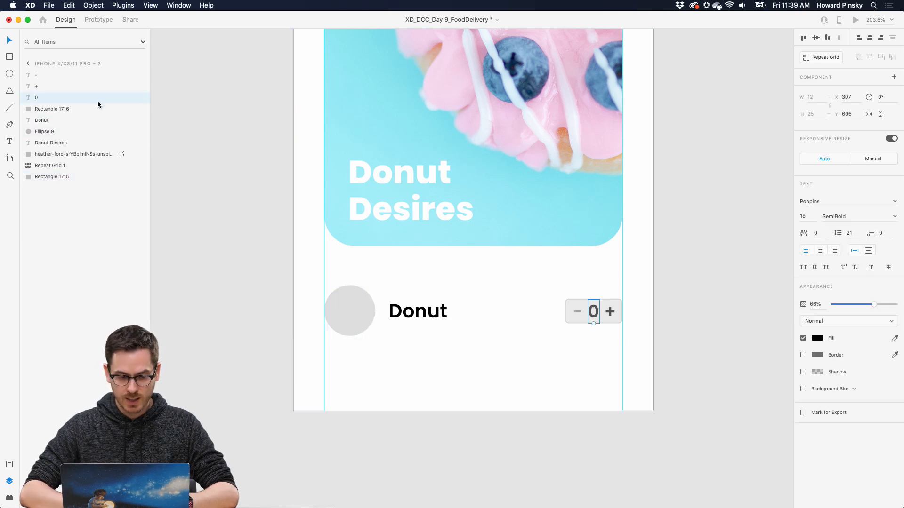
pyautogui.click(49, 109)
pyautogui.keyDown('shift'); pyautogui.click(48, 75); pyautogui.keyUp('shift')
pyautogui.press('super+g')
pyautogui.doubleClick(47, 75)
pyautogui.write('A')
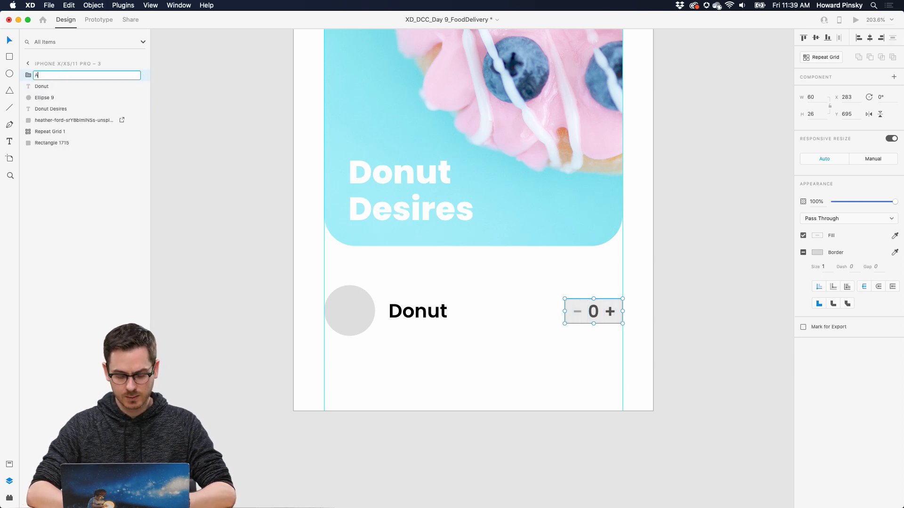
pyautogui.write('dd/Subtract')
pyautogui.press('Return')
# Turn the grey circle, "Donut" label and counter into a repeat grid and extend it downward to three rows.
pyautogui.keyDown('shift'); pyautogui.click(424, 313); pyautogui.keyUp('shift')
pyautogui.keyDown('shift'); pyautogui.click(374, 315); pyautogui.keyUp('shift')
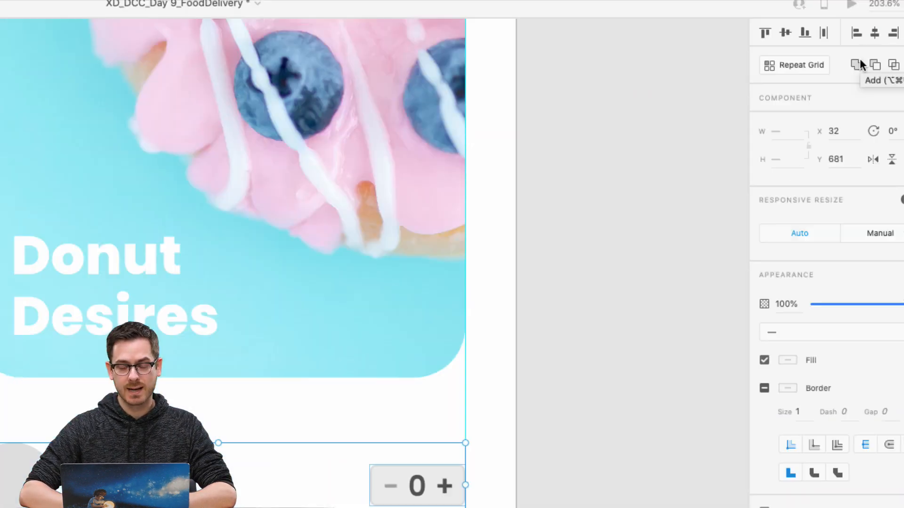
pyautogui.click(679, 75)
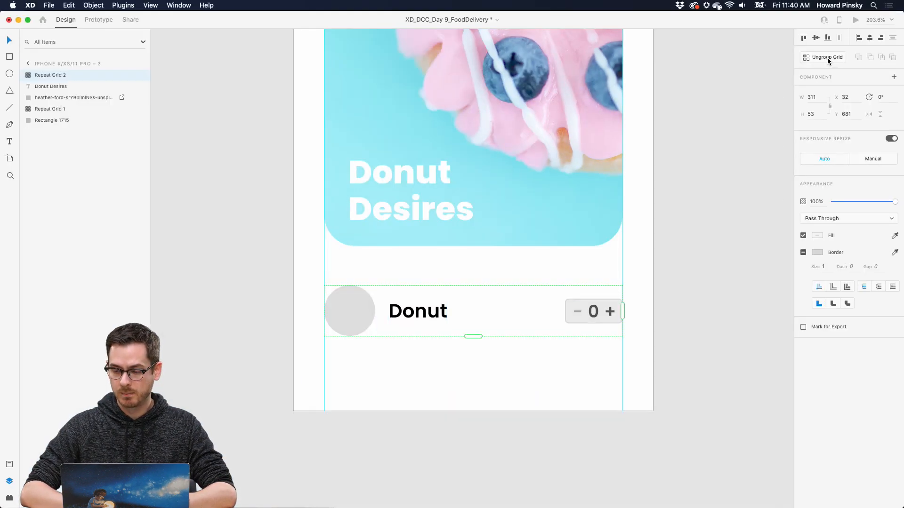
pyautogui.scroll(-5, 466, 359)
pyautogui.moveTo(473, 229); pyautogui.dragTo(476, 369)
pyautogui.moveTo(424, 305)
pyautogui.mouseDown()
pyautogui.moveTo(423, 318)
pyautogui.moveTo(424, 307)
pyautogui.mouseUp()
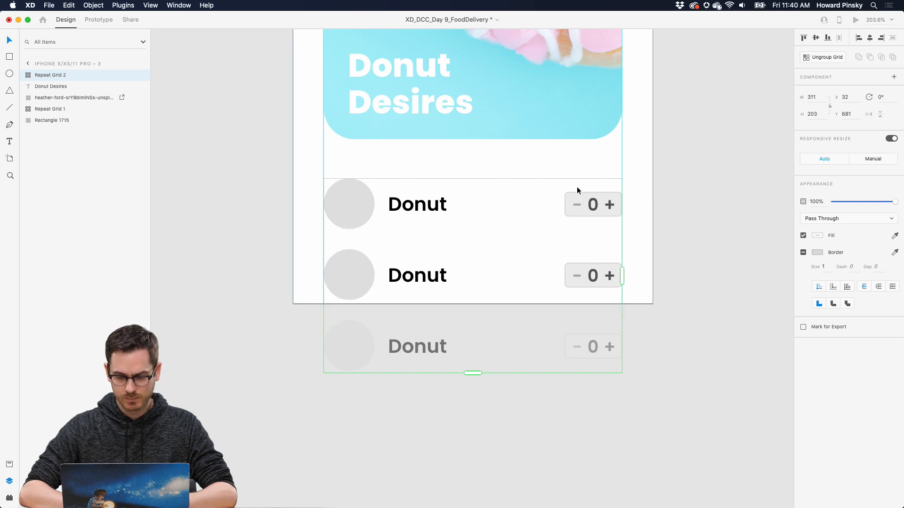
# Move the donut rows down slightly and add the heading "Your Order" above them at font size 25, X 32.
pyautogui.moveTo(347, 206); pyautogui.dragTo(349, 227)
pyautogui.press('t')
pyautogui.click(331, 181)
pyautogui.write('Your Order')
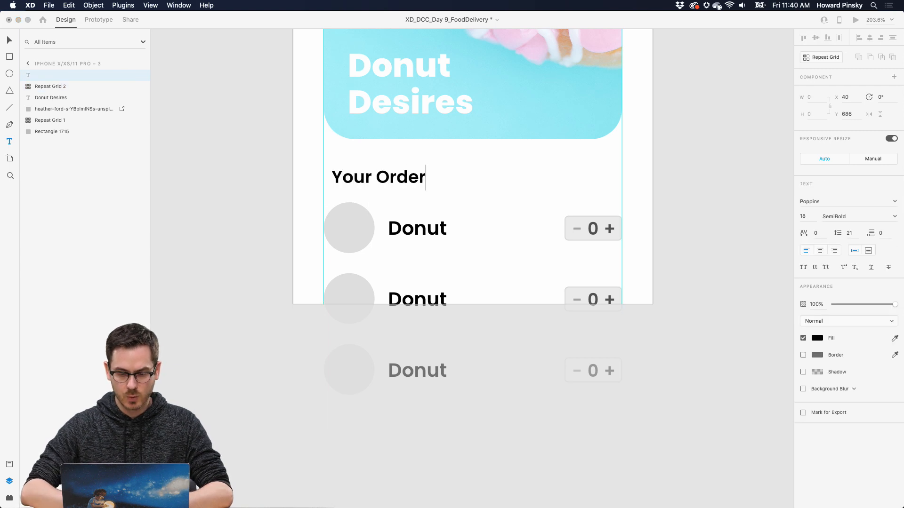
pyautogui.press('Escape')
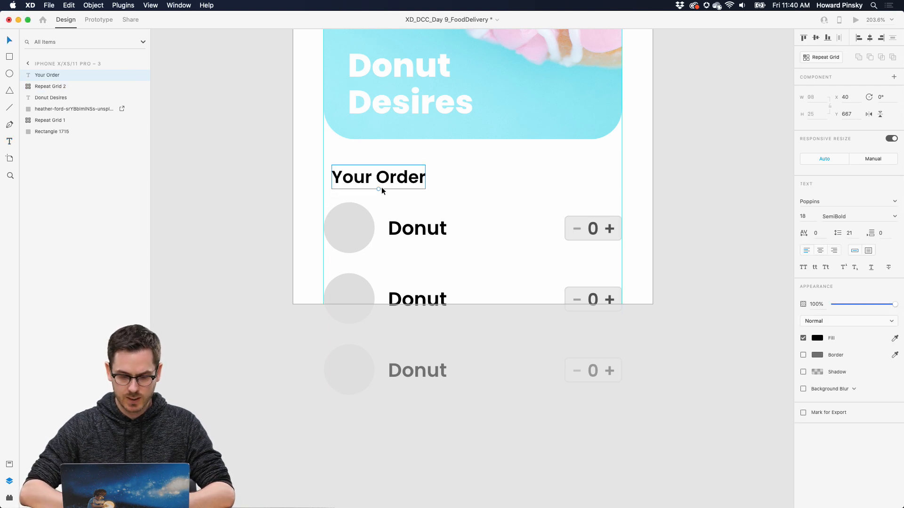
pyautogui.moveTo(378, 189); pyautogui.dragTo(387, 177)
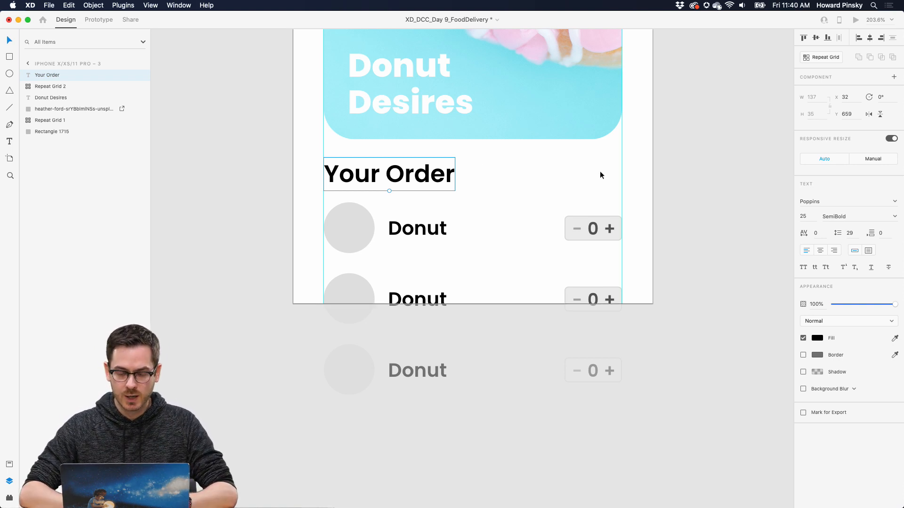
# Draw a 24 × 24 circle at the right margin beside the "Your Order" heading, filled light grey without a border.
pyautogui.press('e')
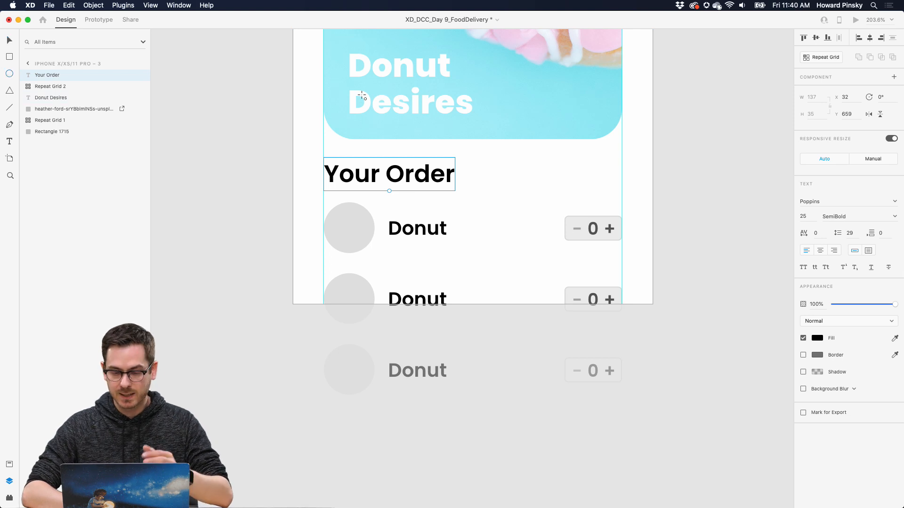
pyautogui.moveTo(577, 161); pyautogui.dragTo(610, 174)
pyautogui.press('v')
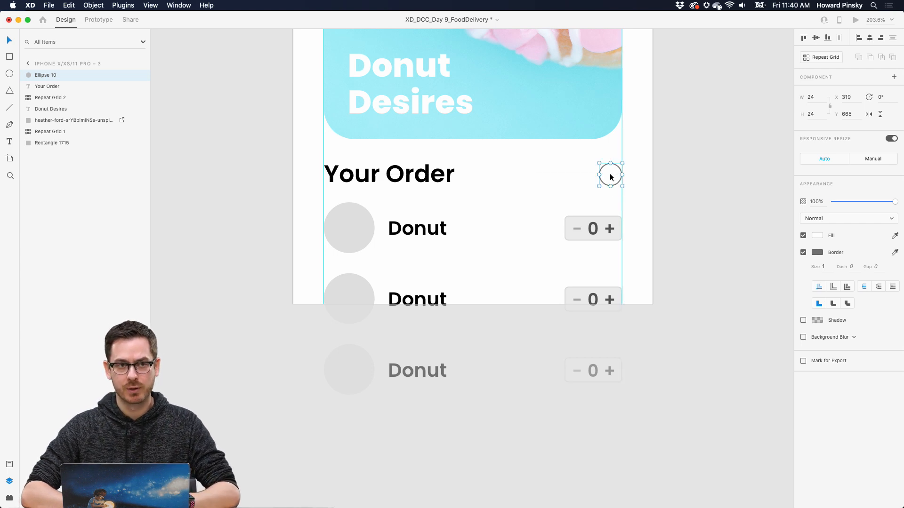
pyautogui.click(817, 235)
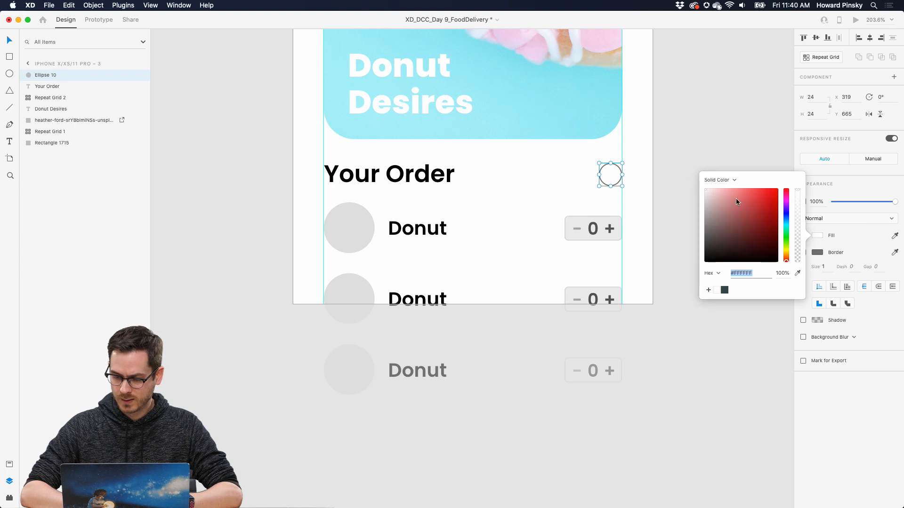
pyautogui.click(706, 191)
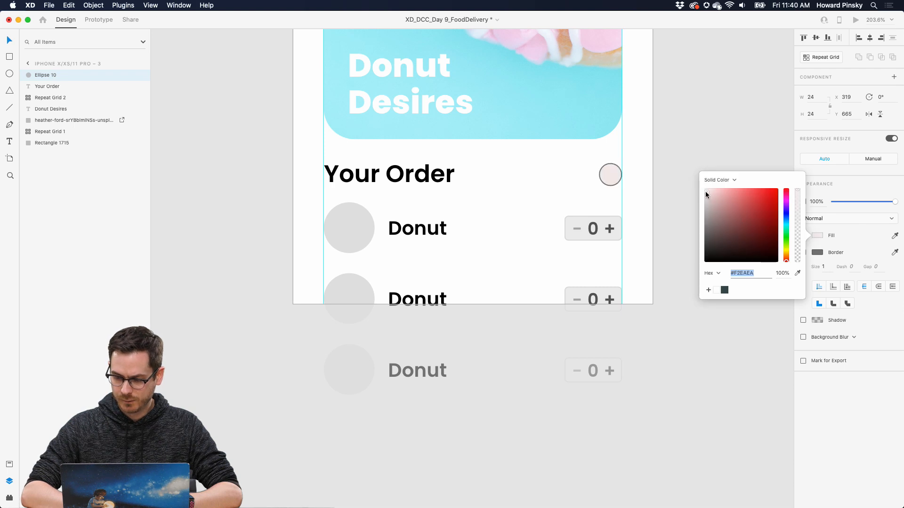
pyautogui.click(847, 400)
pyautogui.click(804, 253)
# Add an "x" text over the light grey circle in the Sofia Pro Soft font.
pyautogui.scroll(8, 646, 138)
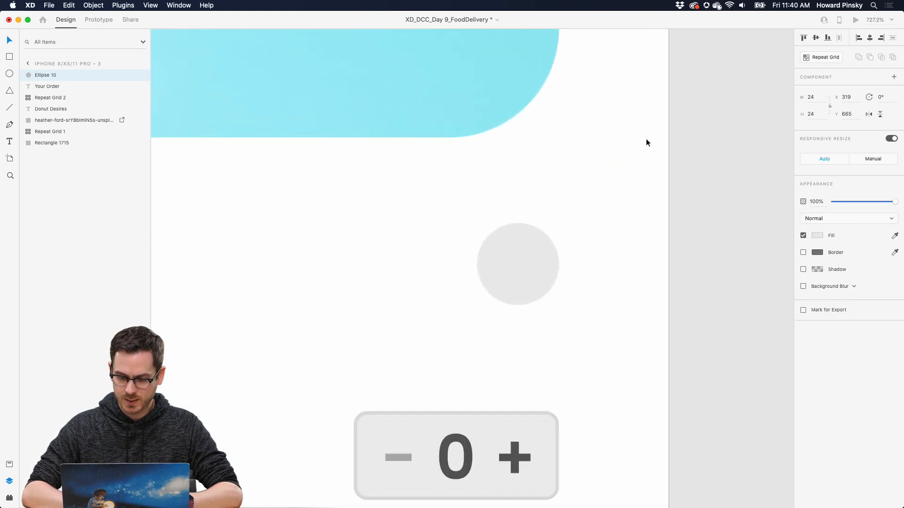
pyautogui.scroll(-2, 646, 138)
pyautogui.press('t')
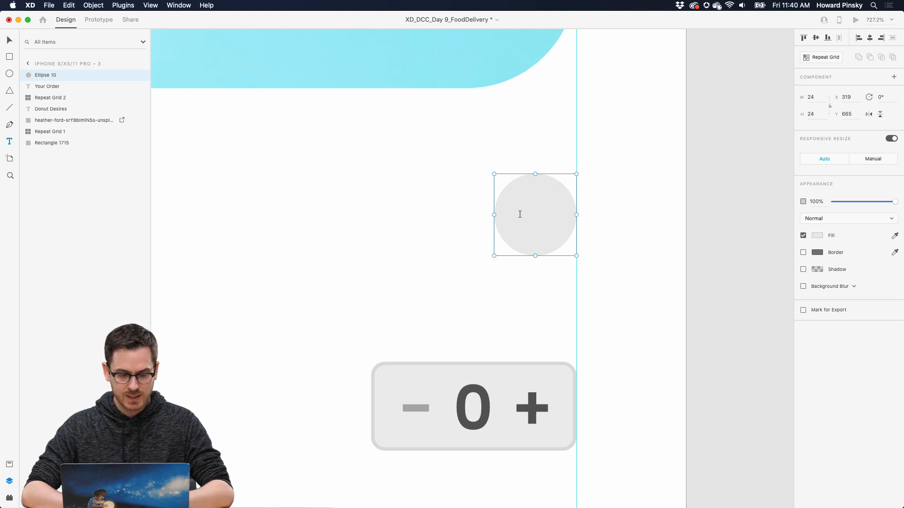
pyautogui.click(527, 222)
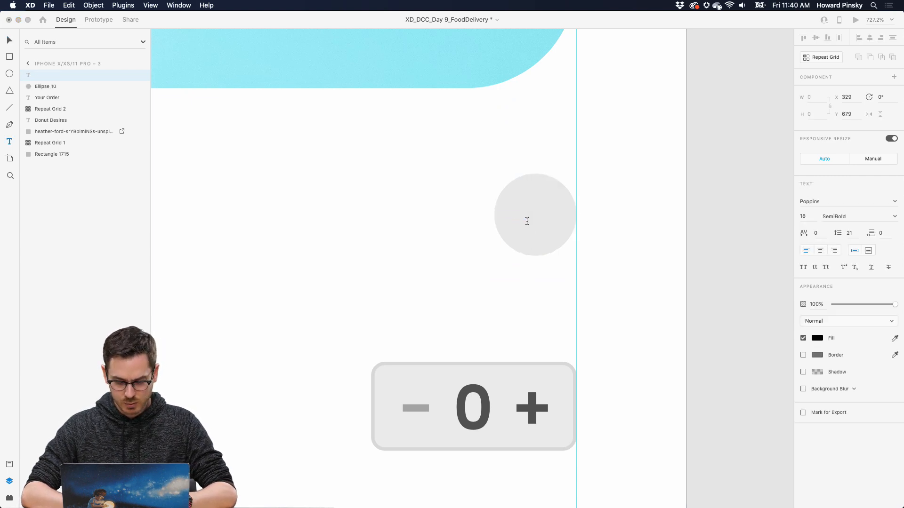
pyautogui.write('x')
pyautogui.press('Escape')
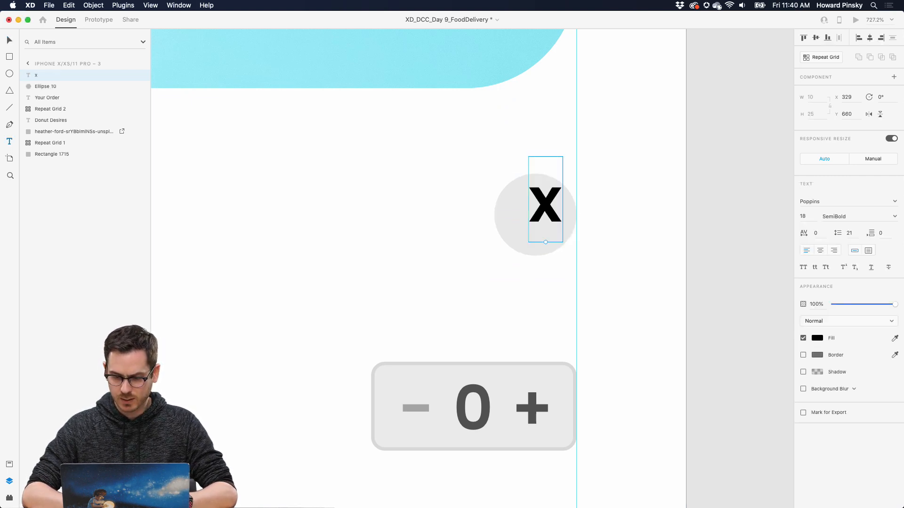
pyautogui.click(894, 203)
pyautogui.write('So')
pyautogui.press('Down')
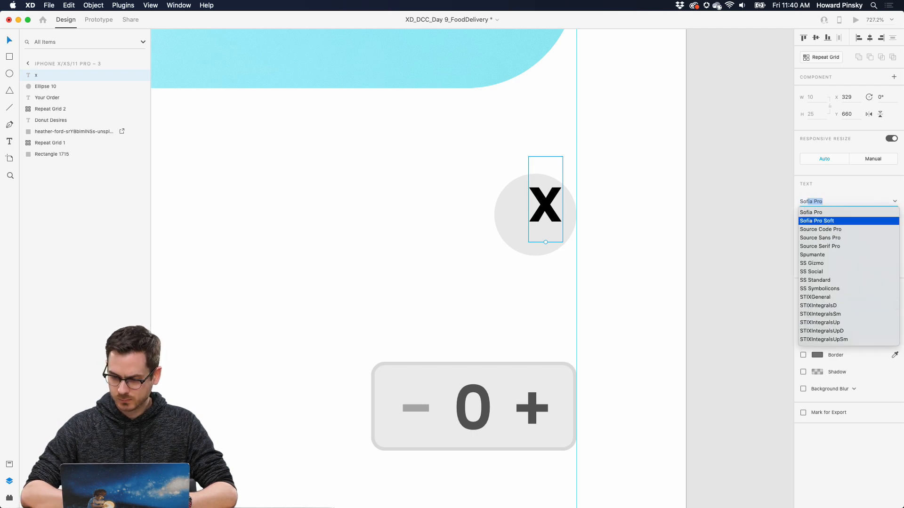
pyautogui.press('Return')
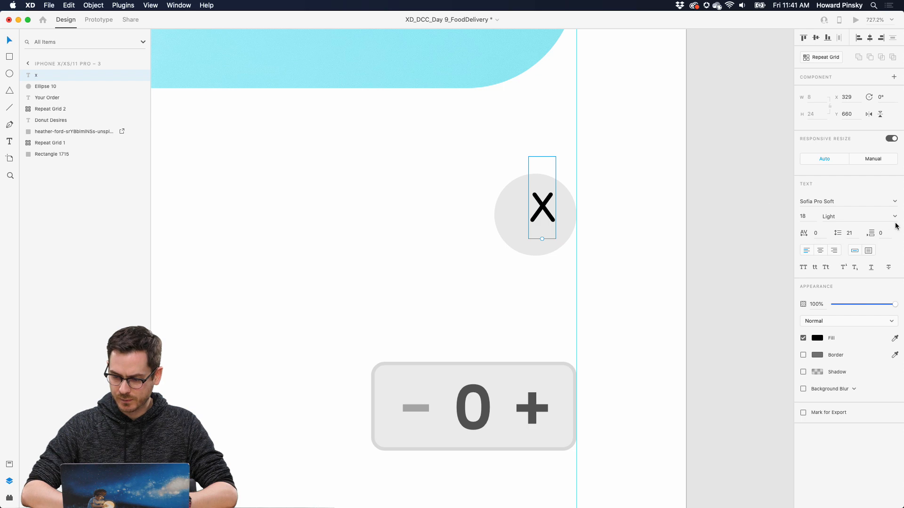
# Centre the "x" in the circle at about X 327, Y 663 and reduce its opacity to 40%.
pyautogui.moveTo(545, 206); pyautogui.dragTo(538, 216)
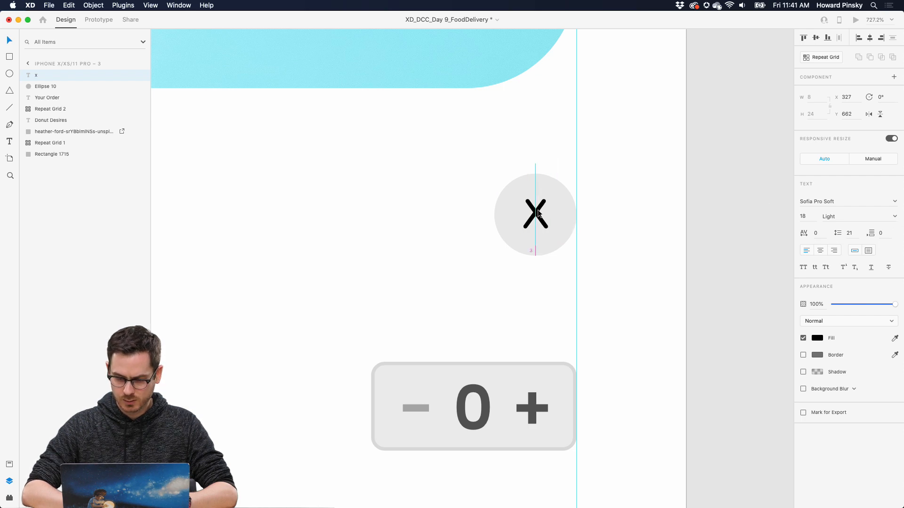
pyautogui.press('4')
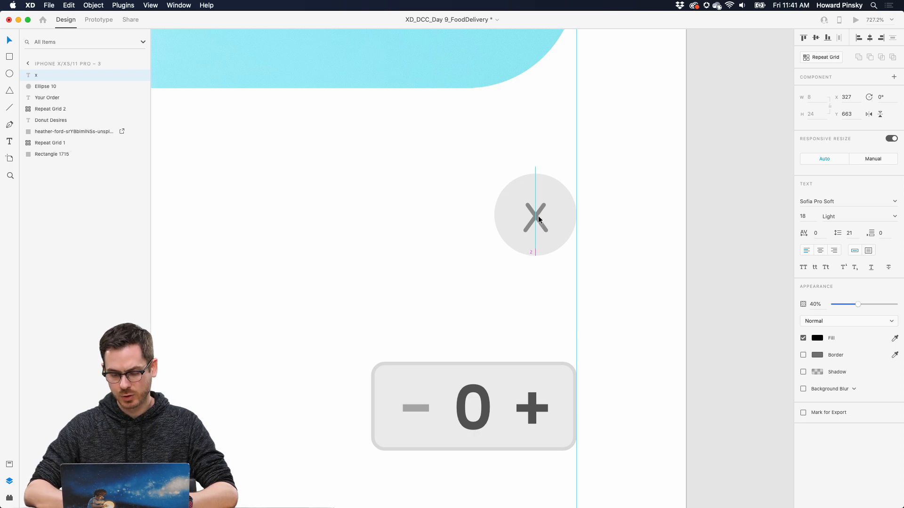
pyautogui.scroll(-5, 538, 216)
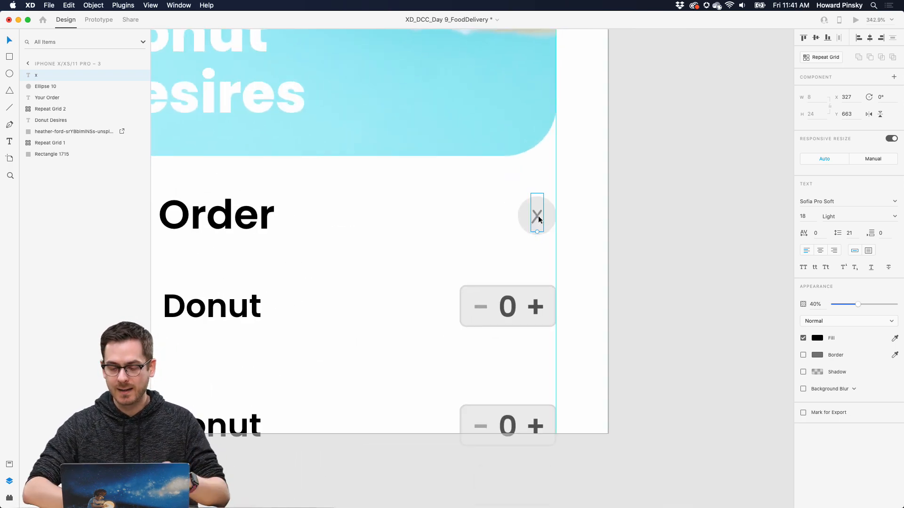
pyautogui.click(619, 209)
# Group the "x" with its grey circle and name the group "Close".
pyautogui.scroll(-4, 531, 231)
pyautogui.scroll(6, 531, 231)
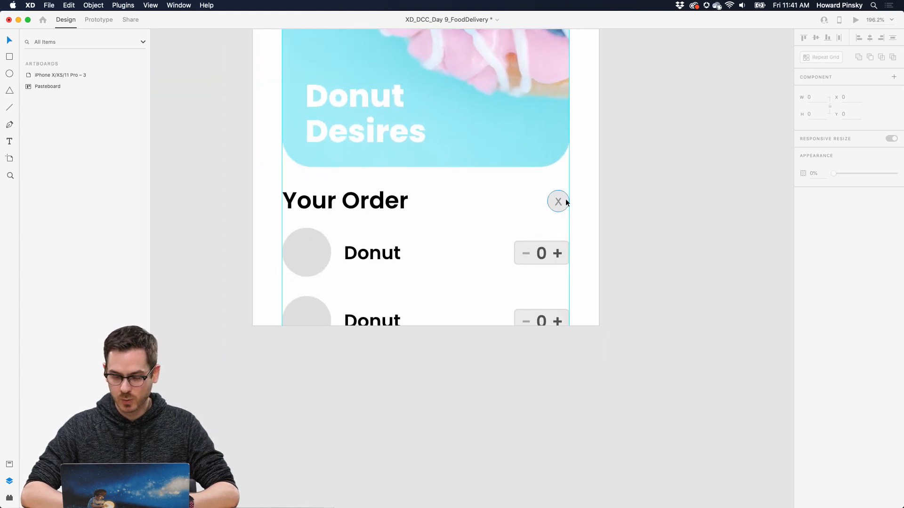
pyautogui.click(532, 179)
pyautogui.keyDown('shift'); pyautogui.click(545, 206); pyautogui.keyUp('shift')
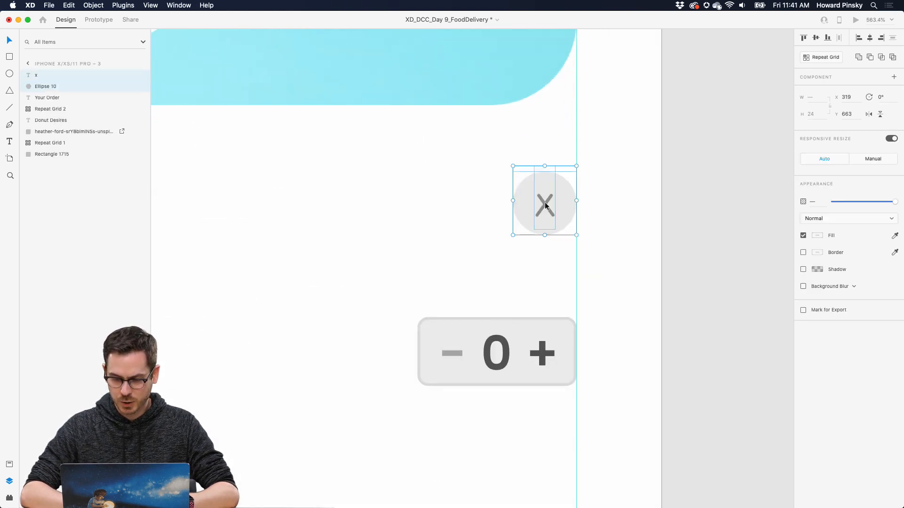
pyautogui.press('super+g')
pyautogui.doubleClick(43, 75)
pyautogui.write('Close')
pyautogui.press('Return')
pyautogui.scroll(-5, 383, 198)
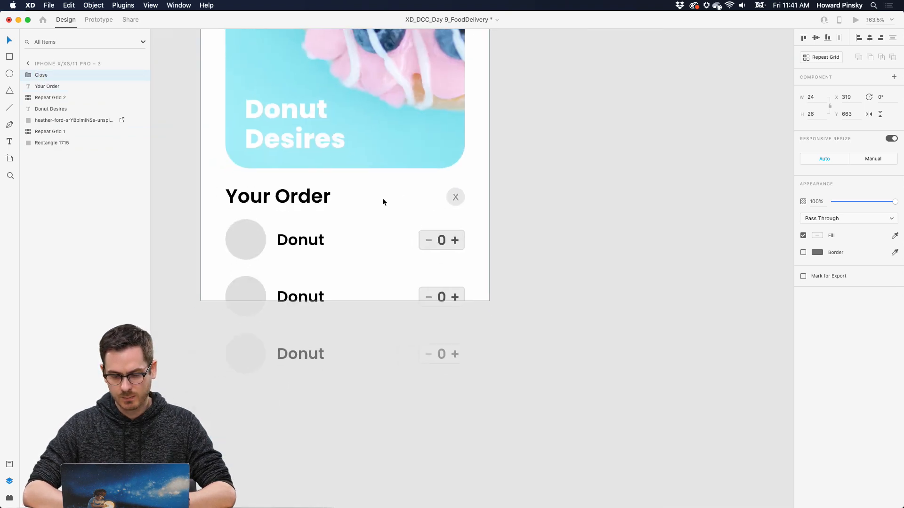
pyautogui.click(588, 195)
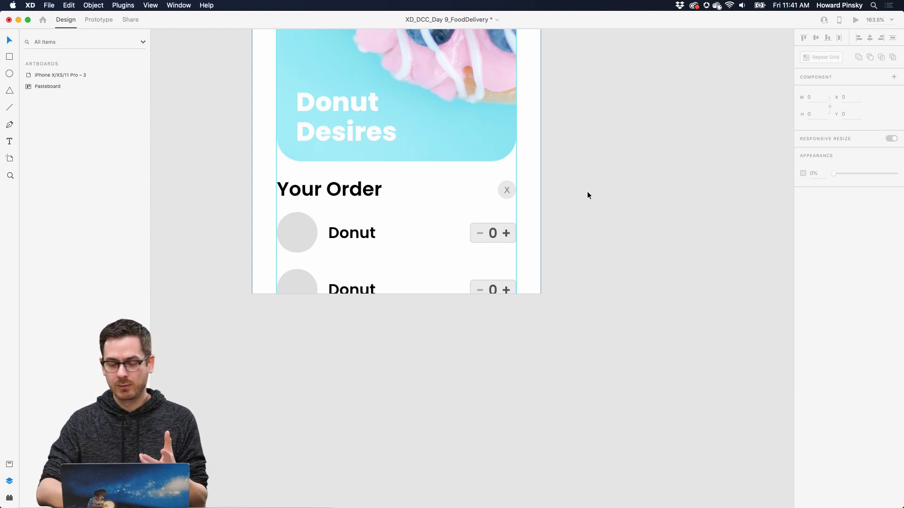
# Duplicate the white rounded panel and shorten the copy from its top edge to about 166 high at Y 646.
pyautogui.scroll(-5, 320, 252)
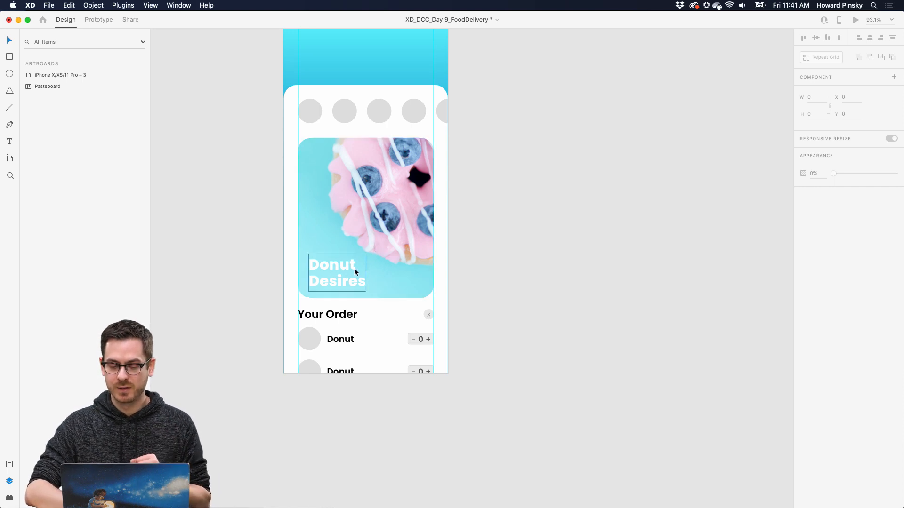
pyautogui.click(362, 258)
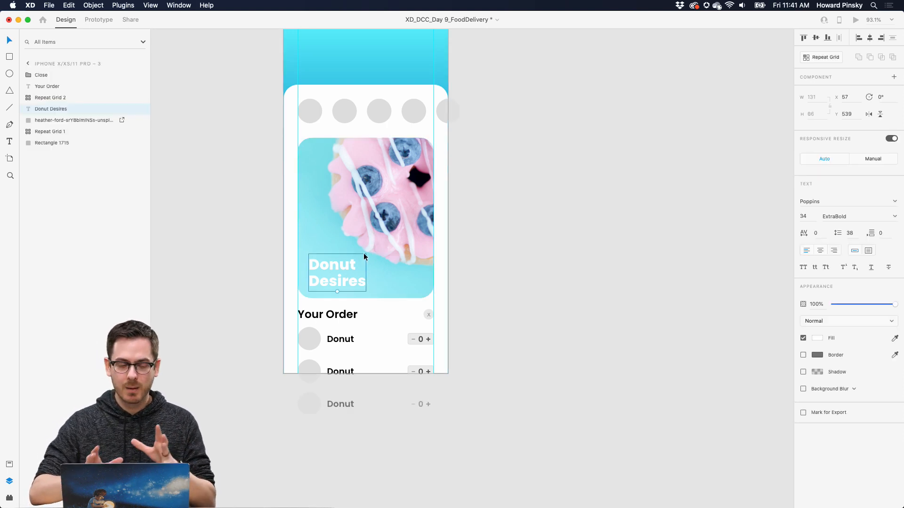
pyautogui.click(288, 194)
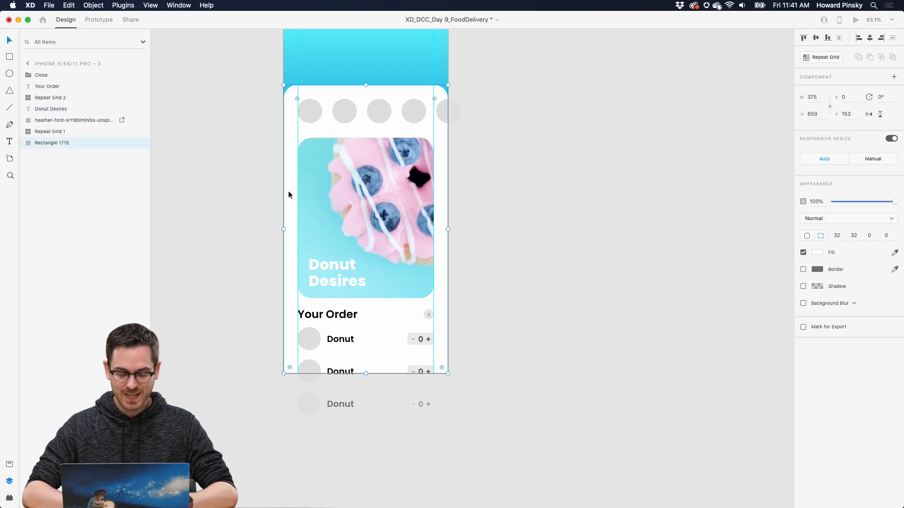
pyautogui.moveTo(285, 191)
pyautogui.mouseDown()
pyautogui.moveTo(273, 160)
pyautogui.moveTo(278, 192)
pyautogui.mouseUp()
pyautogui.press('super+z')
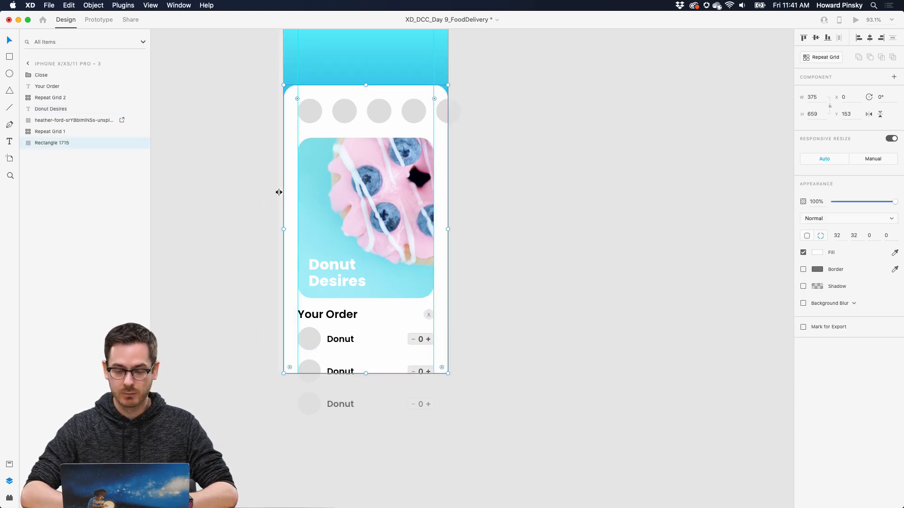
pyautogui.press('super+d')
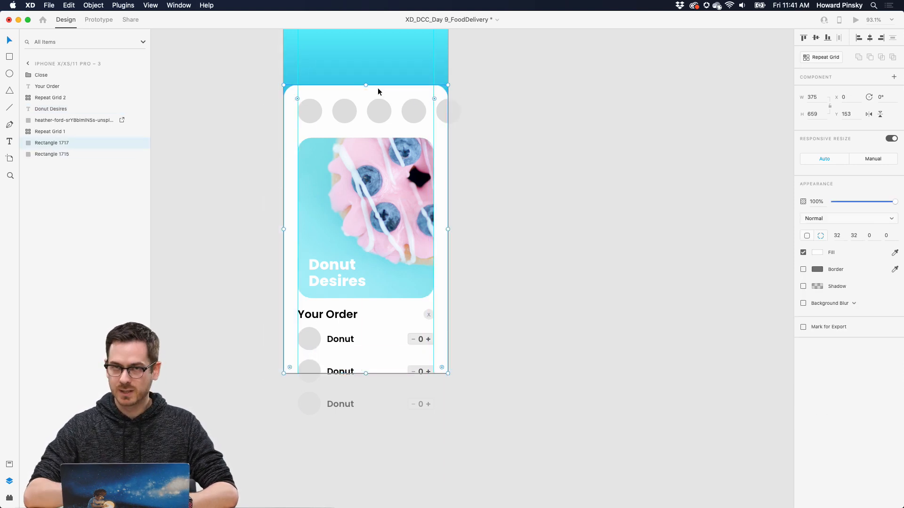
pyautogui.moveTo(365, 87); pyautogui.dragTo(369, 301)
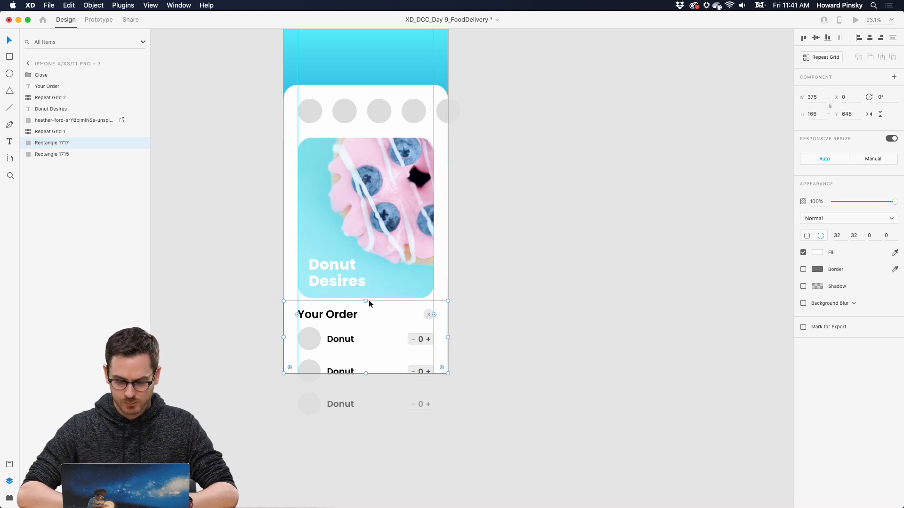
# Fill the duplicated panel with mid grey and raise its top edge to about Y 640, making it 172 high.
pyautogui.click(817, 252)
pyautogui.click(705, 241)
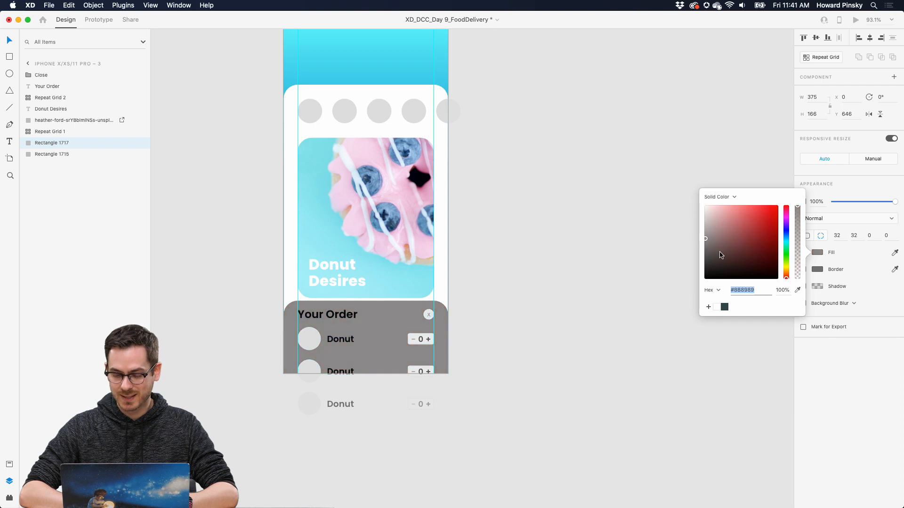
pyautogui.click(814, 389)
pyautogui.moveTo(367, 301); pyautogui.dragTo(366, 297)
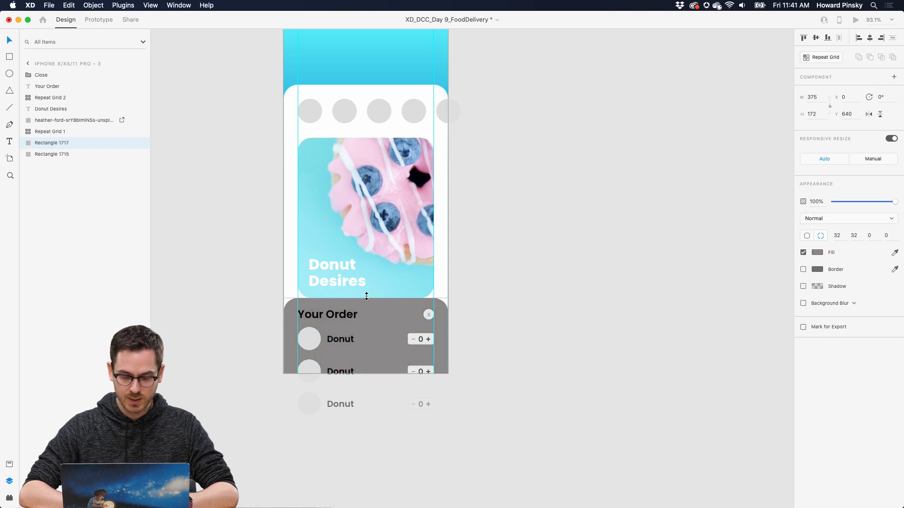
# Group the donut image with its "Donut Desires" title as "Header Image" and send the group behind the grey order panel.
pyautogui.press('super+bracketright')
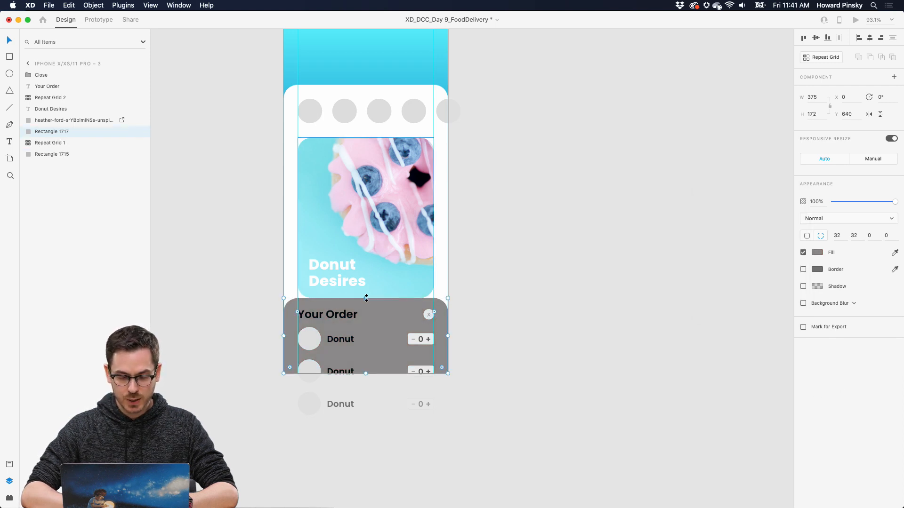
pyautogui.press('super+bracketleft')
pyautogui.click(378, 238)
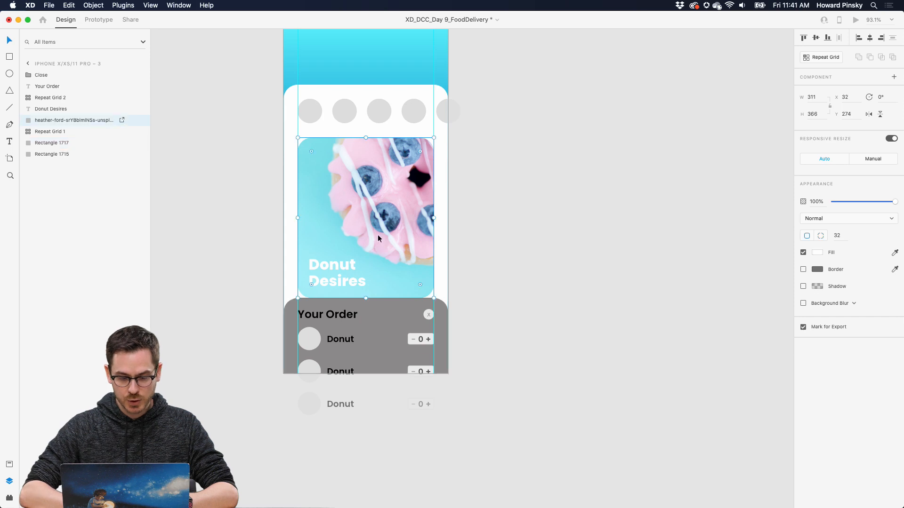
pyautogui.keyDown('shift'); pyautogui.click(340, 267); pyautogui.keyUp('shift')
pyautogui.press('super+g')
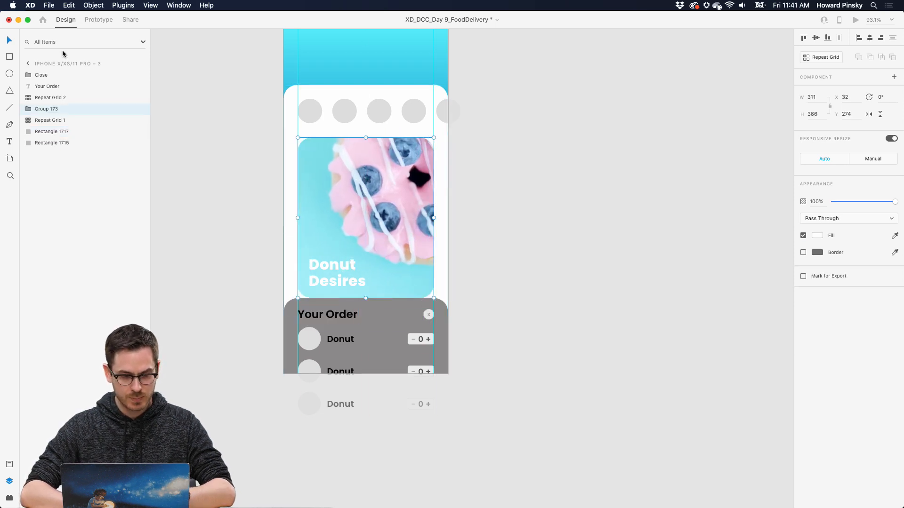
pyautogui.doubleClick(40, 109)
pyautogui.write('Header ')
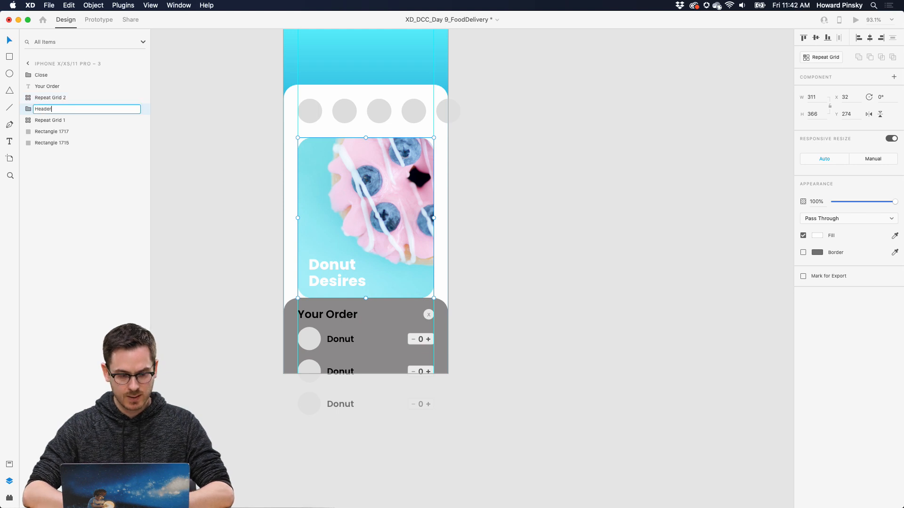
pyautogui.write('Image')
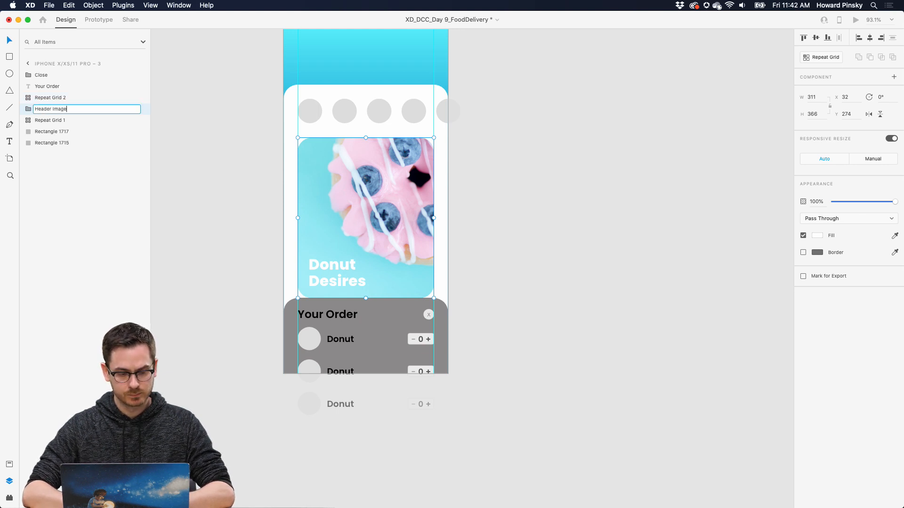
pyautogui.press('Return')
pyautogui.press('super+bracketleft')
pyautogui.press('super+bracketleft')
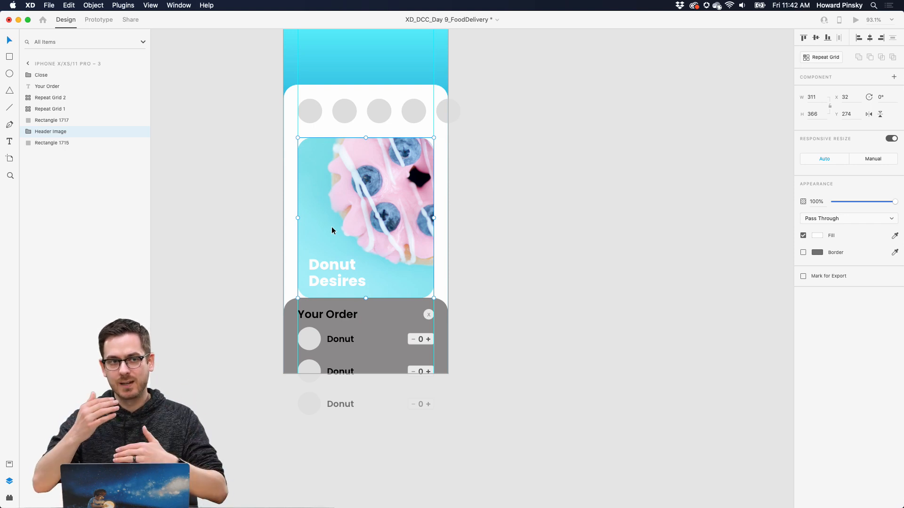
# Change the fill of the rounded panel behind "Your Order" to white.
pyautogui.click(290, 320)
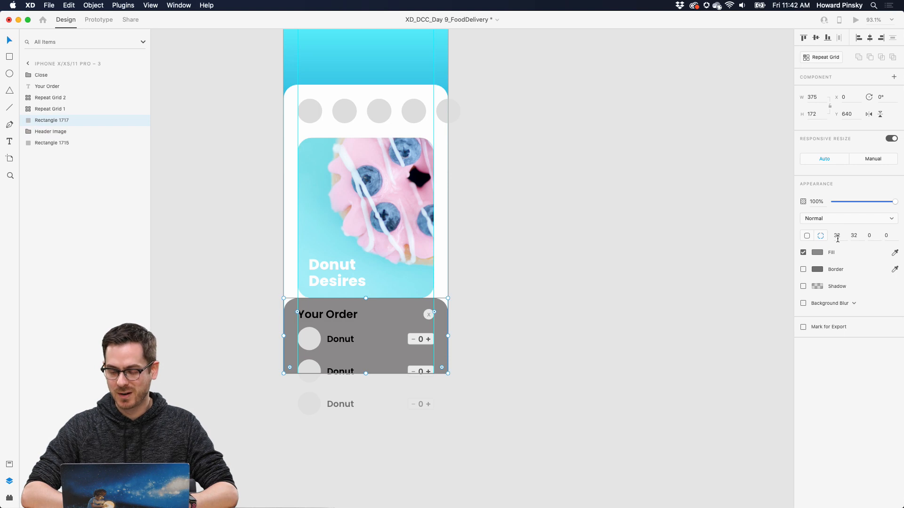
pyautogui.click(817, 252)
pyautogui.moveTo(728, 241); pyautogui.dragTo(665, 182)
pyautogui.click(815, 374)
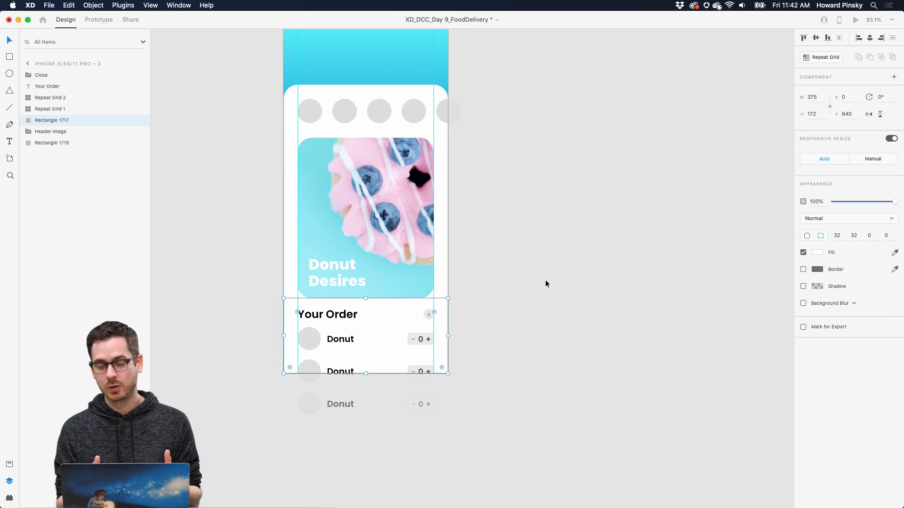
pyautogui.click(546, 281)
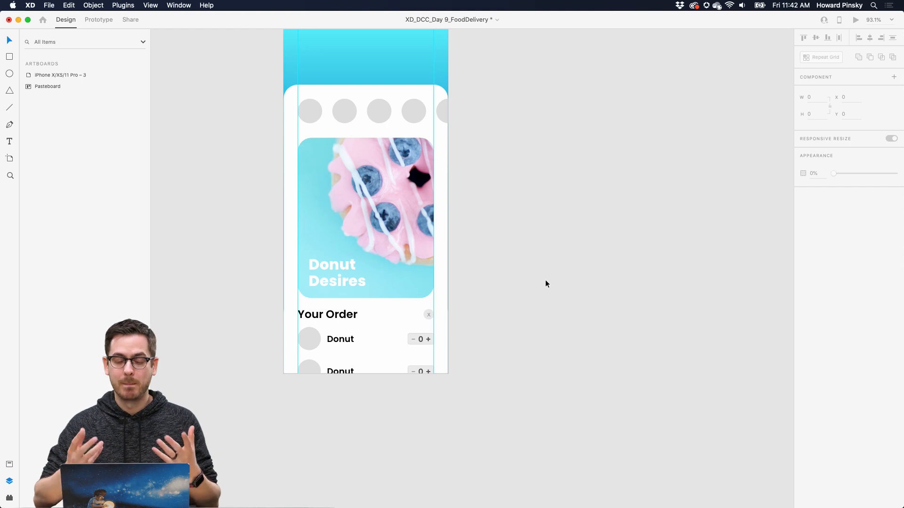
# Copy the donut image from inside the Header Image group and paste it in place above all other artboard layers.
pyautogui.click(370, 221)
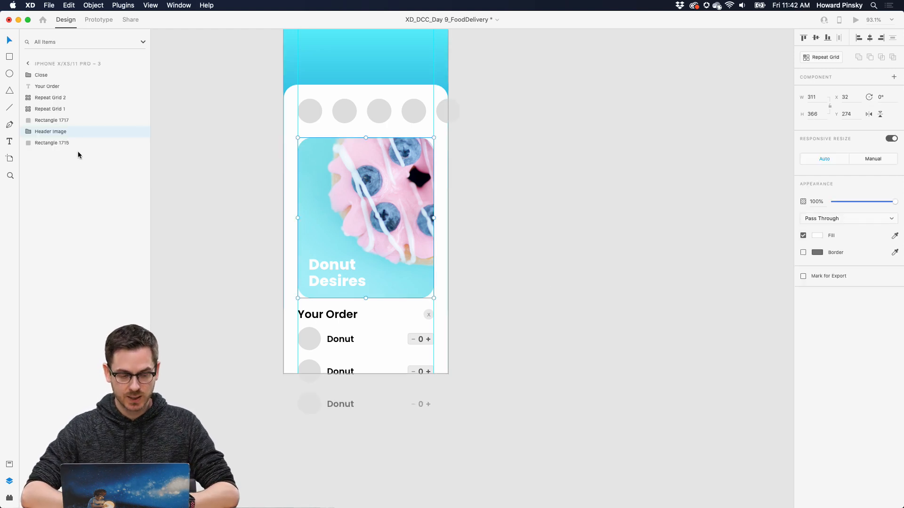
pyautogui.click(29, 132)
pyautogui.click(73, 154)
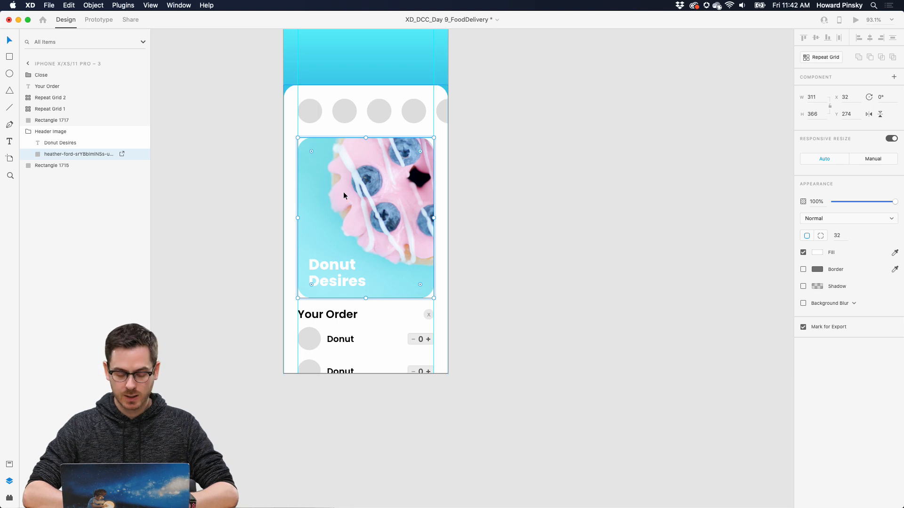
pyautogui.click(28, 132)
pyautogui.click(66, 79)
pyautogui.press('super+v')
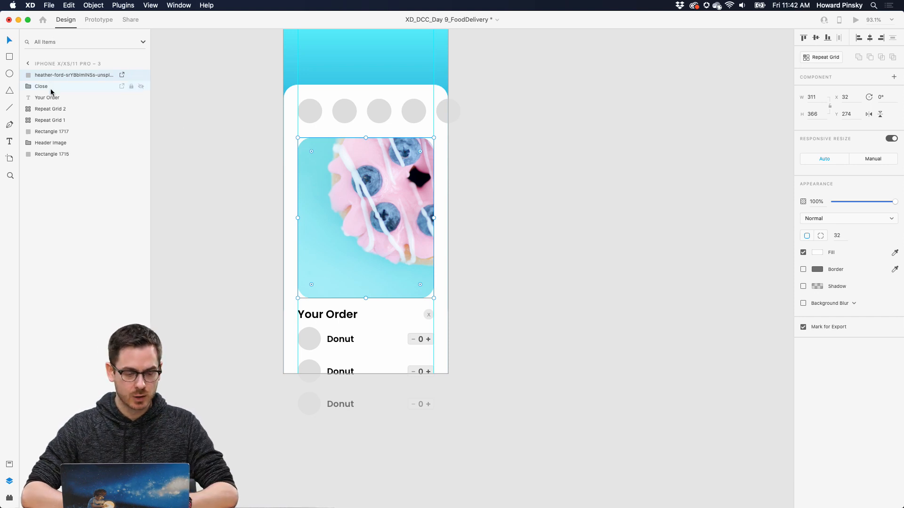
# Send the repeat grid of category circles behind the Header Image group and rename it "Categories".
pyautogui.click(55, 120)
pyautogui.press('super+bracketleft')
pyautogui.press('super+bracketleft')
pyautogui.doubleClick(49, 142)
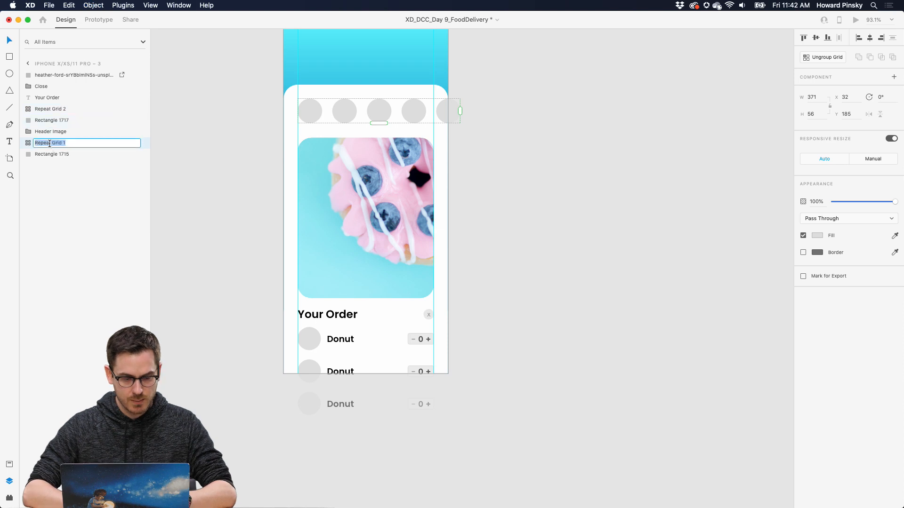
pyautogui.write('Categories')
pyautogui.press('Return')
# Rename the repeat grid of order rows "Donuts".
pyautogui.click(47, 111)
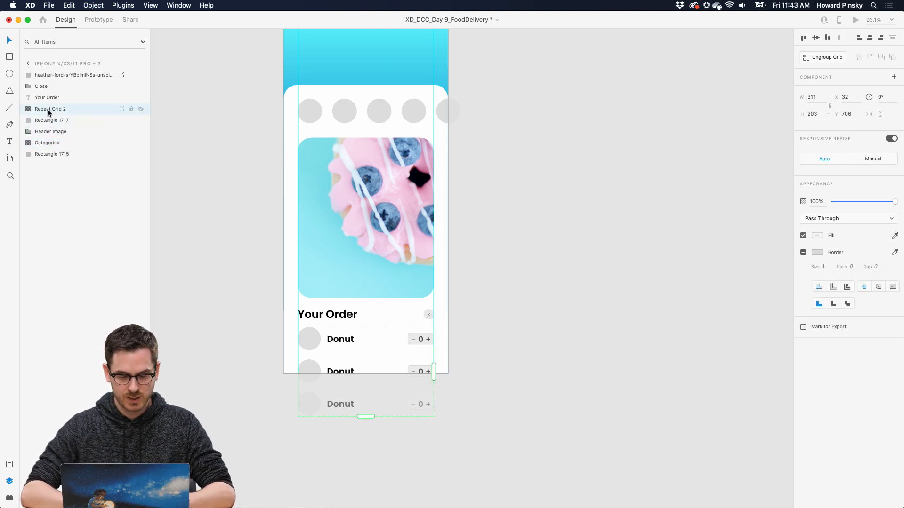
pyautogui.doubleClick(47, 110)
pyautogui.write('Donuts')
pyautogui.press('Return')
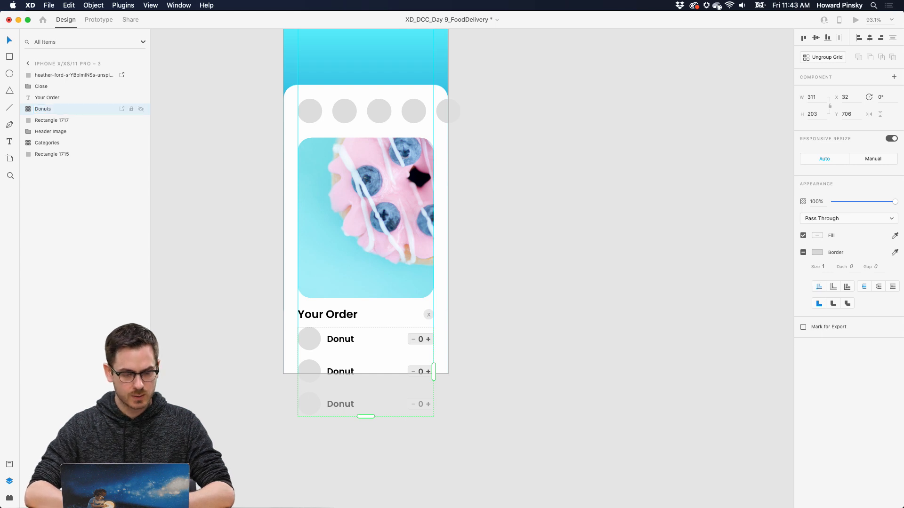
pyautogui.click(65, 75)
pyautogui.doubleClick(47, 77)
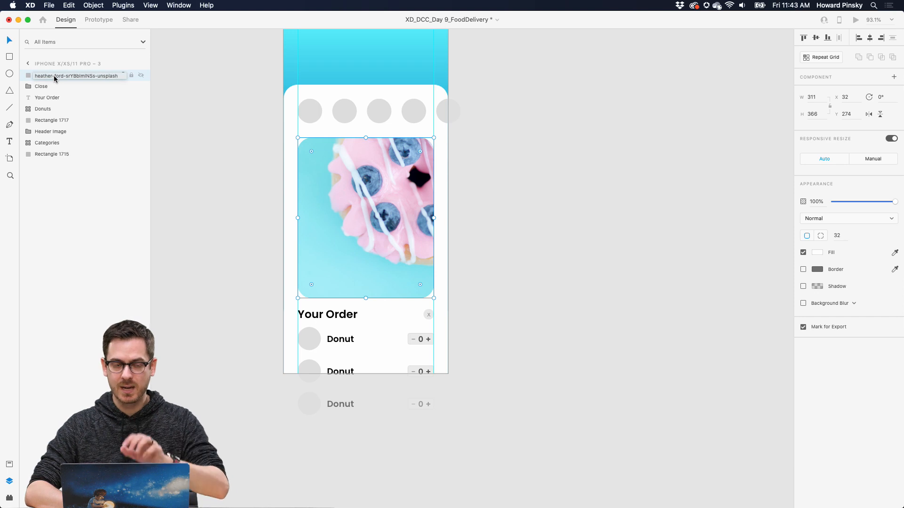
pyautogui.click(53, 132)
pyautogui.keyDown('shift'); pyautogui.click(54, 132); pyautogui.keyUp('shift')
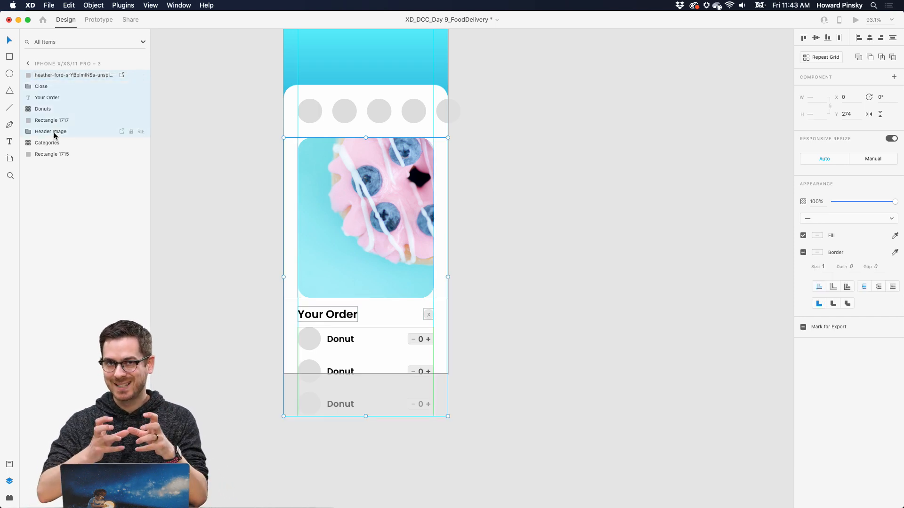
pyautogui.click(93, 5)
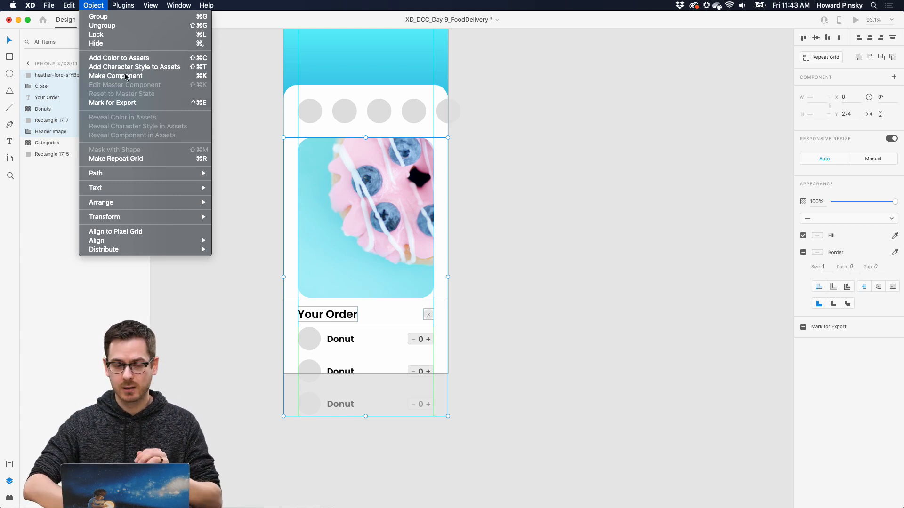
pyautogui.click(361, 194)
# Replace the pasted donut image's fill with a solid light red so it becomes a plain shape.
pyautogui.click(385, 186)
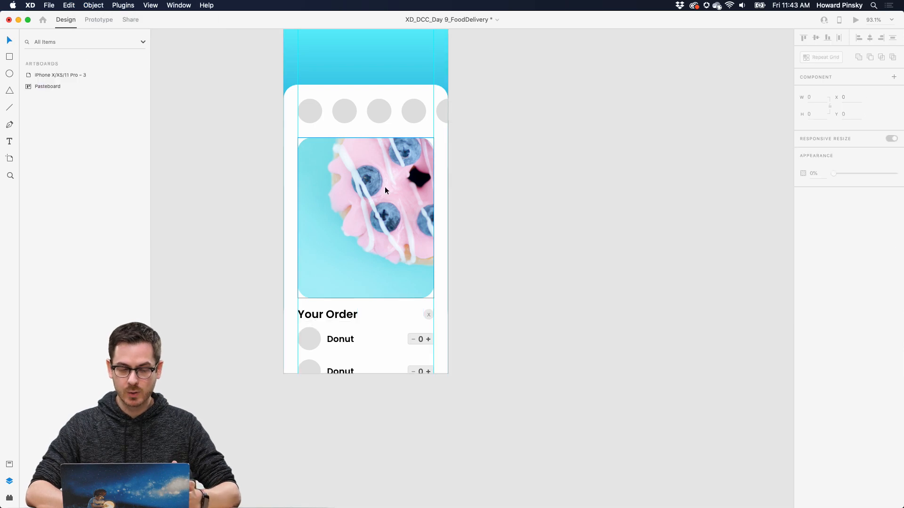
pyautogui.click(817, 254)
pyautogui.moveTo(738, 236); pyautogui.dragTo(730, 208)
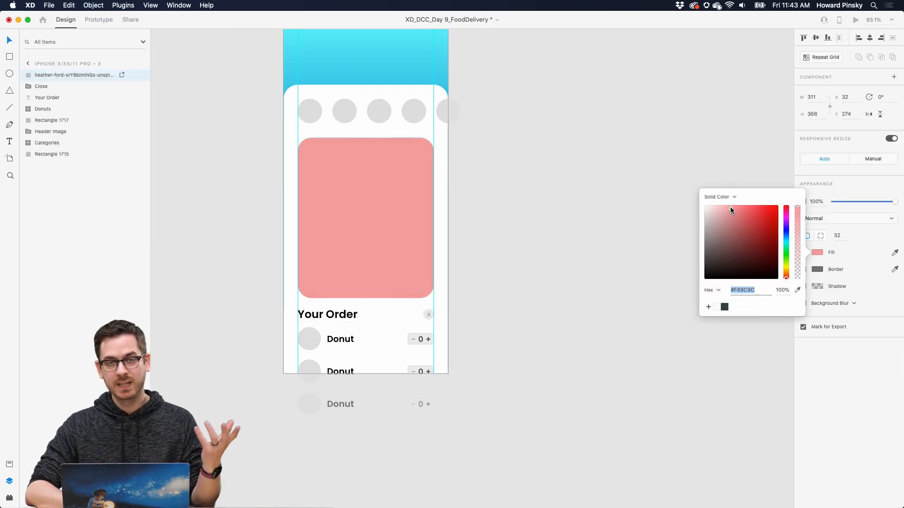
pyautogui.click(383, 236)
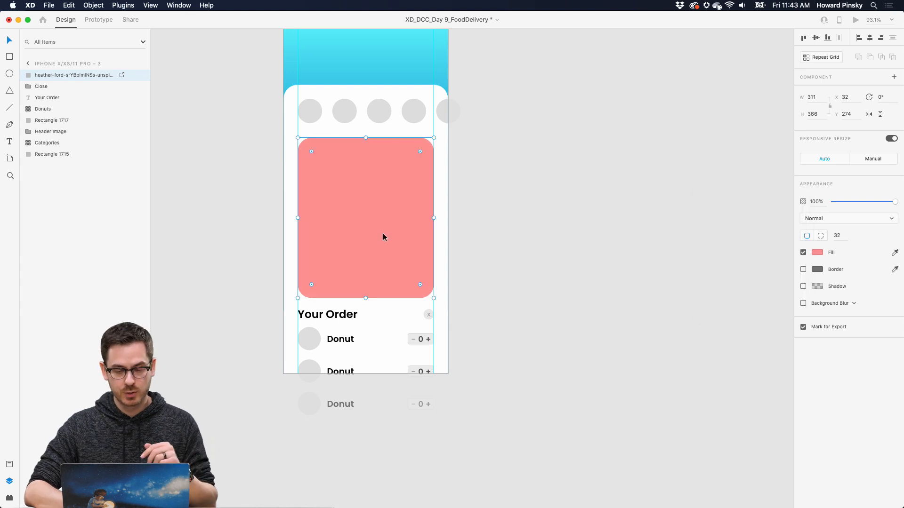
# Mask the order panel, its contents and the Header Image group with the light red rounded rectangle.
pyautogui.keyDown('shift'); pyautogui.click(71, 130); pyautogui.keyUp('shift')
pyautogui.click(100, 4)
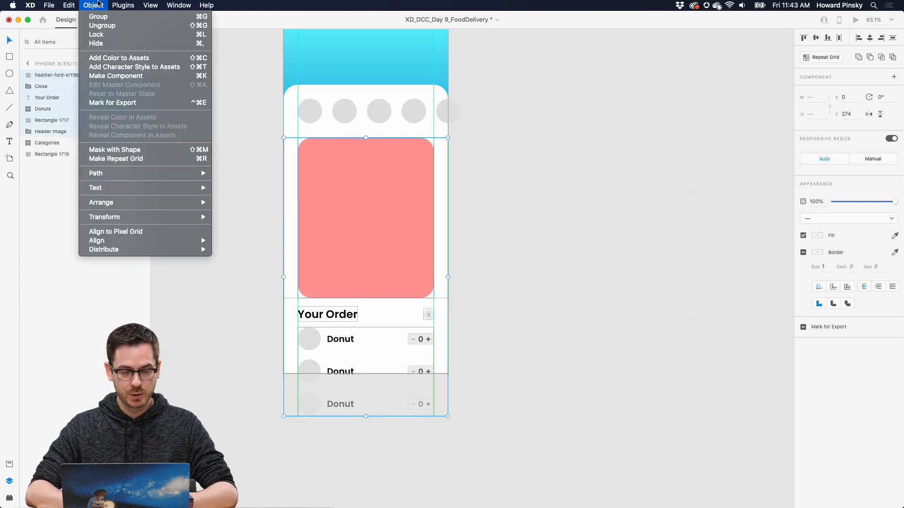
pyautogui.click(144, 151)
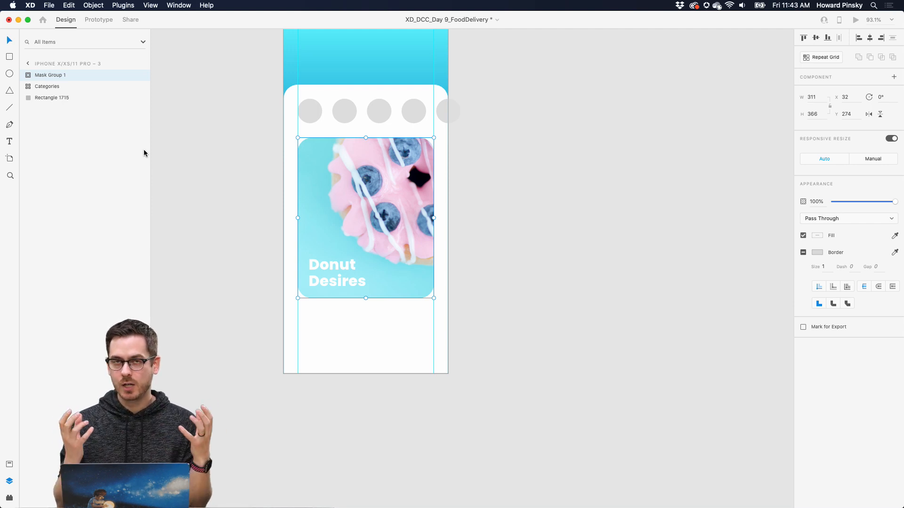
pyautogui.click(462, 209)
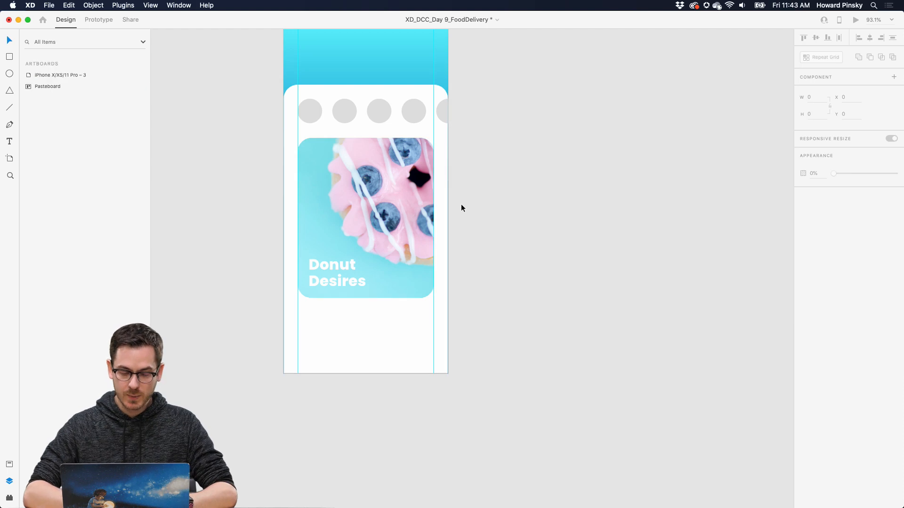
# Rename the new mask group "Featured Donuts".
pyautogui.scroll(2, 462, 208)
pyautogui.click(401, 235)
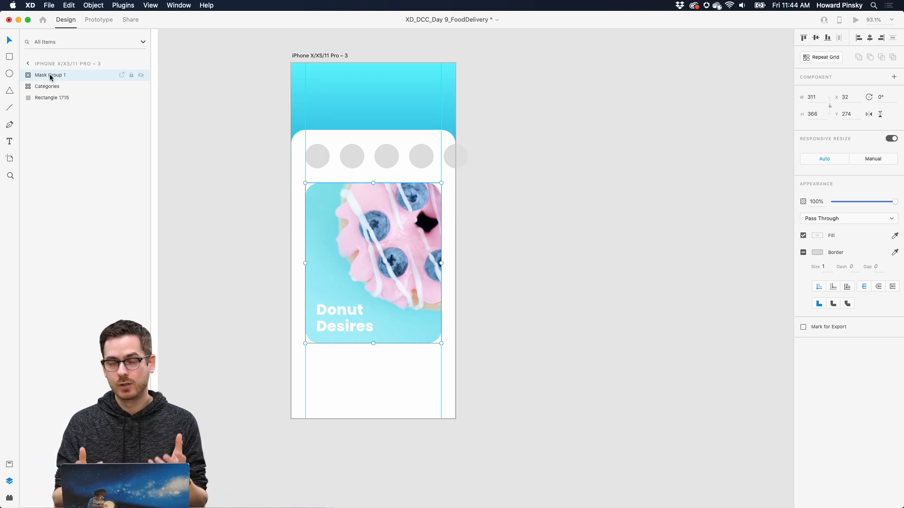
pyautogui.doubleClick(53, 75)
pyautogui.write('Donut Ca')
pyautogui.press('BackSpace')
pyautogui.press('BackSpace')
pyautogui.press('BackSpace')
pyautogui.press('BackSpace')
pyautogui.press('BackSpace')
pyautogui.press('BackSpace')
pyautogui.press('BackSpace')
pyautogui.press('BackSpace')
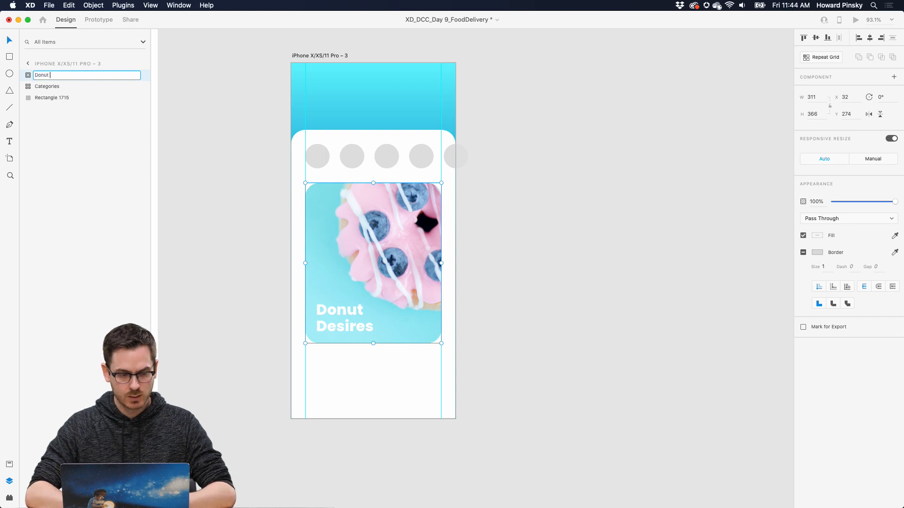
pyautogui.write('Featured Donuts')
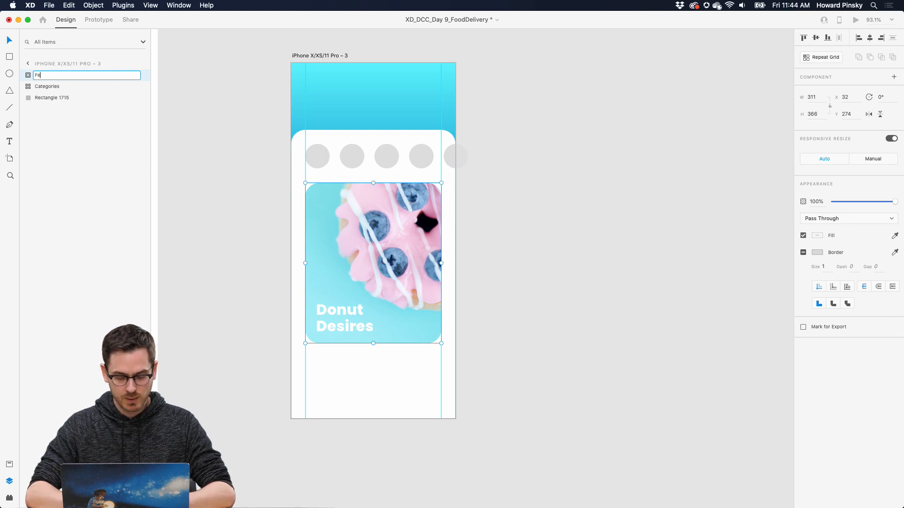
pyautogui.press('Return')
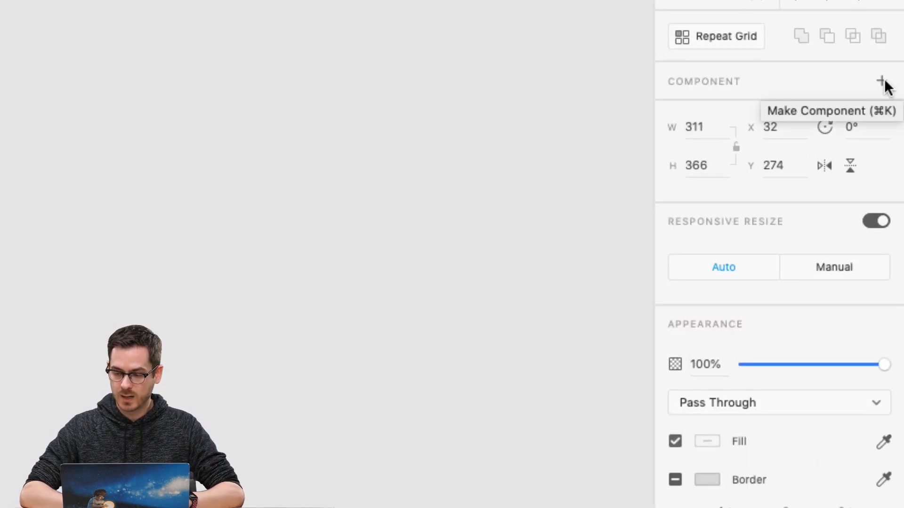
# Make the Featured Donuts mask group a component and add a new state named "Expanded".
pyautogui.click(882, 81)
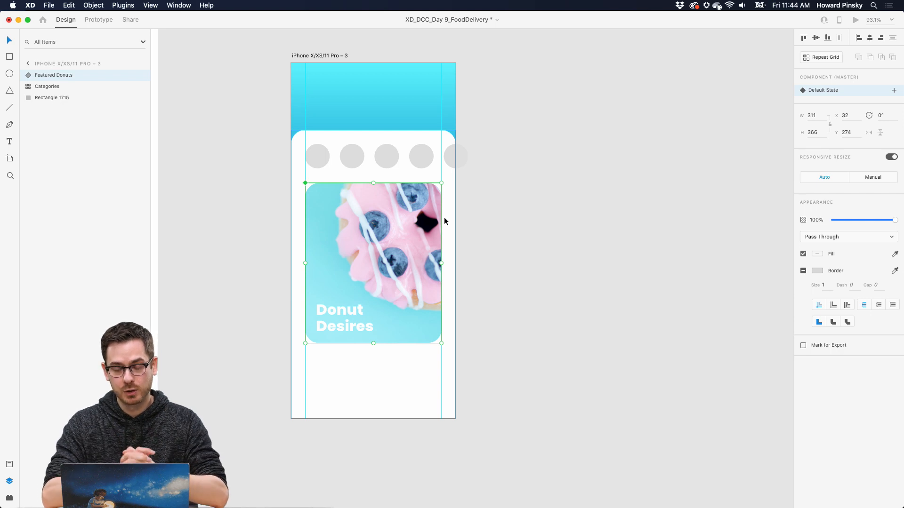
pyautogui.click(894, 90)
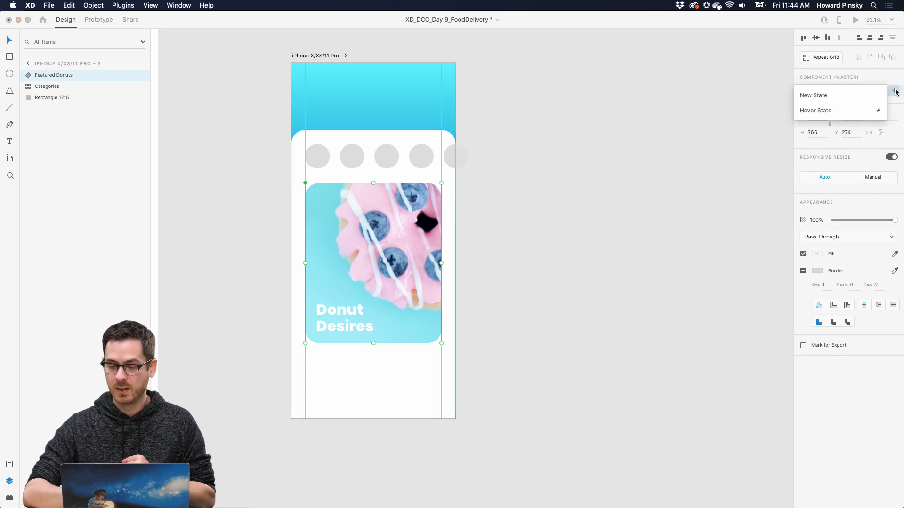
pyautogui.click(868, 95)
pyautogui.write('Expanded')
pyautogui.press('Return')
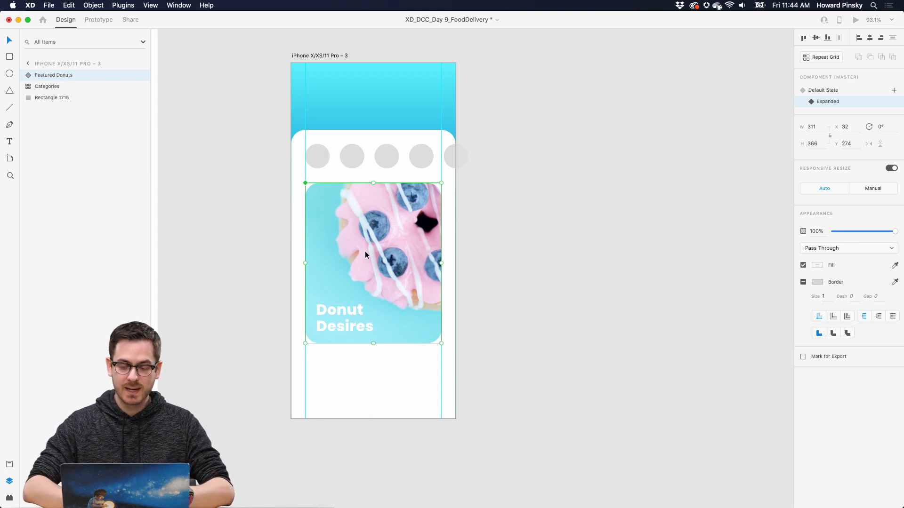
pyautogui.moveTo(365, 253)
pyautogui.mouseDown()
pyautogui.moveTo(351, 254)
pyautogui.moveTo(374, 257)
pyautogui.mouseUp()
pyautogui.press('super+z')
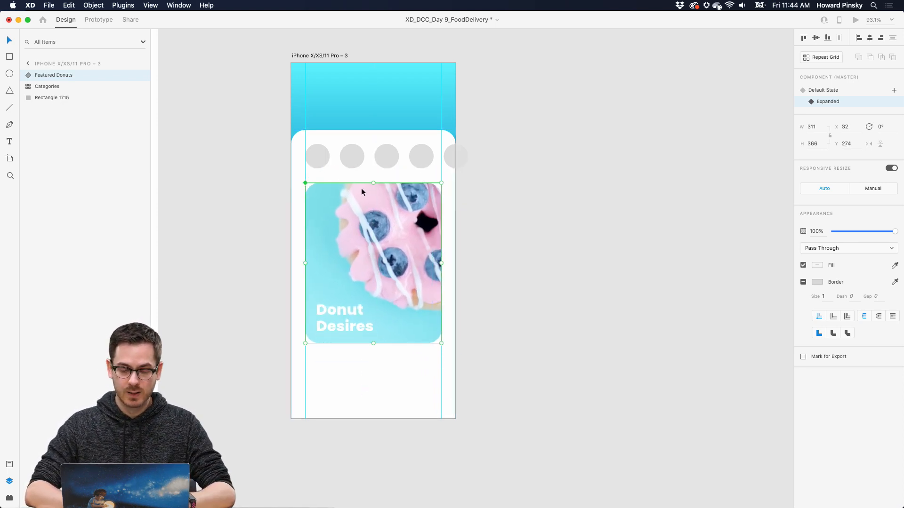
pyautogui.moveTo(373, 184)
pyautogui.mouseDown()
pyautogui.moveTo(374, 95)
pyautogui.moveTo(374, 242)
pyautogui.moveTo(374, 91)
pyautogui.moveTo(373, 184)
pyautogui.mouseUp()
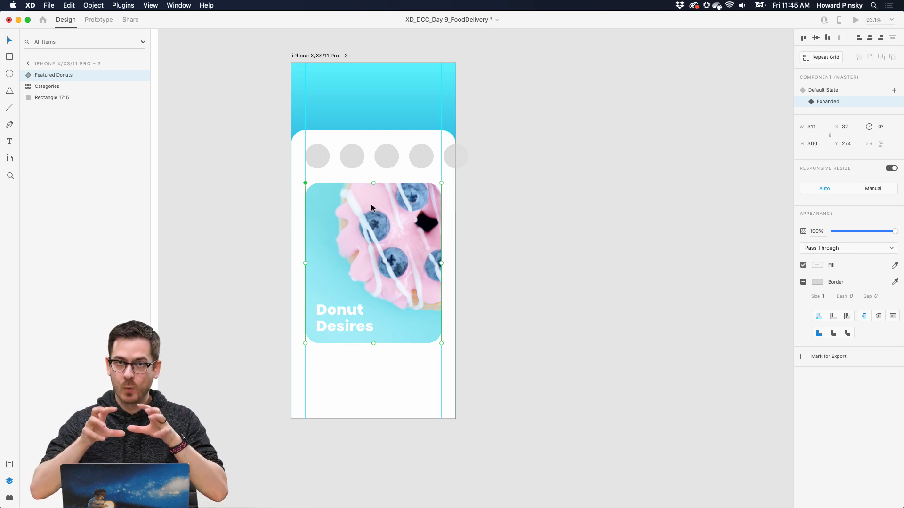
# In the Expanded state, resize the Featured Donuts mask rectangle to cover the artboard at 375 × 812 with a corner radius of 0.
pyautogui.doubleClick(371, 239)
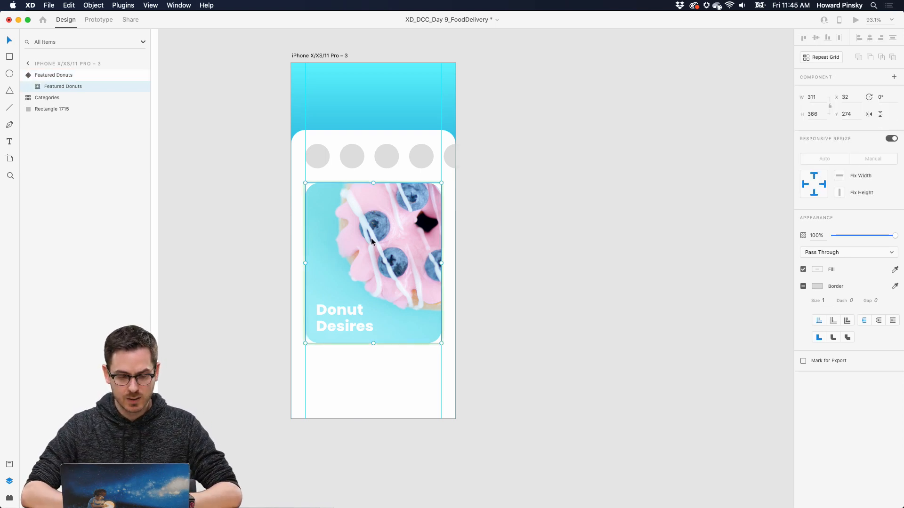
pyautogui.click(37, 87)
pyautogui.click(78, 100)
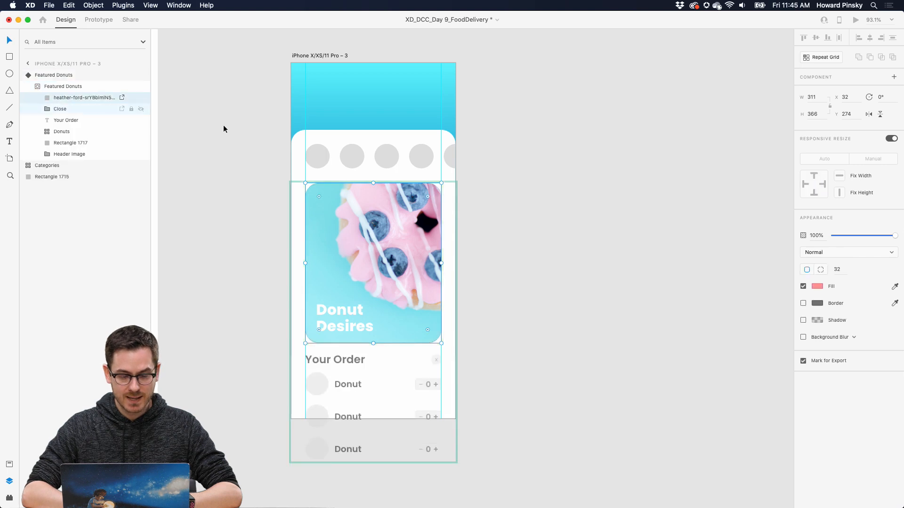
pyautogui.moveTo(373, 182); pyautogui.dragTo(371, 63)
pyautogui.moveTo(442, 202); pyautogui.dragTo(455, 200)
pyautogui.moveTo(375, 344); pyautogui.dragTo(375, 418)
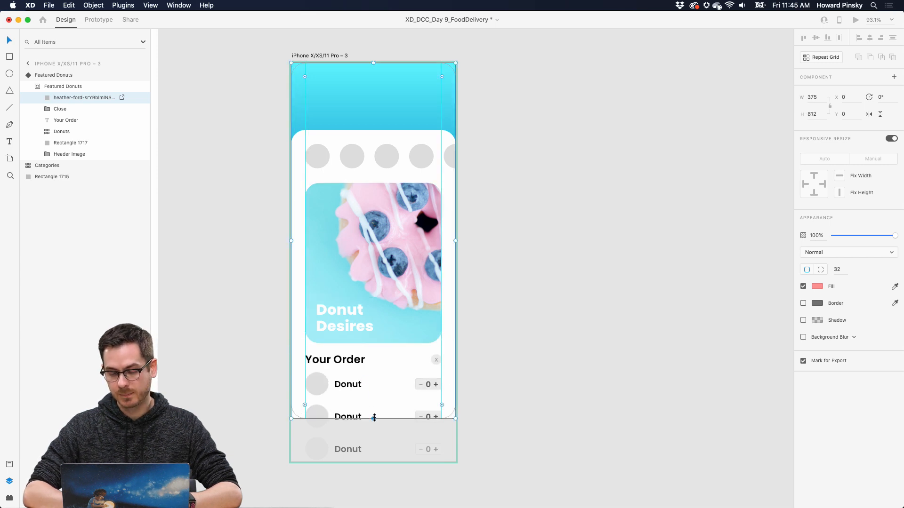
pyautogui.moveTo(442, 405); pyautogui.dragTo(467, 427)
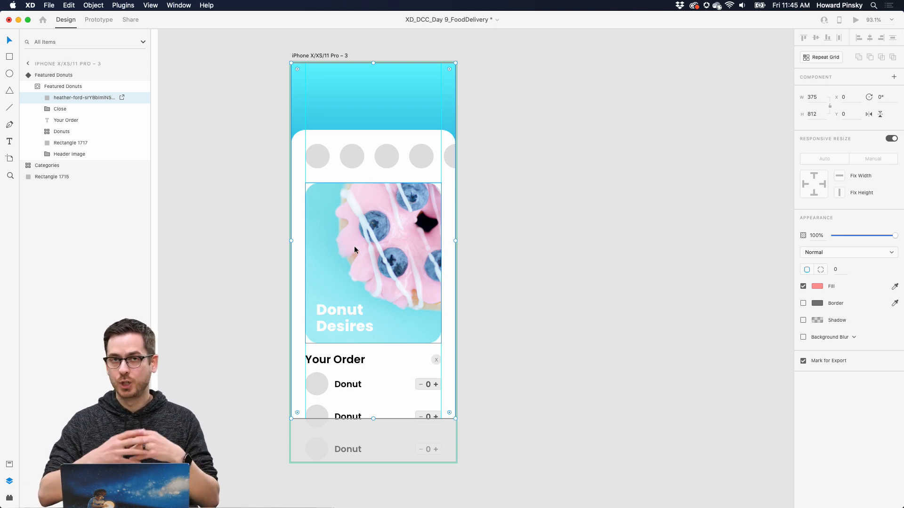
# Move the Header Image group to the artboard's top edge and resize it to full width, about 375 × 301.
pyautogui.click(380, 240)
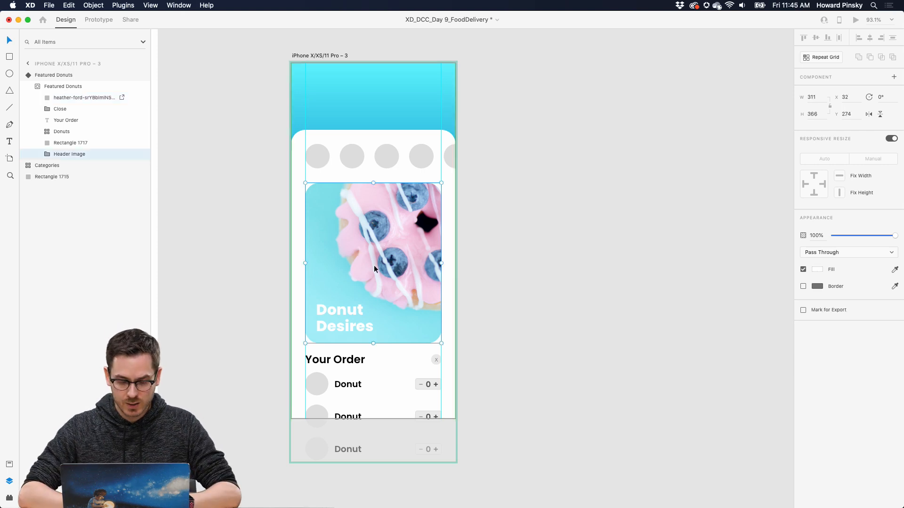
pyautogui.moveTo(374, 265); pyautogui.dragTo(377, 145)
pyautogui.moveTo(441, 143); pyautogui.dragTo(456, 142)
pyautogui.moveTo(374, 222); pyautogui.dragTo(373, 194)
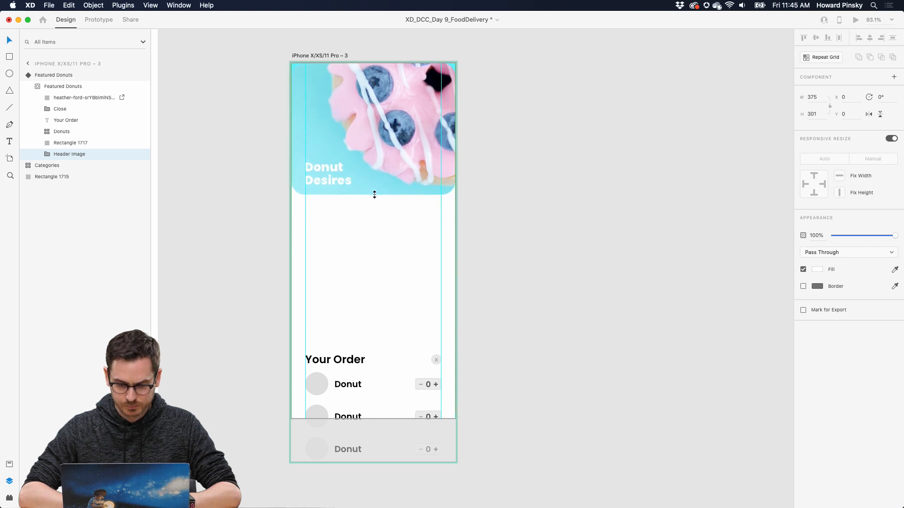
# Nudge the "Donut Desires" title up slightly and move the white order panel up over the header image, to about Y 246.
pyautogui.doubleClick(335, 168)
pyautogui.moveTo(335, 168); pyautogui.dragTo(332, 154)
pyautogui.click(368, 344)
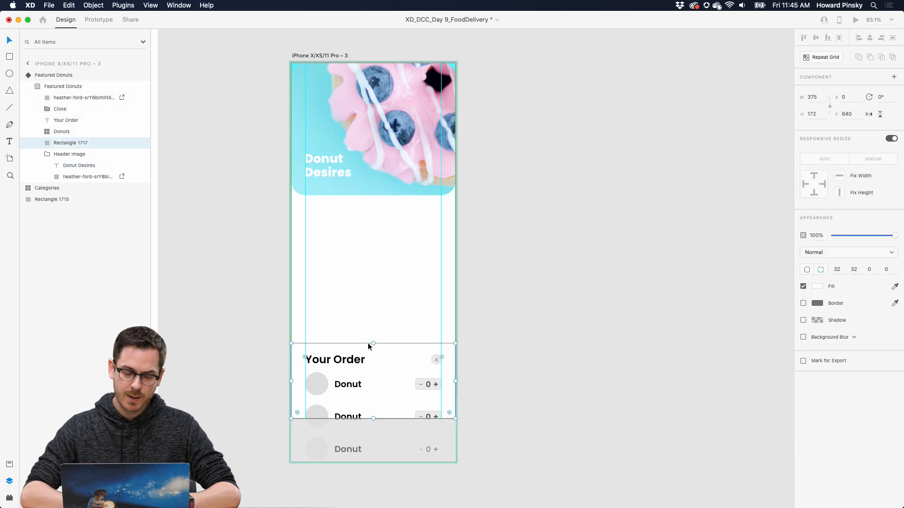
pyautogui.moveTo(349, 347); pyautogui.dragTo(342, 174)
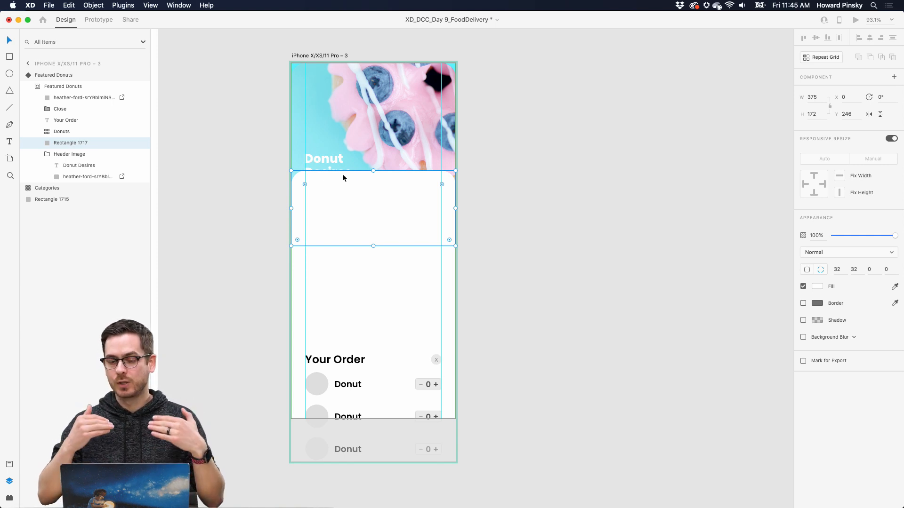
# Shift the donut picture to the right within its header frame and raise the "Donut Desires" title clear of the order panel.
pyautogui.moveTo(328, 158)
pyautogui.mouseDown()
pyautogui.moveTo(327, 141)
pyautogui.moveTo(326, 153)
pyautogui.mouseUp()
pyautogui.press('super+z')
pyautogui.doubleClick(327, 163)
pyautogui.doubleClick(389, 120)
pyautogui.moveTo(388, 120); pyautogui.dragTo(415, 119)
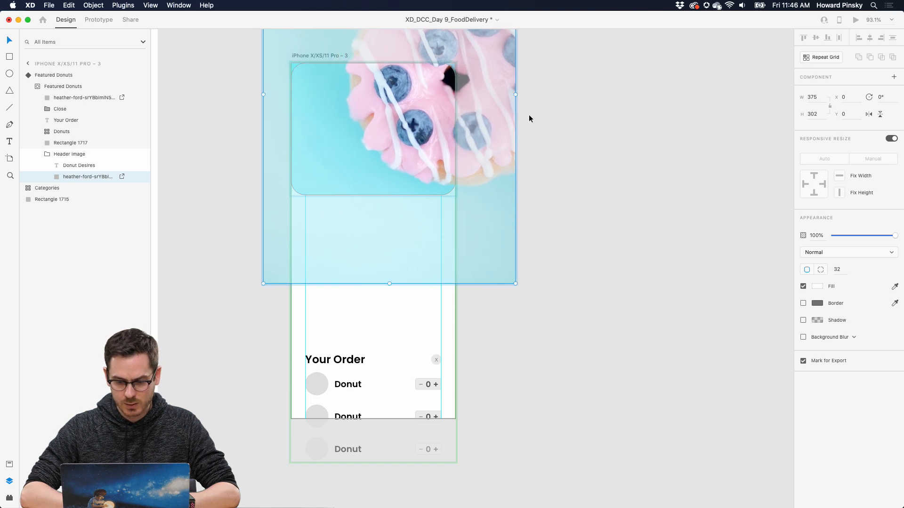
pyautogui.press('Escape')
pyautogui.click(326, 149)
pyautogui.moveTo(325, 148); pyautogui.dragTo(323, 143)
pyautogui.press('super+z')
# Move the "Your Order" heading, the Donuts repeat grid and the Close button up onto the raised white panel.
pyautogui.doubleClick(339, 359)
pyautogui.click(339, 360)
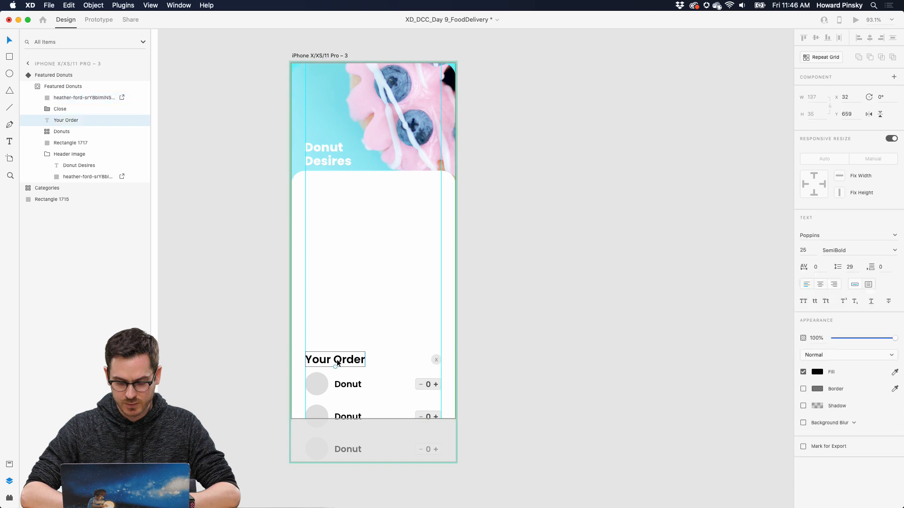
pyautogui.moveTo(331, 362); pyautogui.dragTo(333, 192)
pyautogui.moveTo(324, 382); pyautogui.dragTo(323, 230)
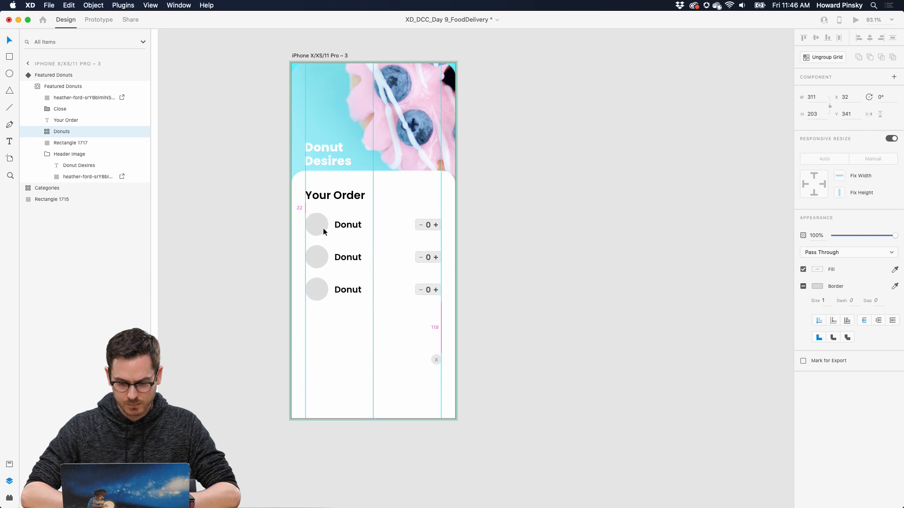
pyautogui.moveTo(433, 363); pyautogui.dragTo(427, 196)
# Select the Featured Donuts component and compare its Default State with its Expanded state.
pyautogui.click(533, 242)
pyautogui.click(389, 254)
pyautogui.click(563, 208)
pyautogui.click(363, 162)
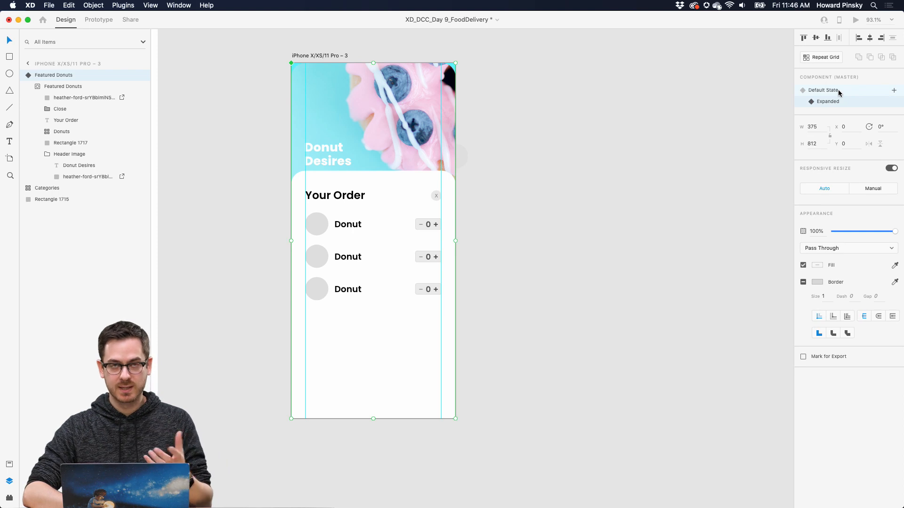
pyautogui.click(838, 91)
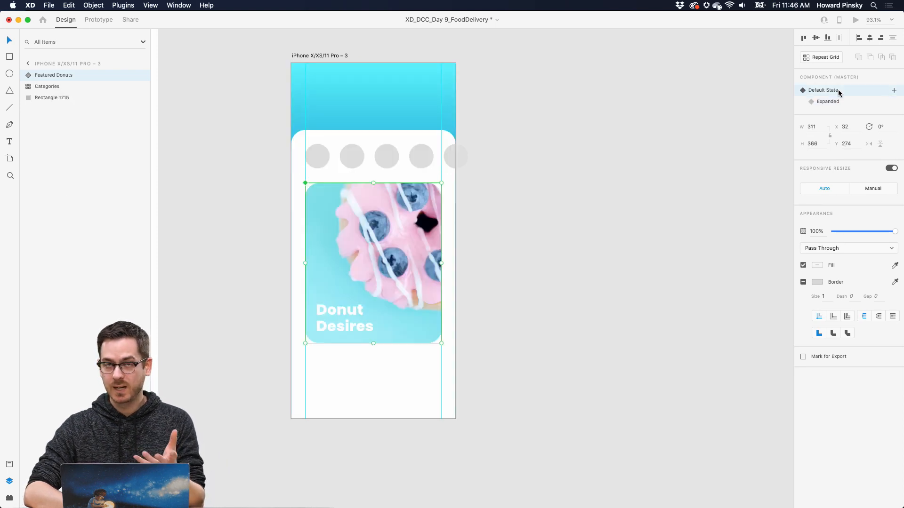
pyautogui.click(840, 102)
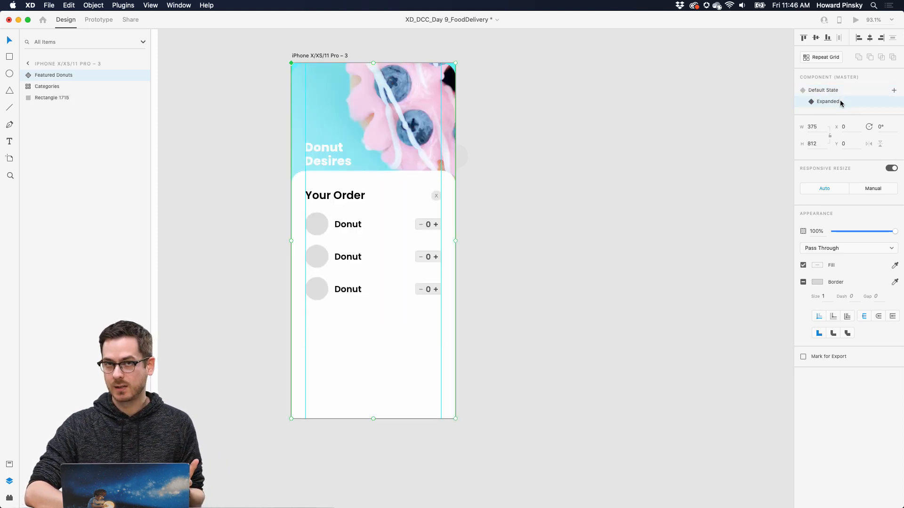
pyautogui.click(838, 90)
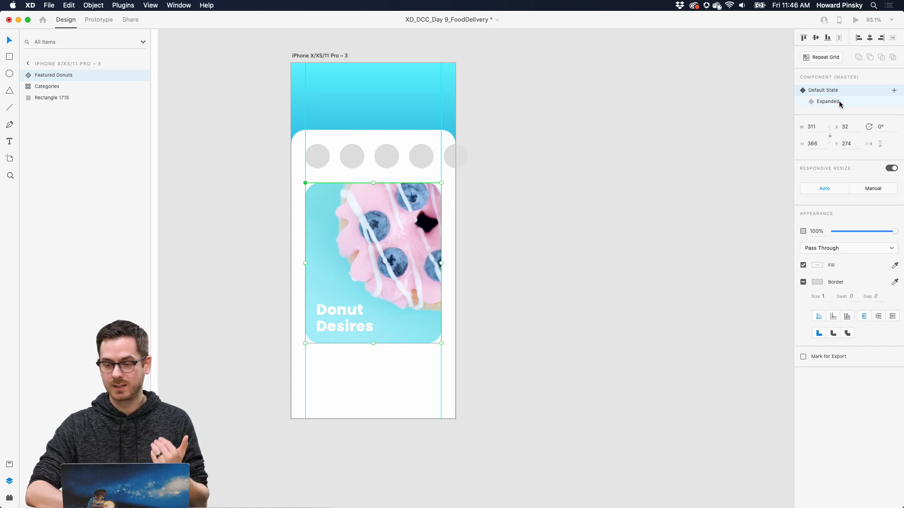
pyautogui.click(838, 101)
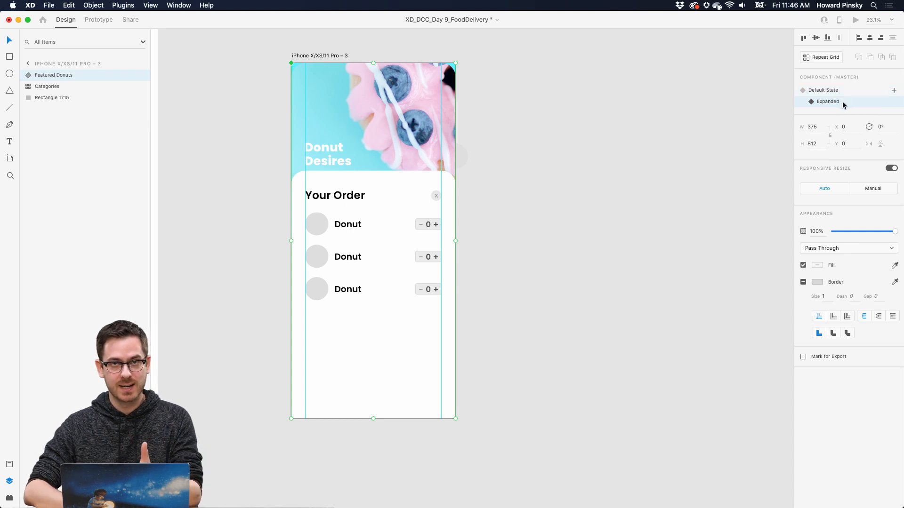
# In prototype mode, add a Tap interaction to the Featured Donuts component's Default State.
pyautogui.click(844, 89)
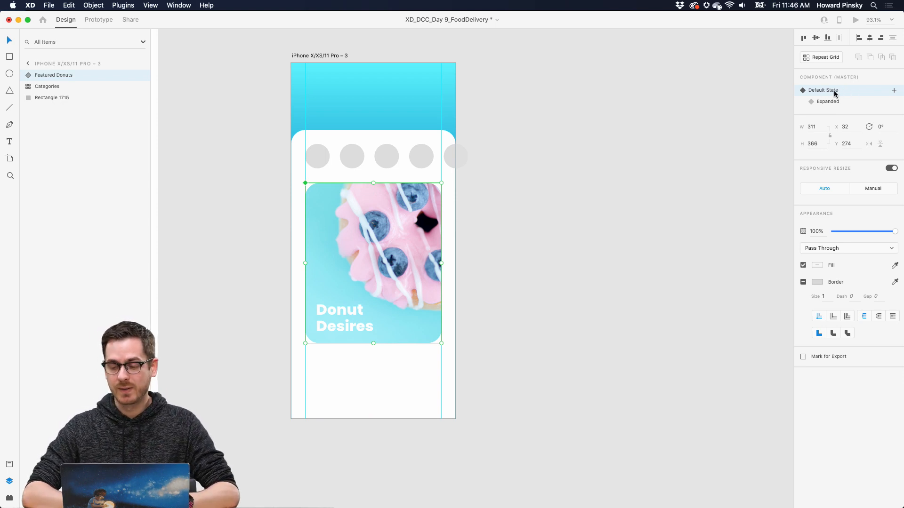
pyautogui.click(96, 21)
pyautogui.moveTo(443, 266)
pyautogui.mouseDown()
pyautogui.moveTo(547, 221)
pyautogui.moveTo(446, 269)
pyautogui.mouseUp()
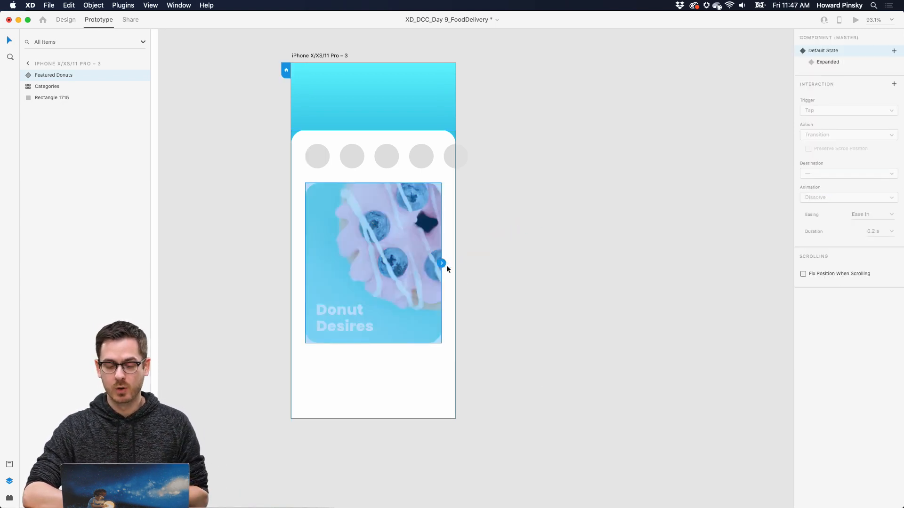
pyautogui.click(442, 262)
pyautogui.scroll(1, 442, 261)
pyautogui.scroll(3, 441, 265)
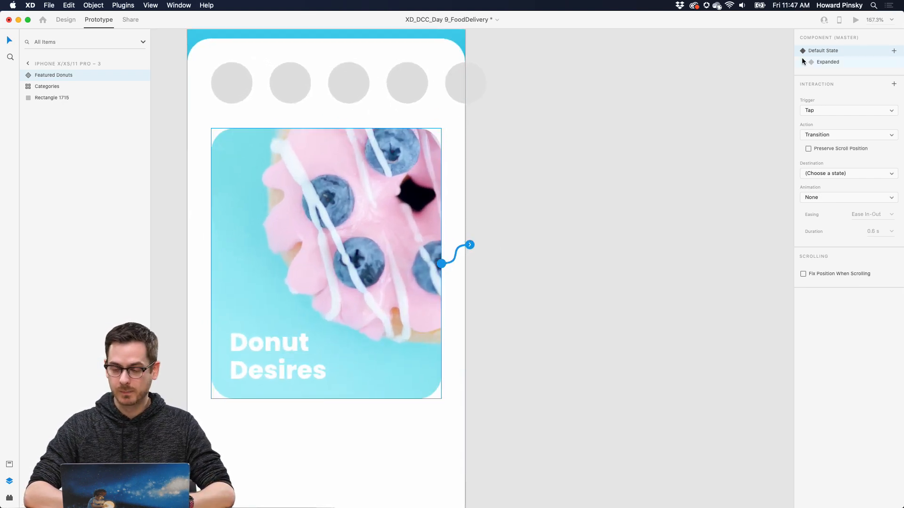
pyautogui.click(883, 110)
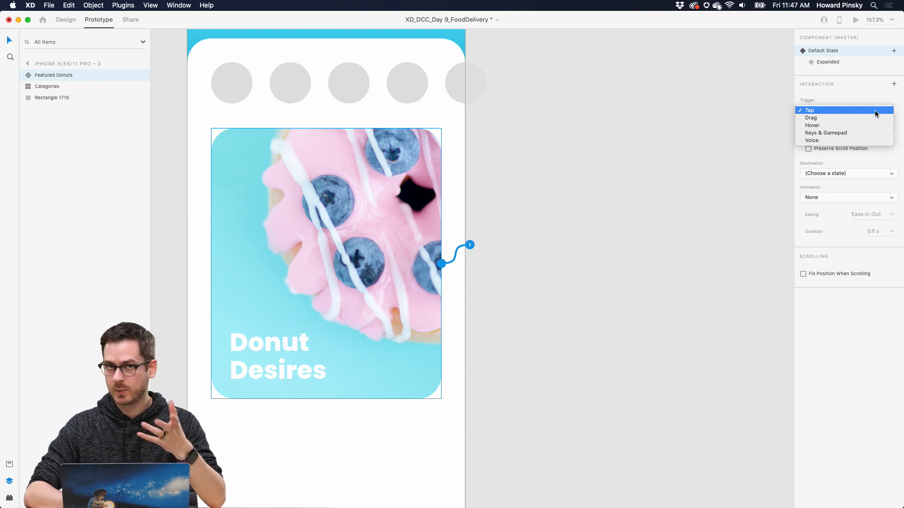
pyautogui.click(874, 110)
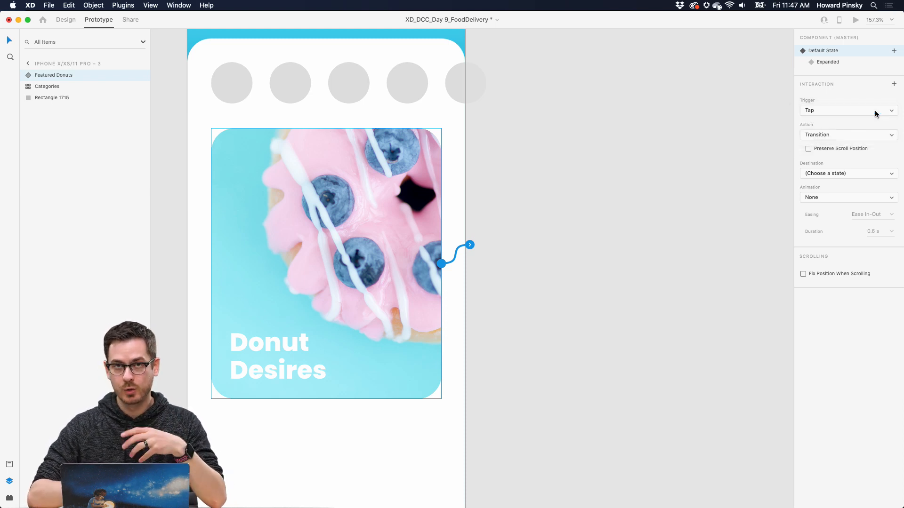
# Set the interaction to Auto-Animate to the Expanded state with Ease In-Out easing and a 0.6 s duration.
pyautogui.click(838, 135)
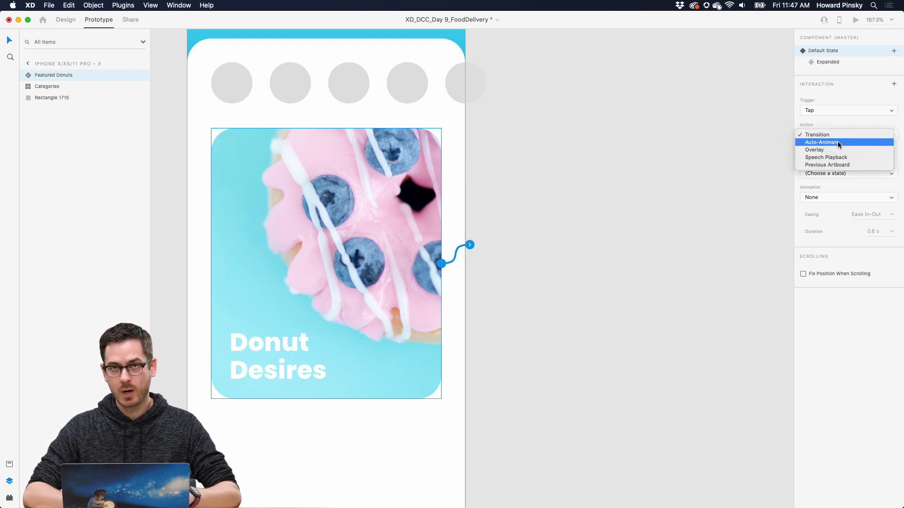
pyautogui.click(838, 141)
pyautogui.click(840, 159)
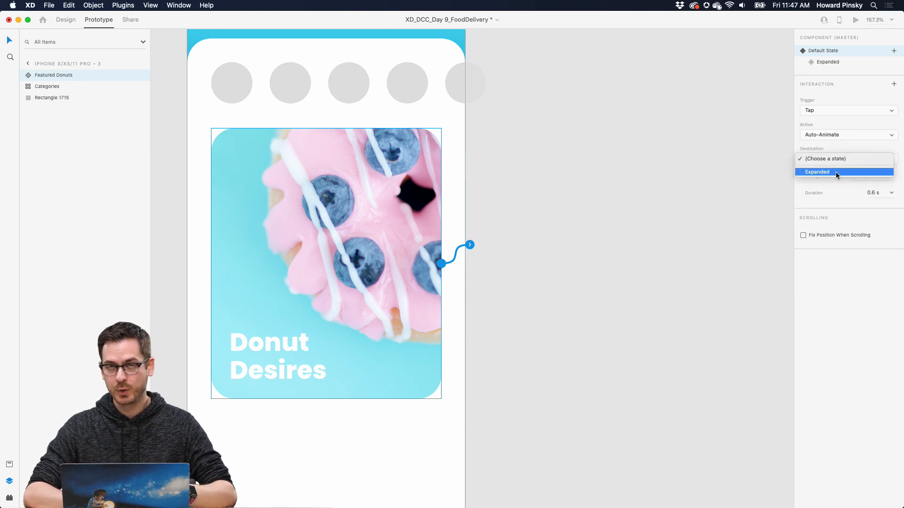
pyautogui.click(836, 172)
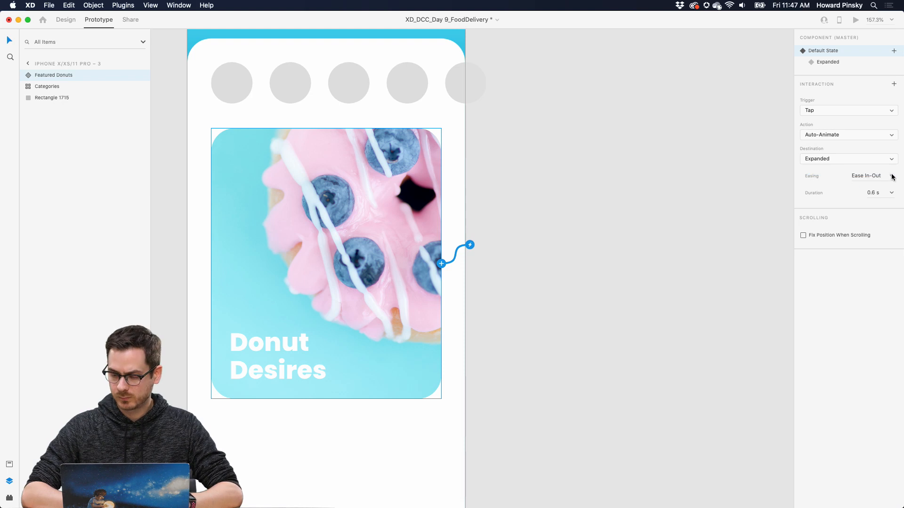
pyautogui.click(891, 177)
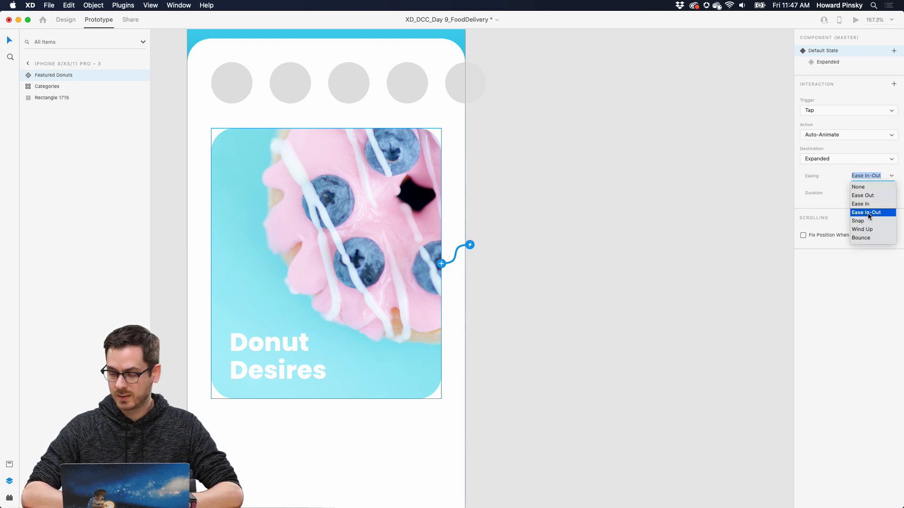
pyautogui.click(869, 214)
pyautogui.click(892, 193)
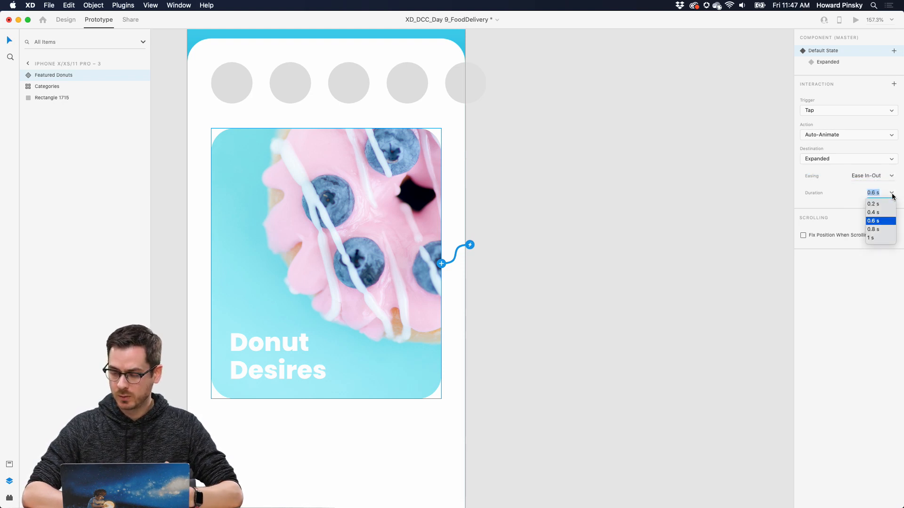
pyautogui.click(875, 221)
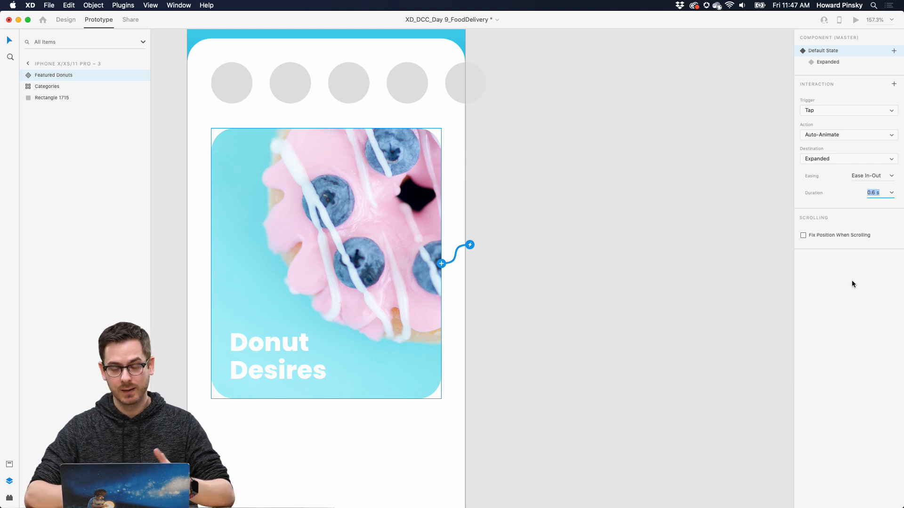
# In the Expanded state, add a Tap interaction to the Close button that auto-animates to the Default State.
pyautogui.click(845, 61)
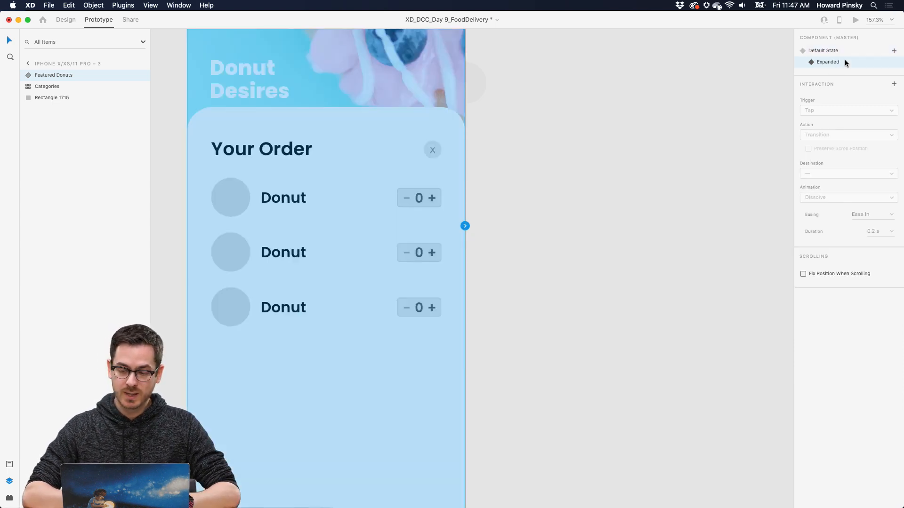
pyautogui.doubleClick(433, 151)
pyautogui.click(433, 153)
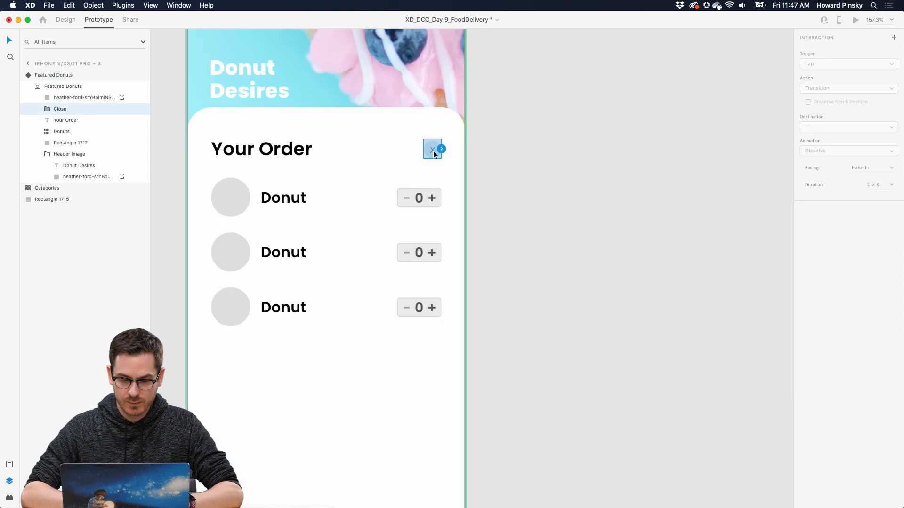
pyautogui.click(442, 150)
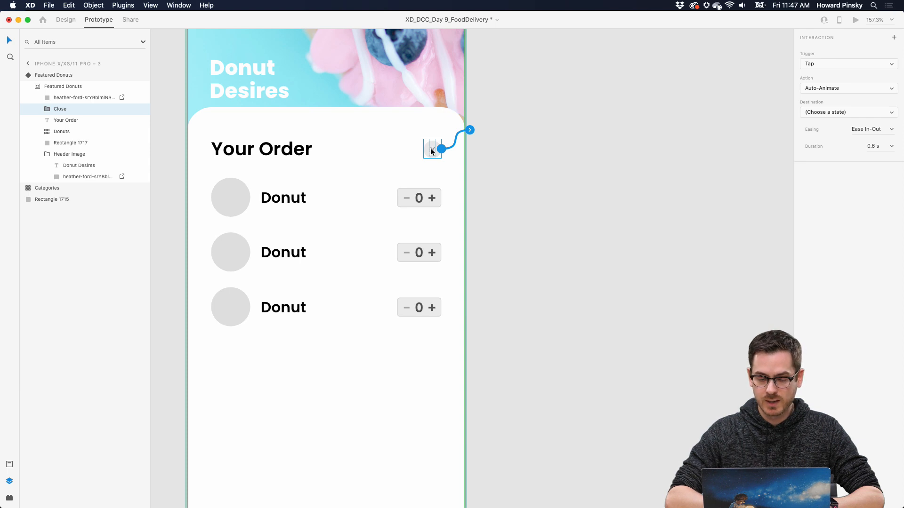
pyautogui.click(840, 113)
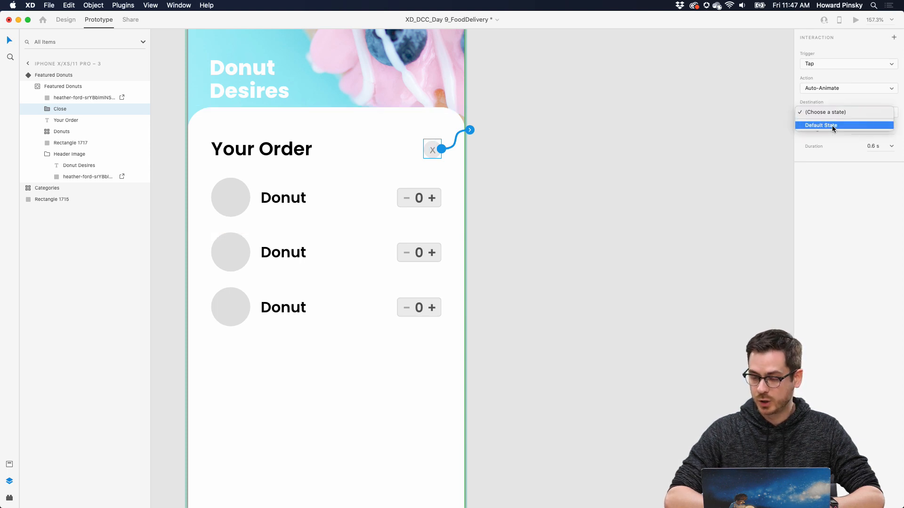
pyautogui.click(836, 124)
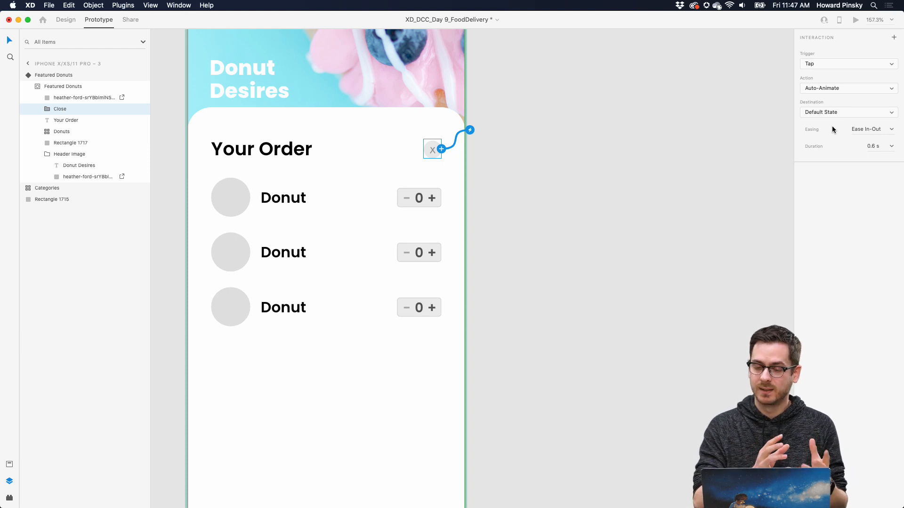
# Return to design mode and set the Featured Donuts component back to its Default State.
pyautogui.click(63, 21)
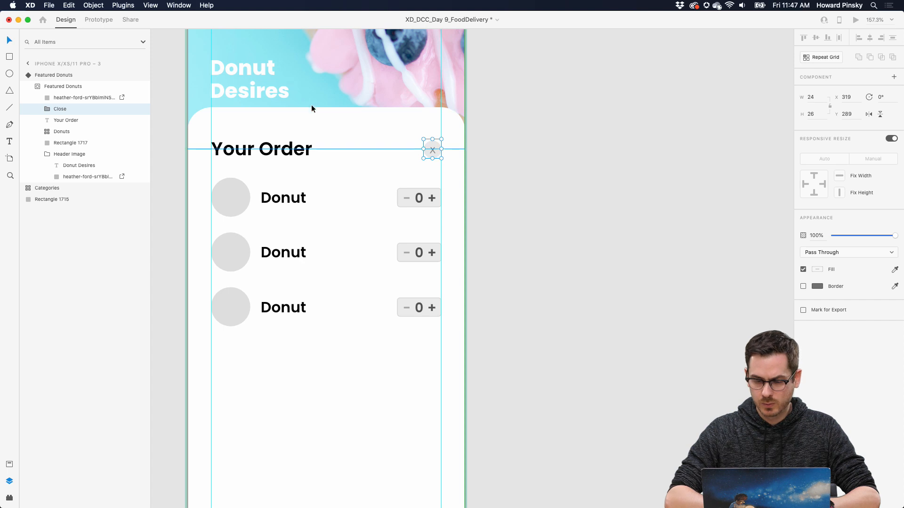
pyautogui.click(385, 95)
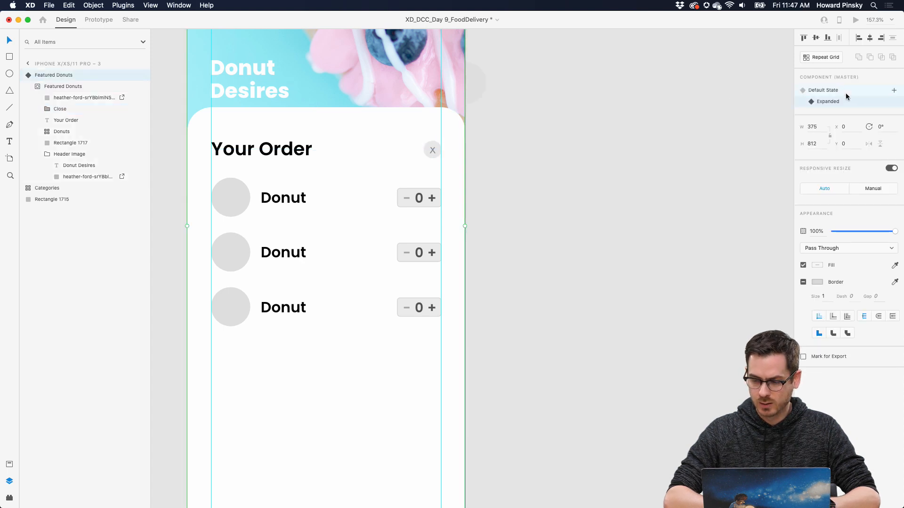
pyautogui.click(846, 92)
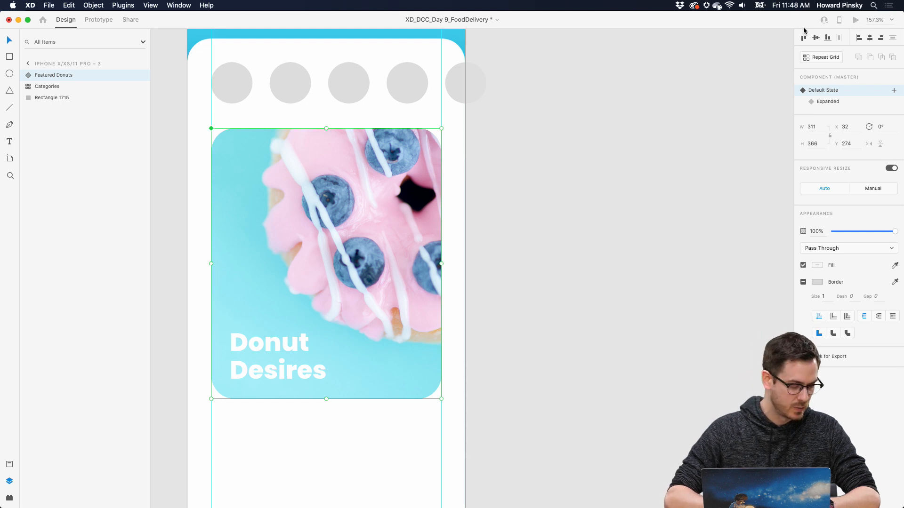
# Preview the prototype beside the artboard, expanding the donut card to the order view and closing it again.
pyautogui.press('super+Return')
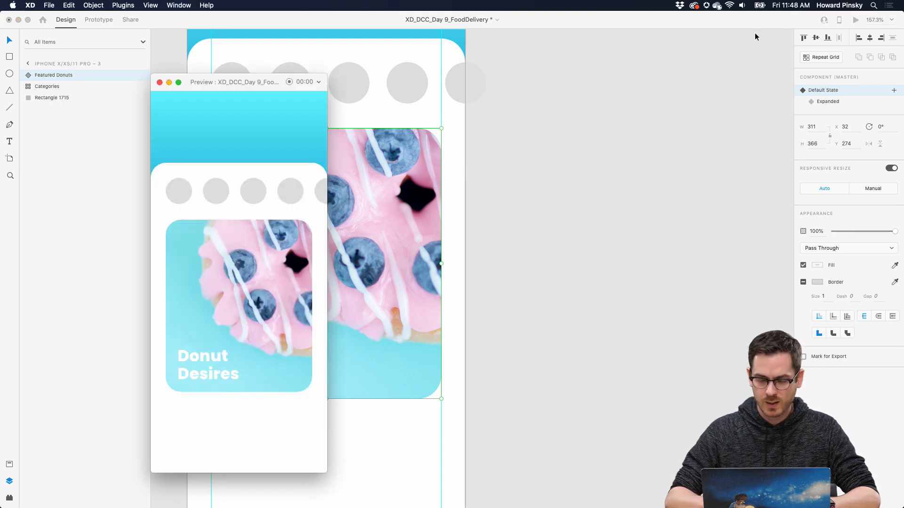
pyautogui.moveTo(262, 83); pyautogui.dragTo(600, 58)
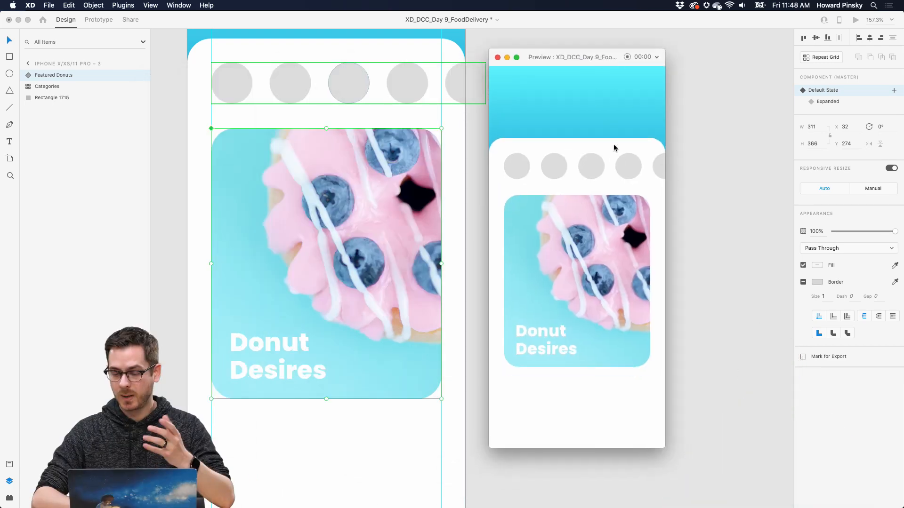
pyautogui.click(613, 262)
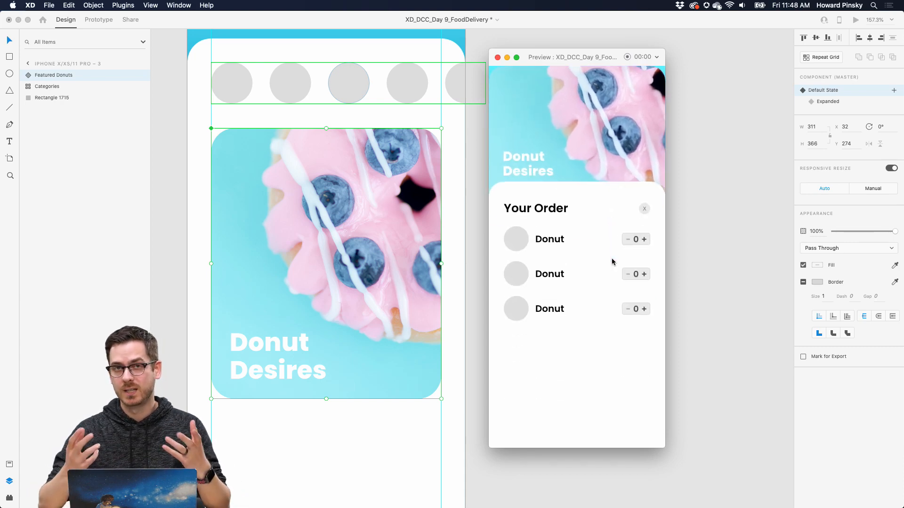
pyautogui.click(645, 208)
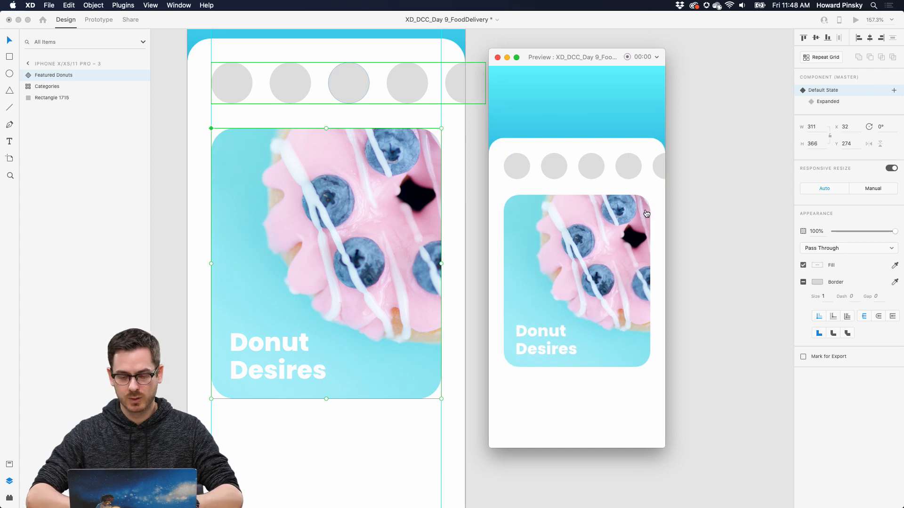
# In the component's Expanded state, enlarge the Donut Desires title to size 36 and place it at X 32, Y 141.
pyautogui.click(343, 205)
pyautogui.hscroll(-1, 343, 205)
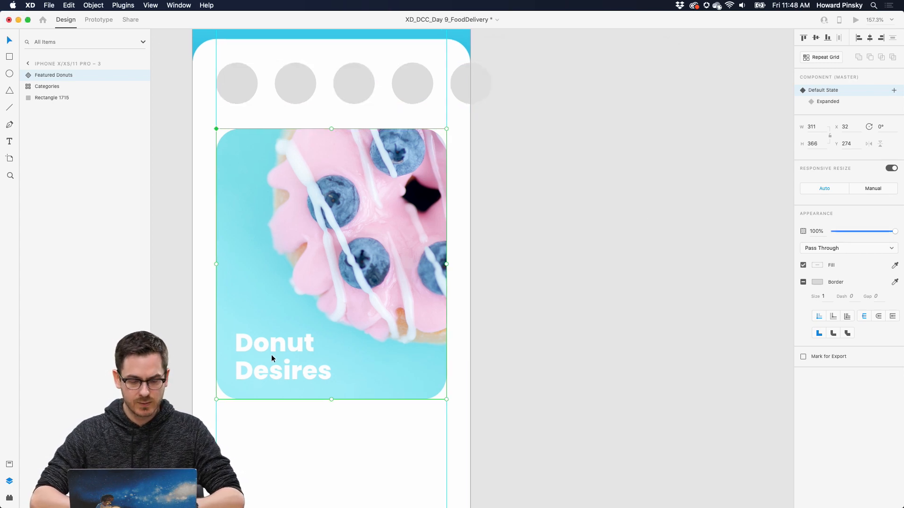
pyautogui.click(856, 103)
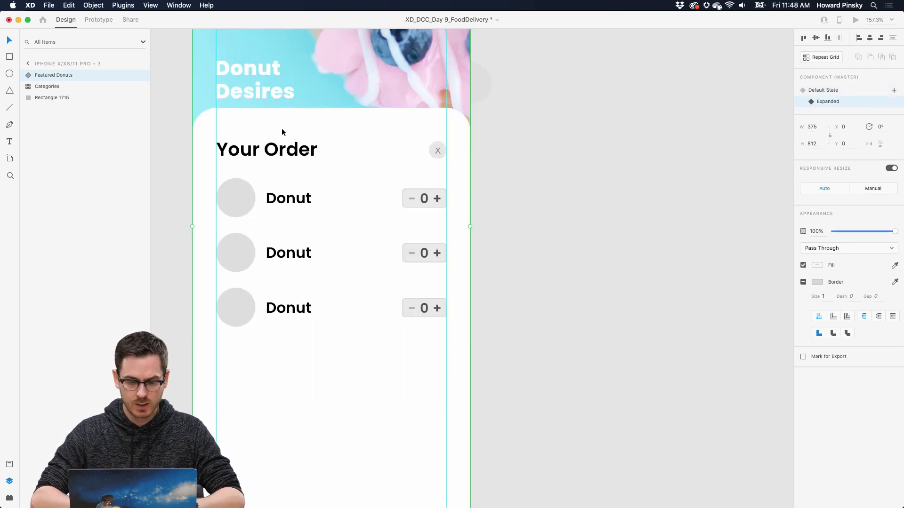
pyautogui.scroll(3, 261, 90)
pyautogui.doubleClick(282, 149)
pyautogui.click(283, 149)
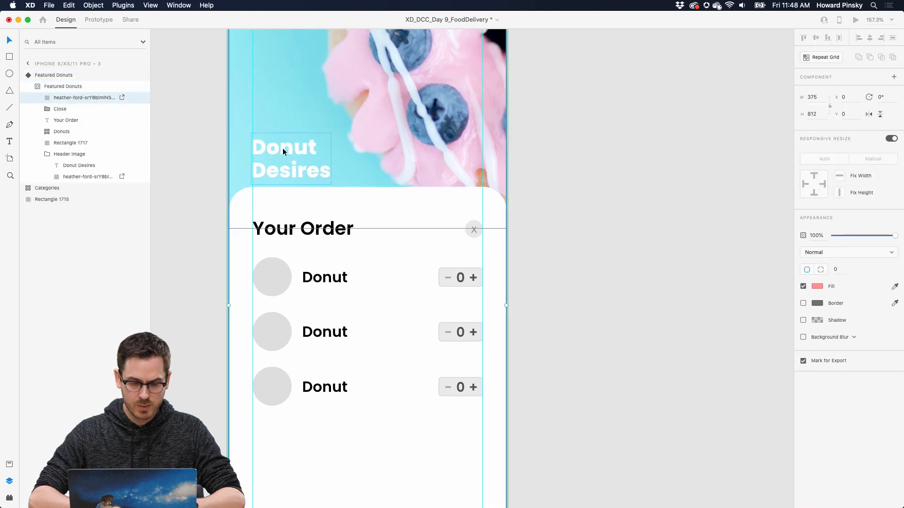
pyautogui.doubleClick(282, 149)
pyautogui.moveTo(283, 148); pyautogui.dragTo(283, 132)
pyautogui.moveTo(291, 168); pyautogui.dragTo(291, 184)
pyautogui.moveTo(285, 136); pyautogui.dragTo(297, 130)
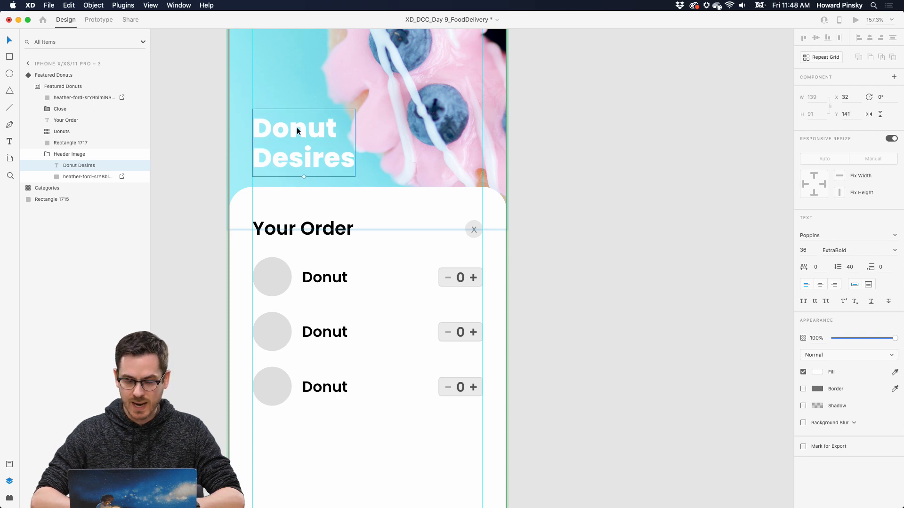
# Preview the animation between the card and the order view with the enlarged title.
pyautogui.press('super+Return')
pyautogui.click(643, 208)
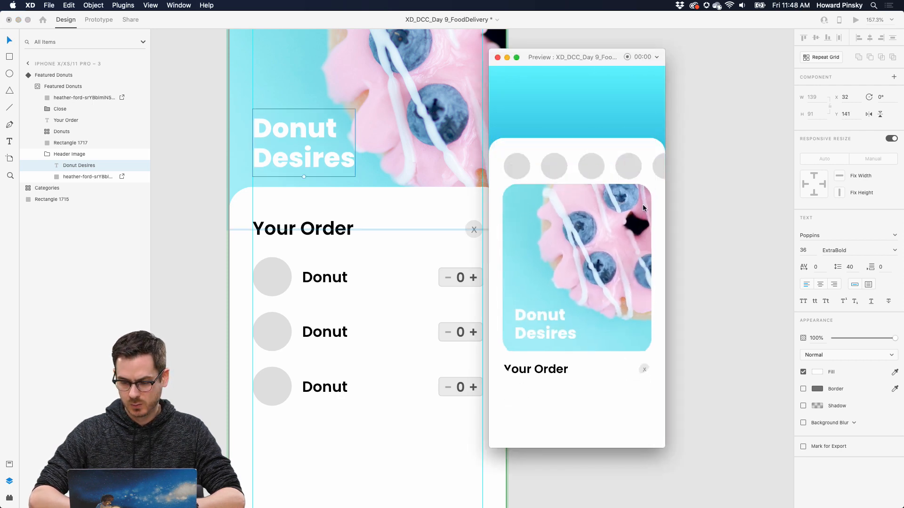
pyautogui.click(589, 336)
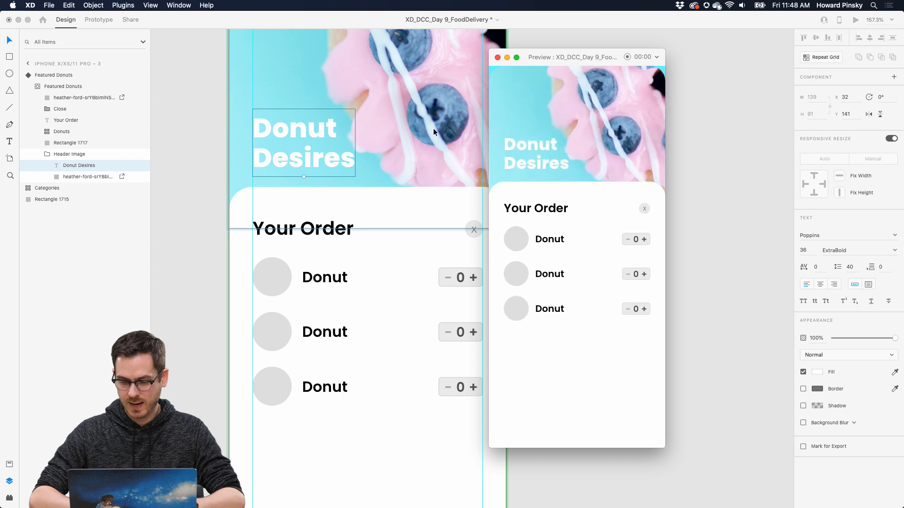
pyautogui.press('super+w')
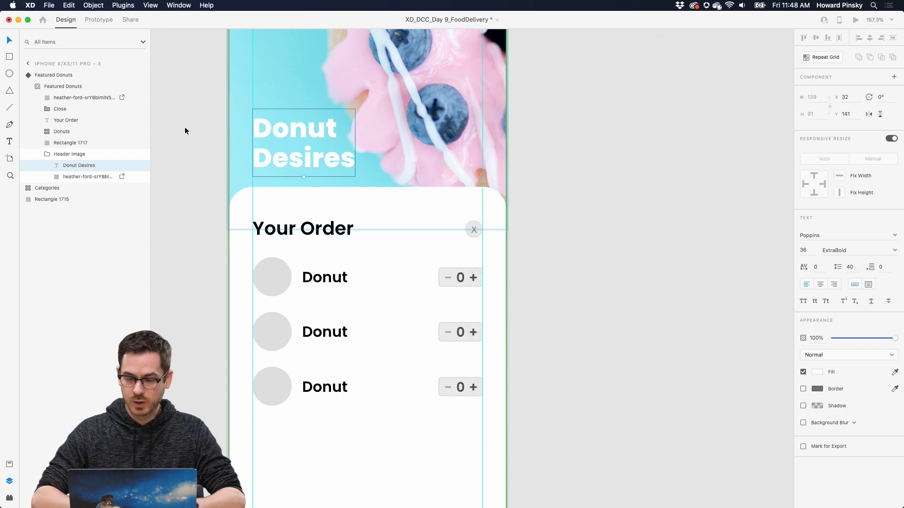
# Draw a rounded rectangle 311 × 68 with corner radius 16 below the donut list, between the margin guides.
pyautogui.press('Escape')
pyautogui.press('Escape')
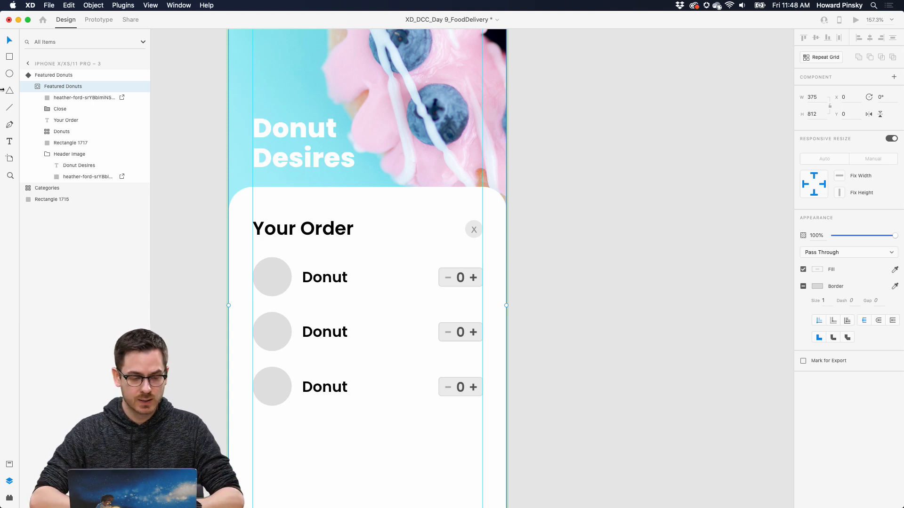
pyautogui.click(54, 75)
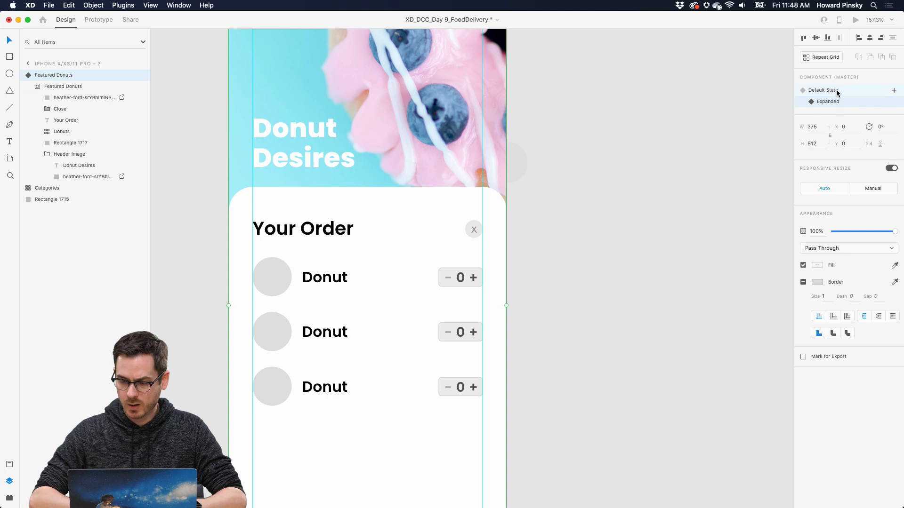
pyautogui.scroll(-10, 357, 389)
pyautogui.click(336, 277)
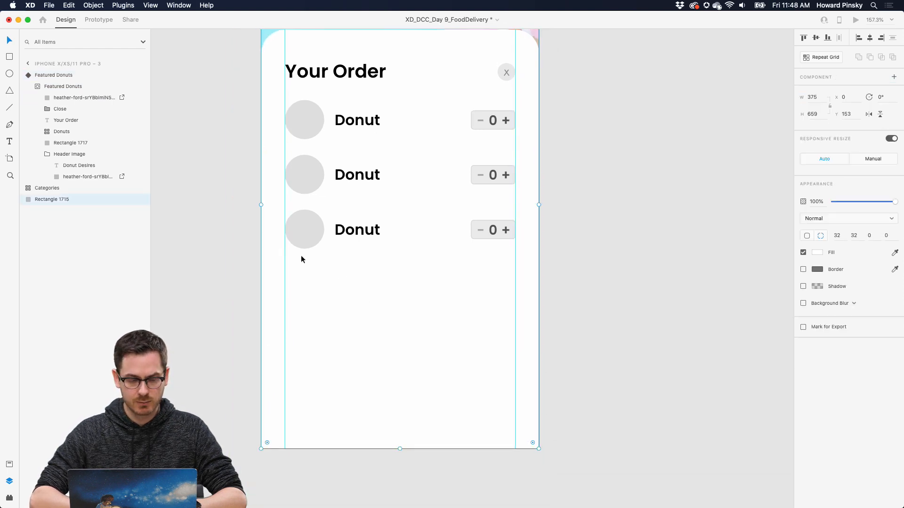
pyautogui.moveTo(292, 273)
pyautogui.mouseDown()
pyautogui.moveTo(494, 308)
pyautogui.moveTo(515, 324)
pyautogui.mouseUp()
pyautogui.moveTo(510, 281); pyautogui.dragTo(504, 285)
pyautogui.press('super+minus')
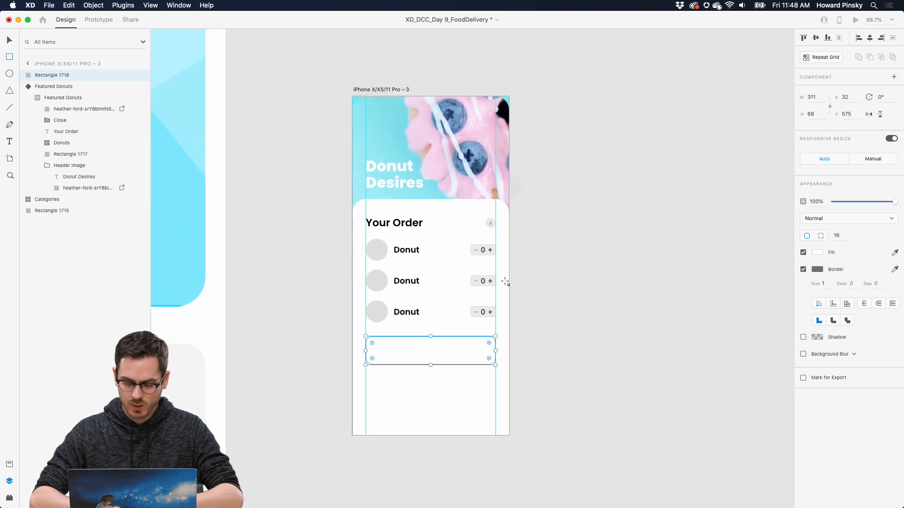
# Fill the rectangle with turquoise sampled from the header image, remove its border, and increase its height to 75.
pyautogui.press('i')
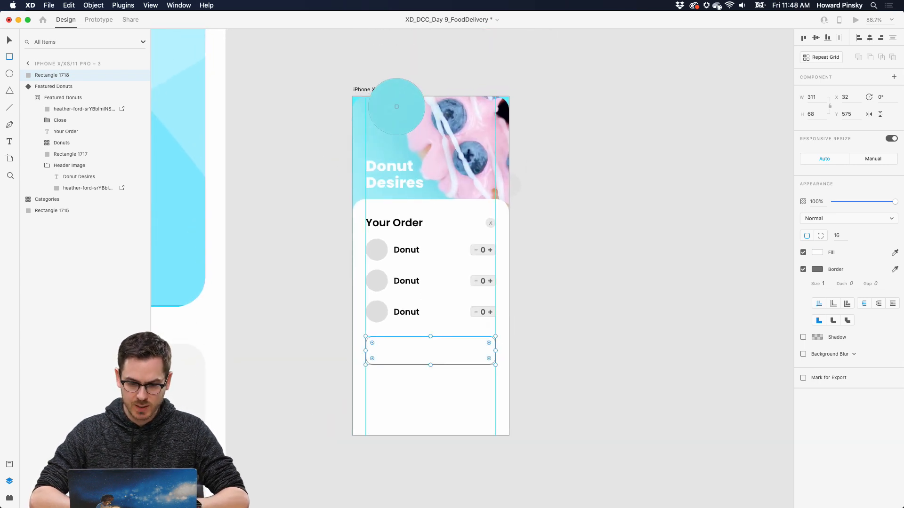
pyautogui.click(395, 101)
pyautogui.click(803, 269)
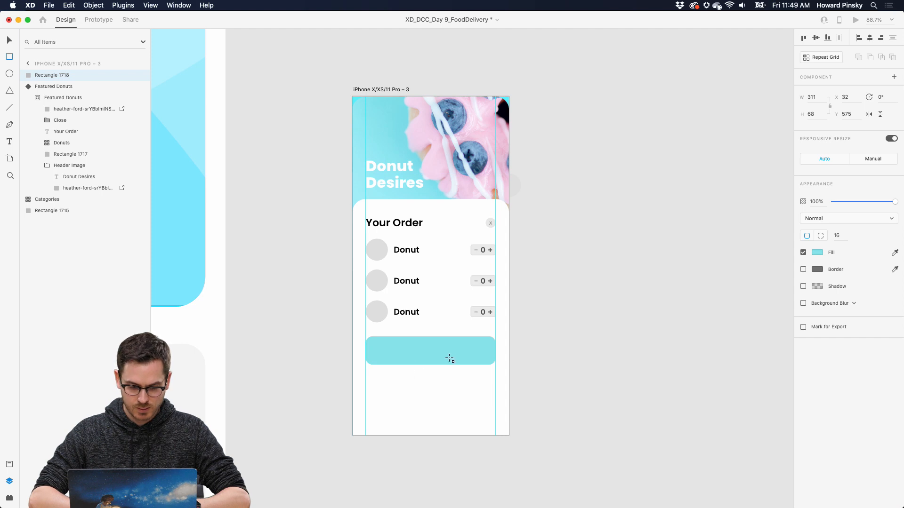
pyautogui.moveTo(429, 364); pyautogui.dragTo(429, 367)
# Add the text label "GET IN MA BELLEH" on the turquoise rectangle.
pyautogui.scroll(5, 429, 367)
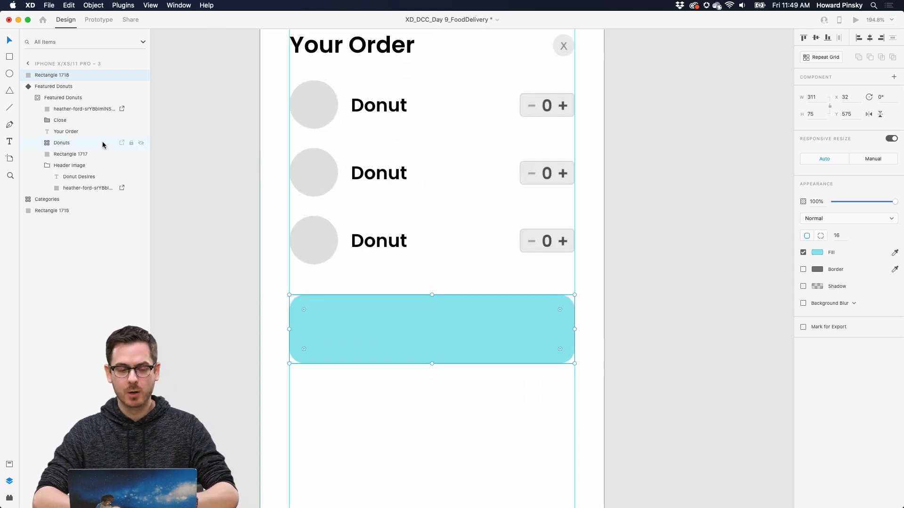
pyautogui.click(9, 141)
pyautogui.click(368, 336)
pyautogui.write('GET IN MA BELLEH')
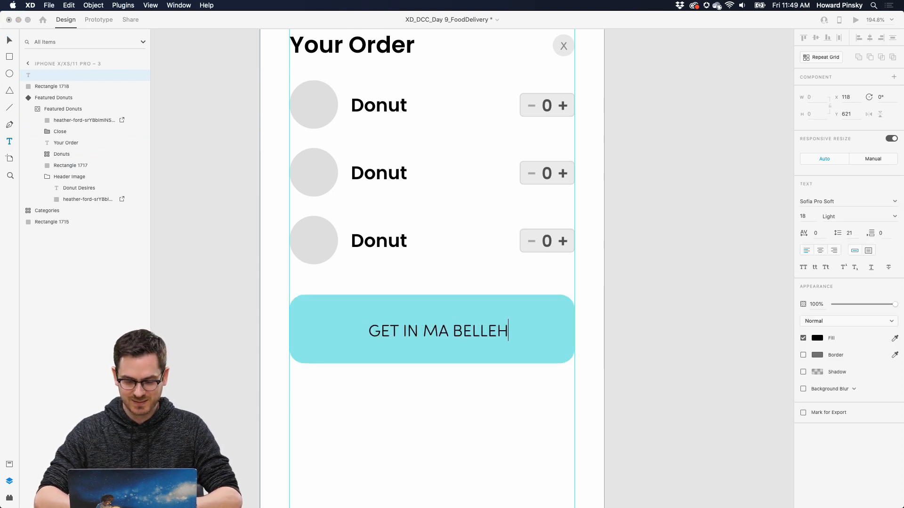
pyautogui.press('Escape')
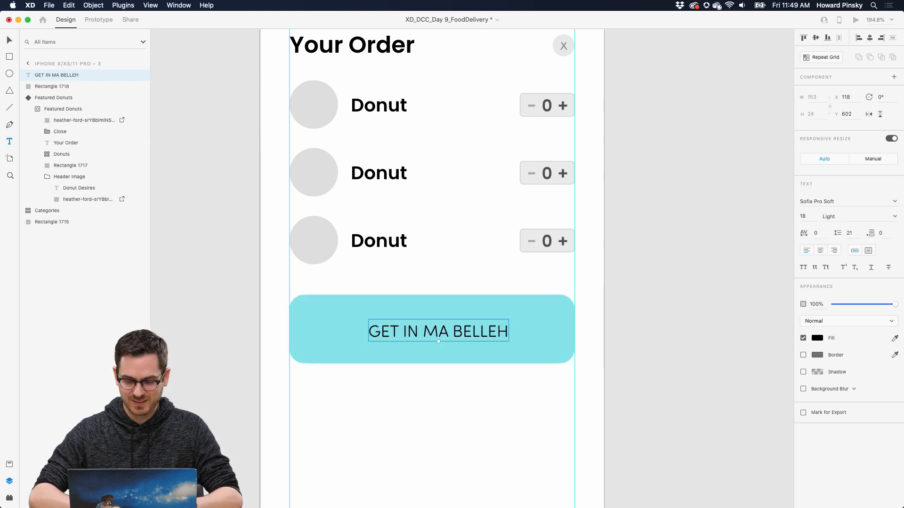
# Style the label in white Poppins Bold at size 24 and centre it on the turquoise rectangle.
pyautogui.click(815, 337)
pyautogui.moveTo(726, 314); pyautogui.dragTo(662, 240)
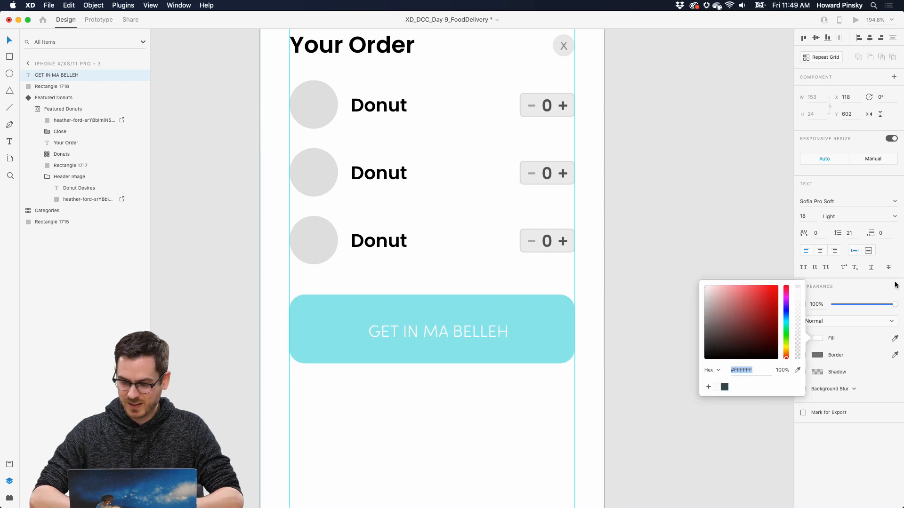
pyautogui.click(860, 198)
pyautogui.write('pop')
pyautogui.press('Return')
pyautogui.click(898, 217)
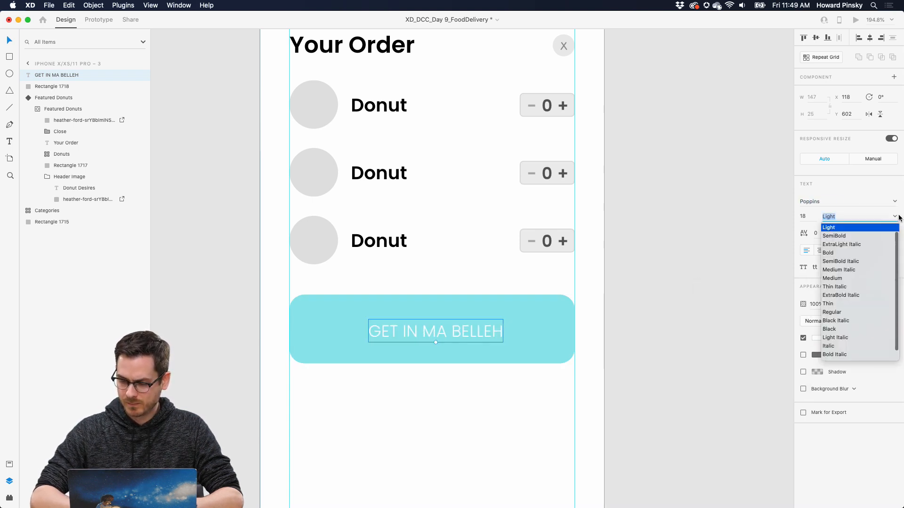
pyautogui.click(839, 255)
pyautogui.write('v')
pyautogui.moveTo(439, 342)
pyautogui.mouseDown()
pyautogui.moveTo(438, 351)
pyautogui.moveTo(433, 329)
pyautogui.mouseUp()
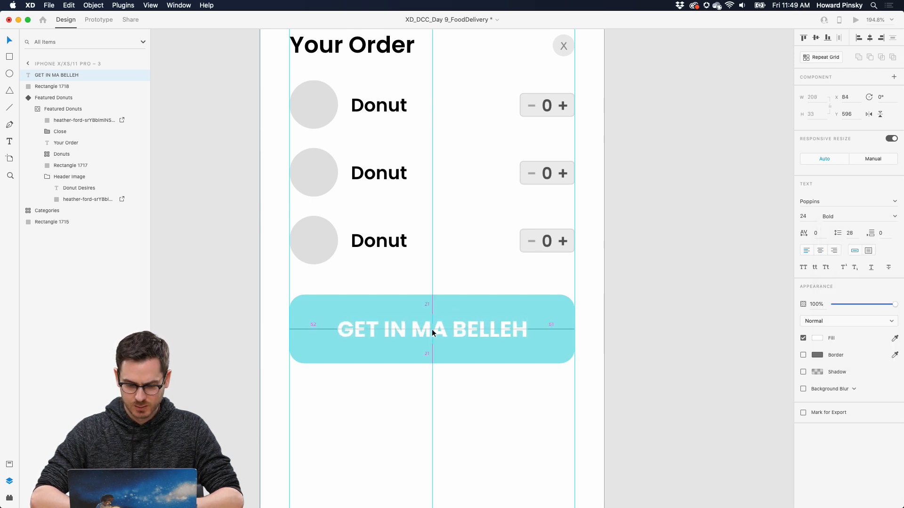
# Group the label and rectangle as "Button" and move the group inside the Featured Donuts component, above the Close group.
pyautogui.keyDown('shift'); pyautogui.click(564, 333); pyautogui.keyUp('shift')
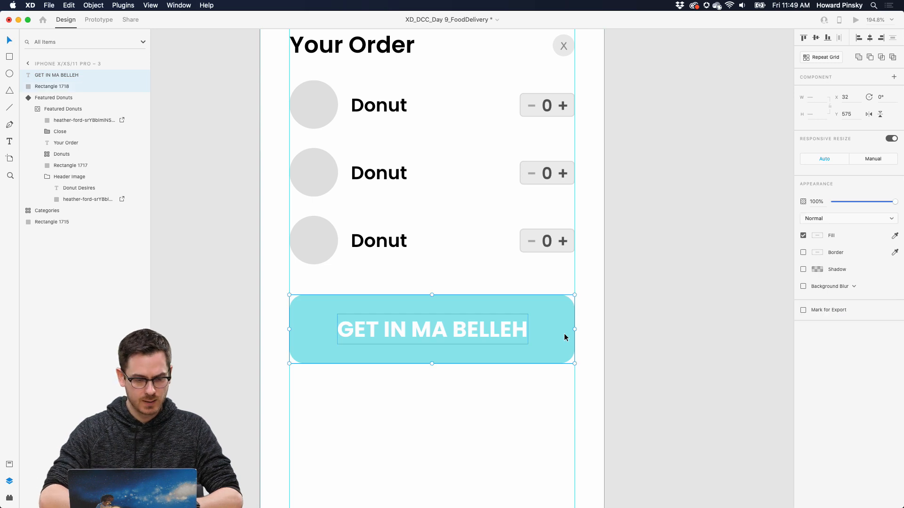
pyautogui.press('cmd+g')
pyautogui.doubleClick(50, 75)
pyautogui.write('Bu')
pyautogui.press('Return')
pyautogui.moveTo(64, 78)
pyautogui.mouseDown()
pyautogui.moveTo(65, 98)
pyautogui.moveTo(63, 75)
pyautogui.mouseUp()
pyautogui.press('super+x')
pyautogui.click(63, 85)
pyautogui.press('super+v')
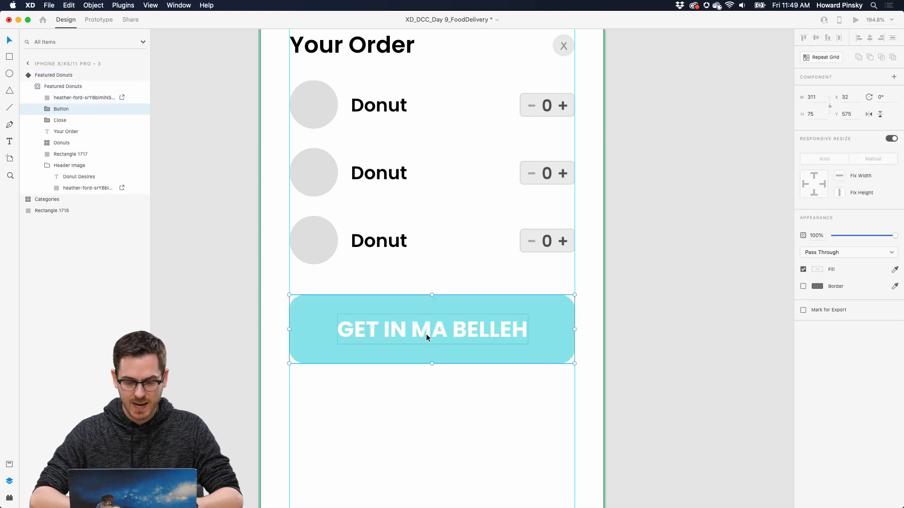
# Try to paste a copy of the Button group into the component's Default State and move it below the donut list.
pyautogui.rightClick(461, 333)
pyautogui.press('Escape')
pyautogui.scroll(-3, 461, 332)
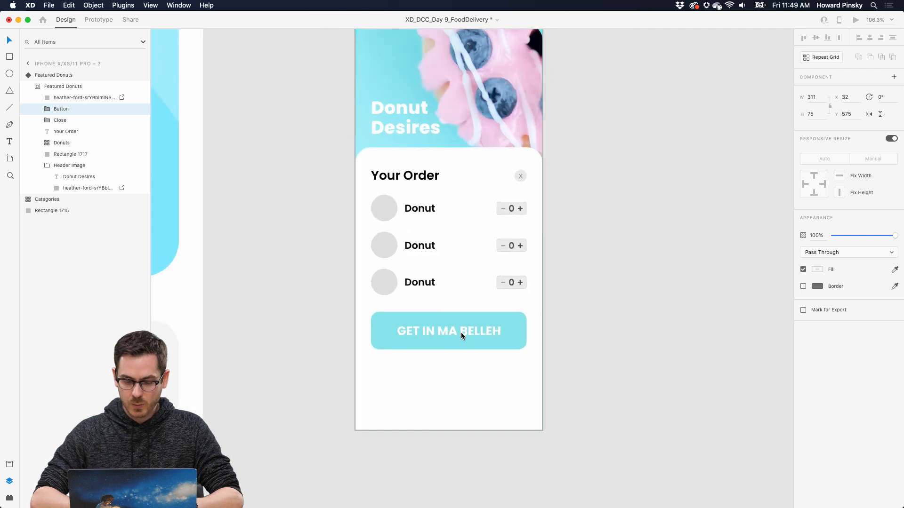
pyautogui.click(461, 332)
pyautogui.click(843, 94)
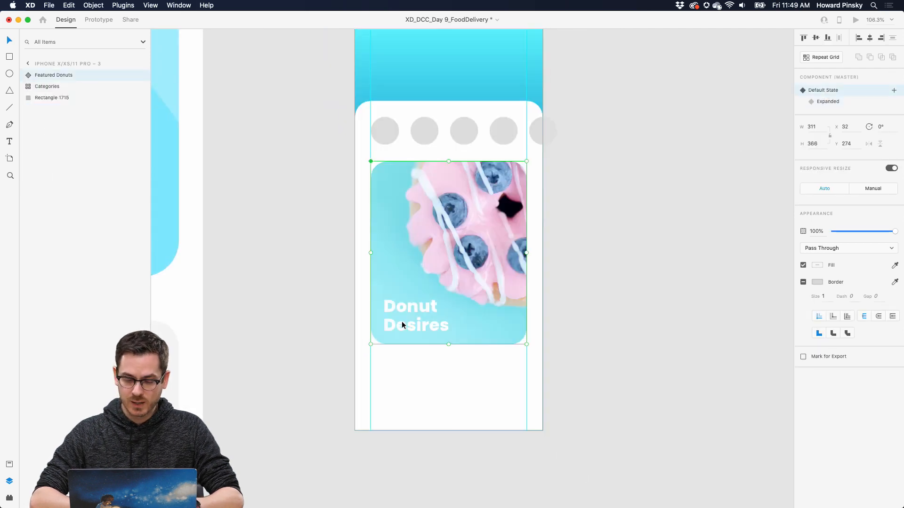
pyautogui.click(23, 75)
pyautogui.click(32, 86)
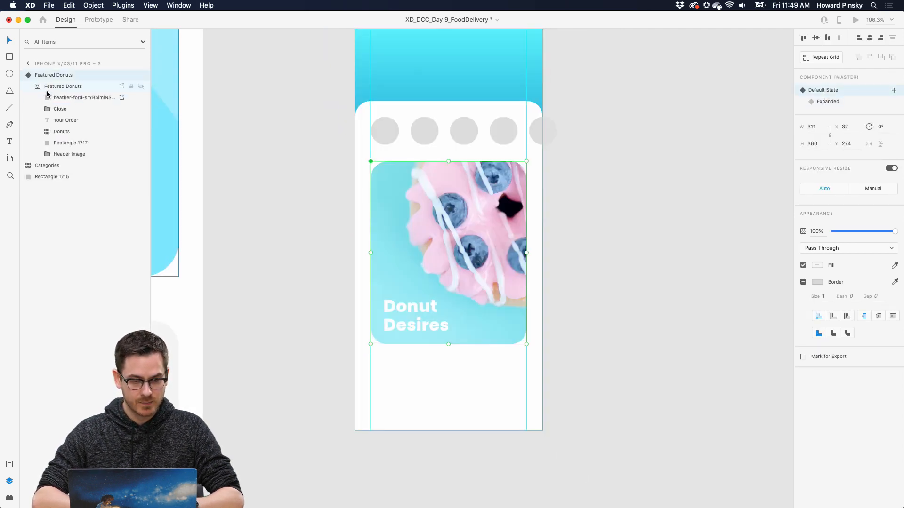
pyautogui.click(73, 100)
pyautogui.press('super+v')
pyautogui.scroll(-3, 395, 287)
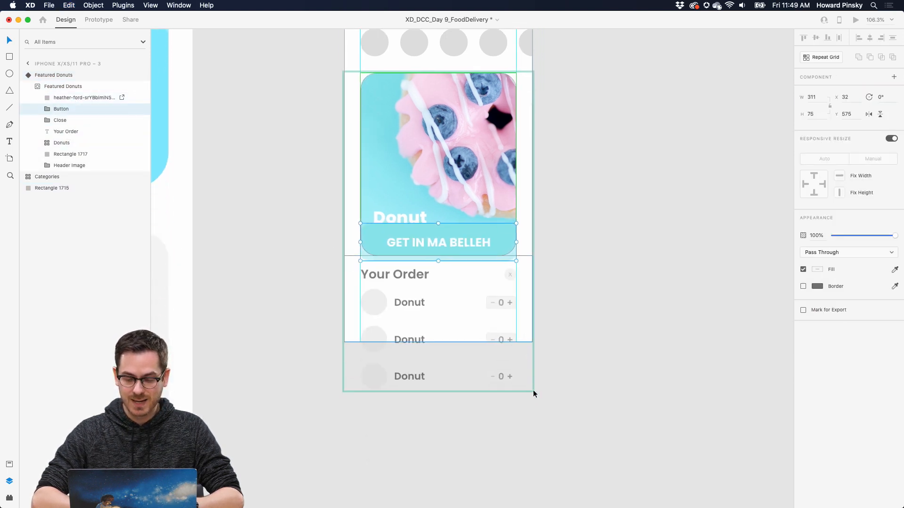
pyautogui.moveTo(456, 234); pyautogui.dragTo(458, 404)
# Switch the component to its Expanded state and delete the upper of the two Button groups.
pyautogui.press('Escape')
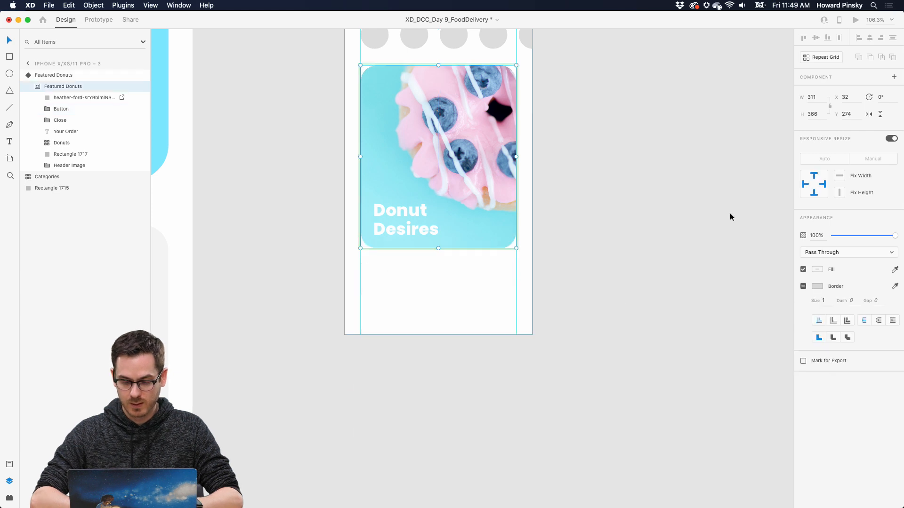
pyautogui.press('Escape')
pyautogui.click(836, 102)
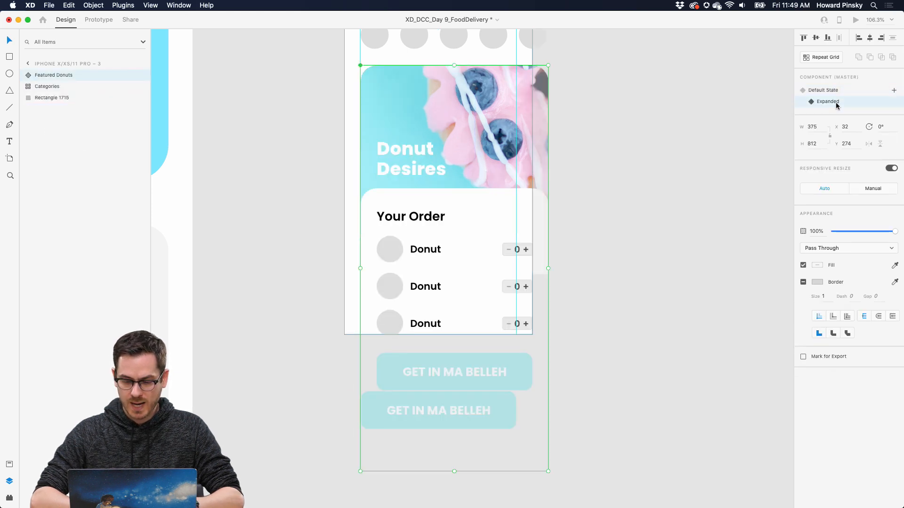
pyautogui.doubleClick(470, 367)
pyautogui.click(70, 108)
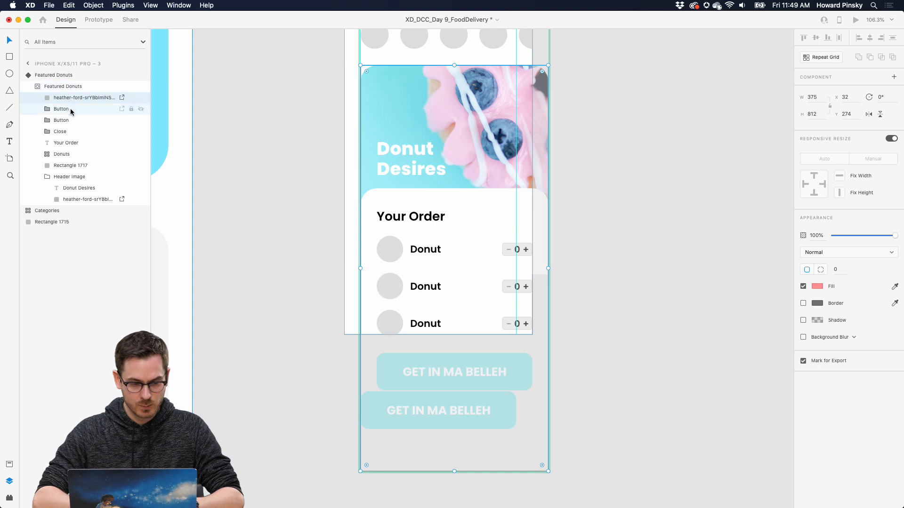
pyautogui.press('Delete')
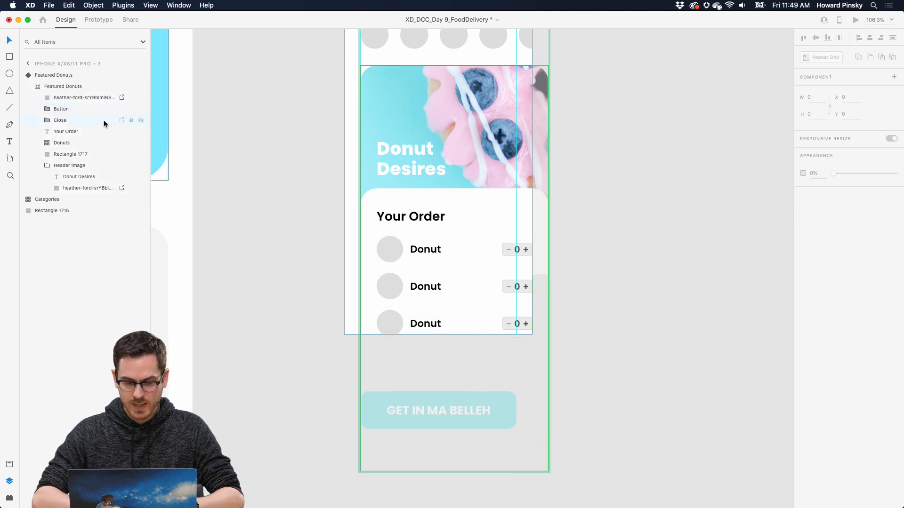
# Undo the button deletion and the pasted copy, returning to the Expanded state with its original button.
pyautogui.click(590, 189)
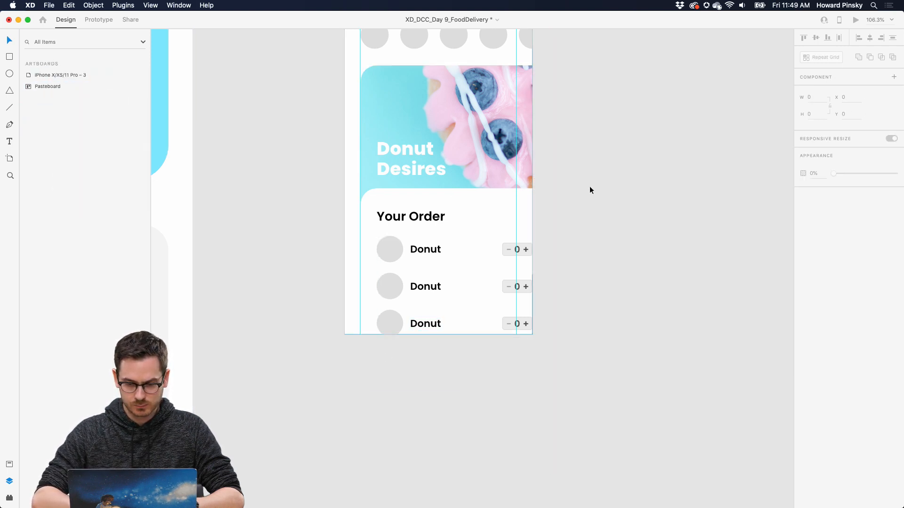
pyautogui.scroll(3, 590, 190)
pyautogui.scroll(-4, 590, 190)
pyautogui.press('super+z')
pyautogui.press('super+z')
pyautogui.press('super+z')
pyautogui.press('super+z')
pyautogui.press('super+z')
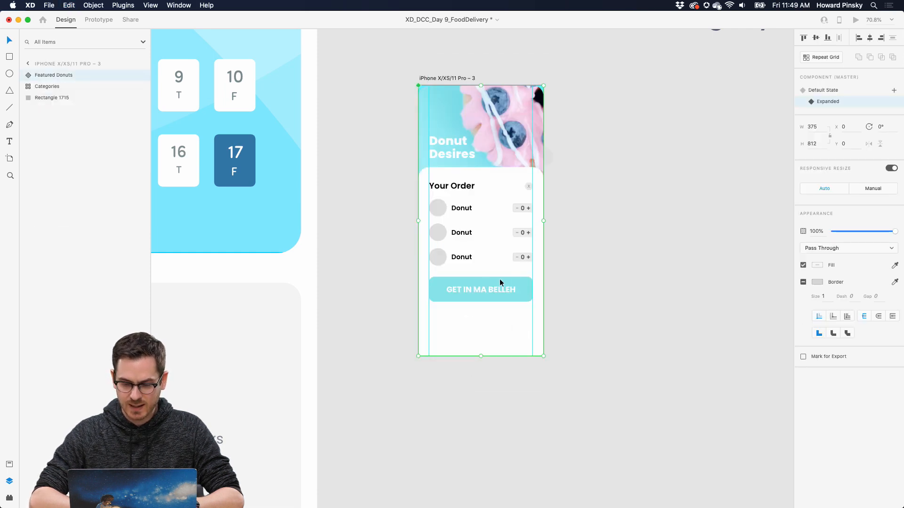
# Try to paste the Button group above the Close group in the Featured Donuts component's Default State and move it below the card.
pyautogui.press('super+z')
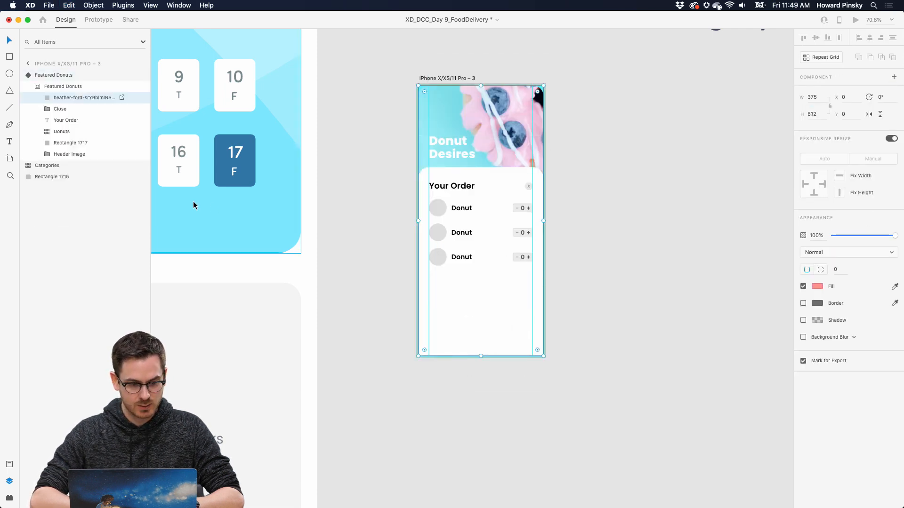
pyautogui.click(52, 75)
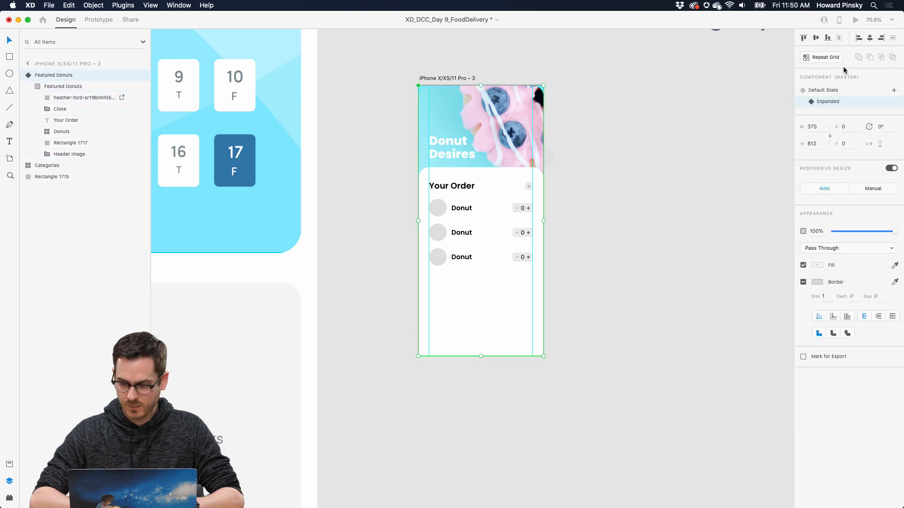
pyautogui.click(845, 92)
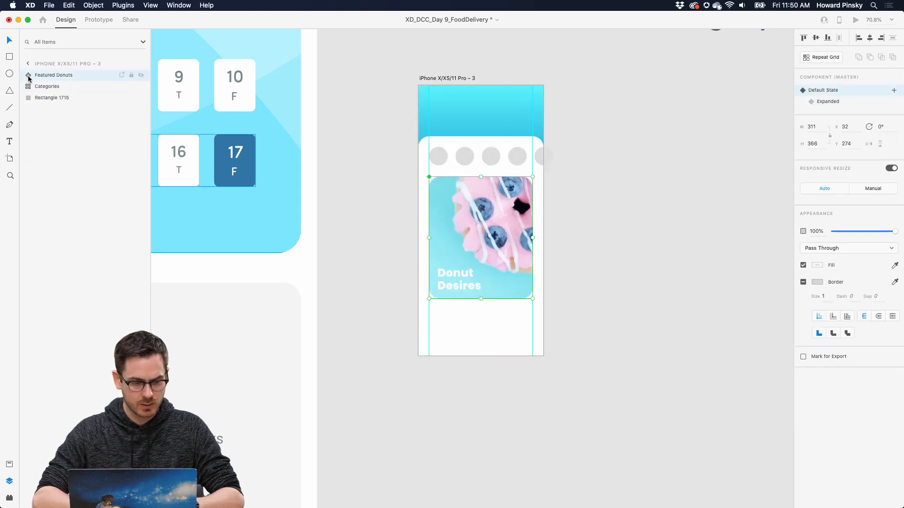
pyautogui.click(37, 88)
pyautogui.click(64, 100)
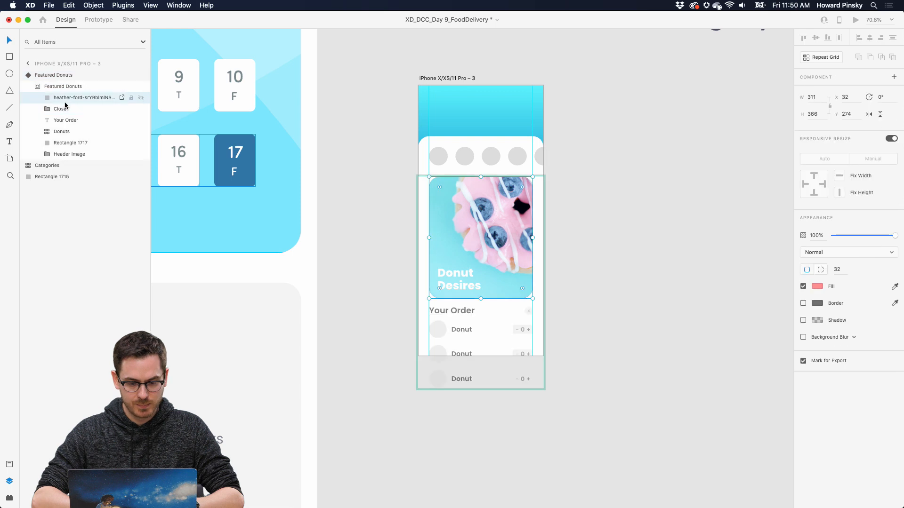
pyautogui.press('super+v')
pyautogui.moveTo(500, 280); pyautogui.dragTo(501, 399)
pyautogui.press('Escape')
pyautogui.press('Escape')
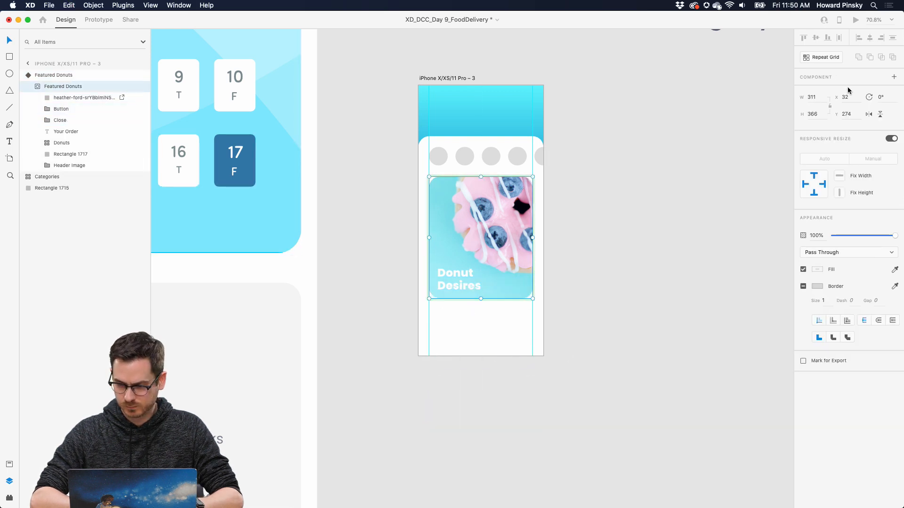
# Switch the component to Expanded, align it with the artboard's upper edge and place the Button group below the donut list.
pyautogui.click(828, 101)
pyautogui.moveTo(474, 236); pyautogui.dragTo(463, 144)
pyautogui.doubleClick(487, 326)
pyautogui.doubleClick(489, 316)
pyautogui.click(489, 316)
pyautogui.moveTo(490, 312); pyautogui.dragTo(501, 290)
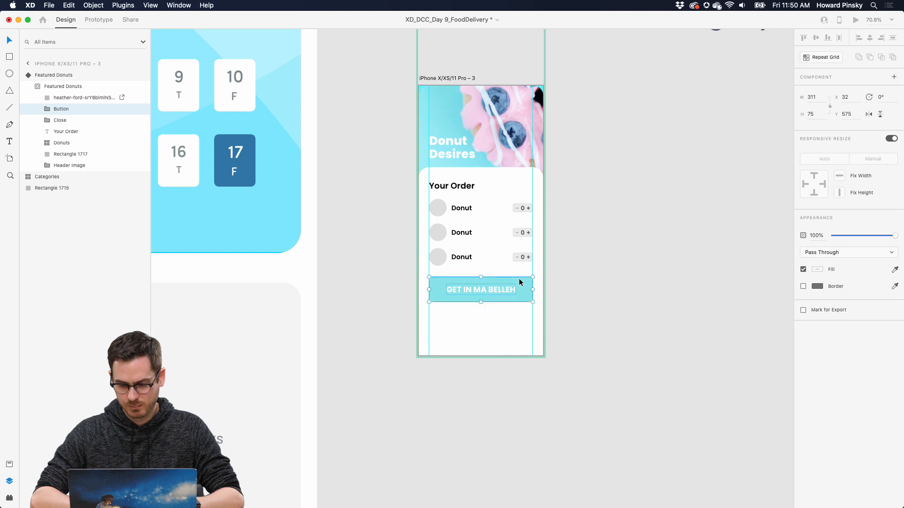
# Preview the expanded order screen, close the preview and check the Featured Donuts component in its Default State.
pyautogui.press('super+Return')
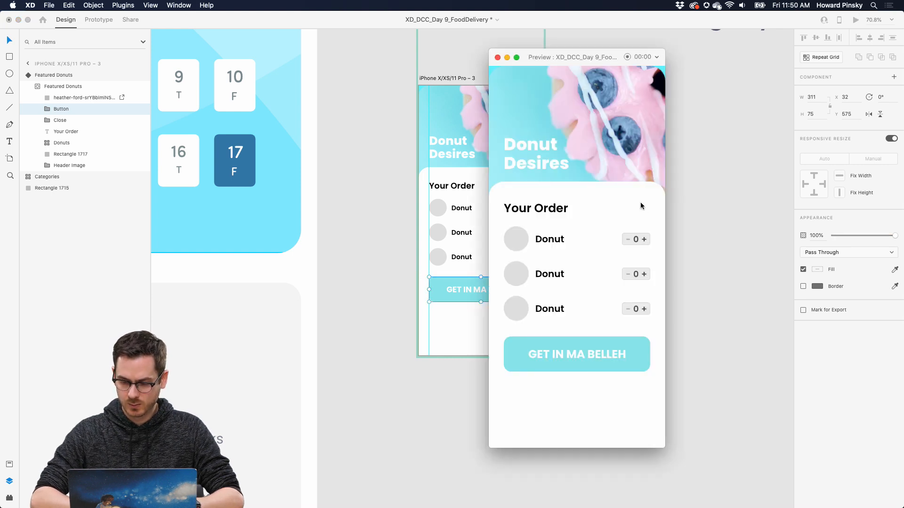
pyautogui.press('super+w')
pyautogui.click(456, 223)
pyautogui.click(62, 76)
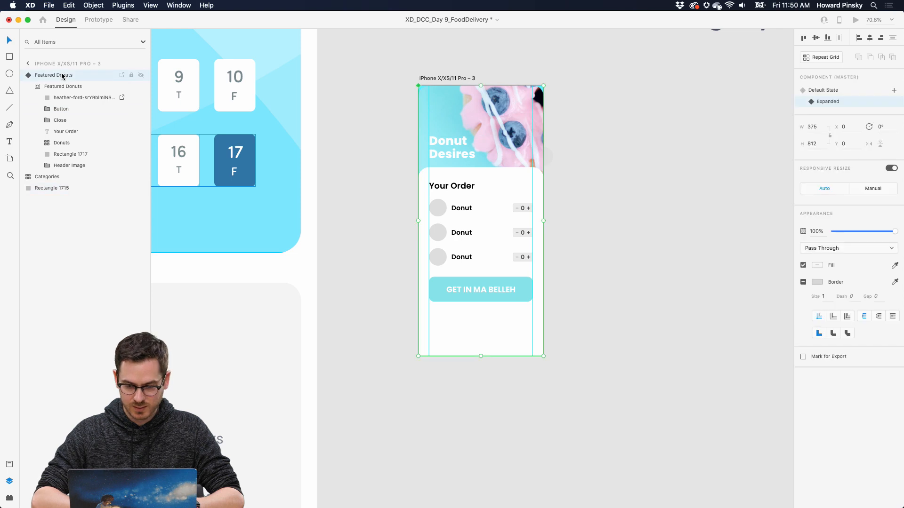
pyautogui.click(837, 90)
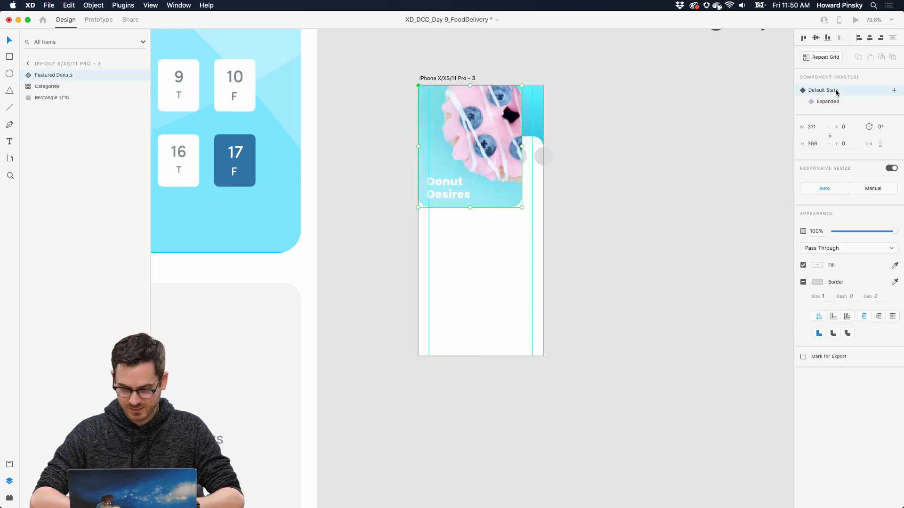
# Undo all the order button work, including the pasted group, the label and the rectangle, back to the Expanded state with only the donut list.
pyautogui.press('super+z')
pyautogui.press('super+z')
pyautogui.press('super+z')
pyautogui.press('super+z')
pyautogui.press('super+z')
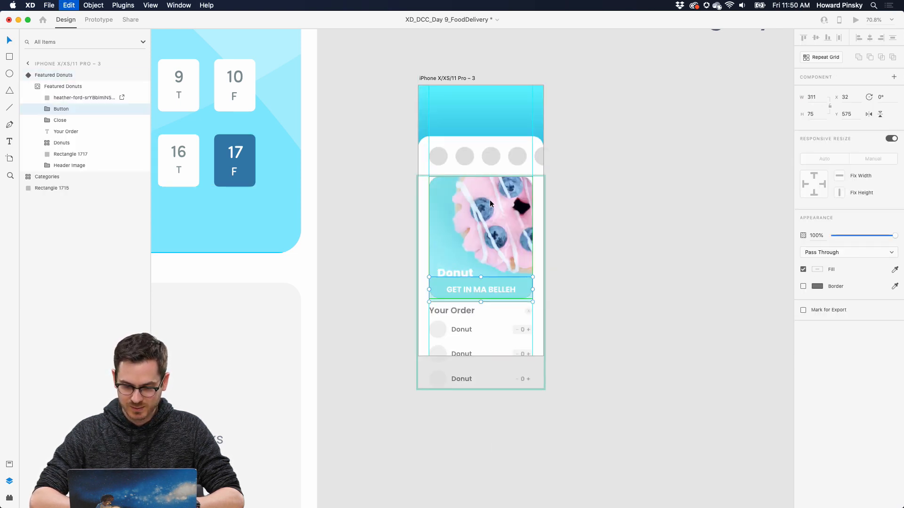
pyautogui.press('super+z')
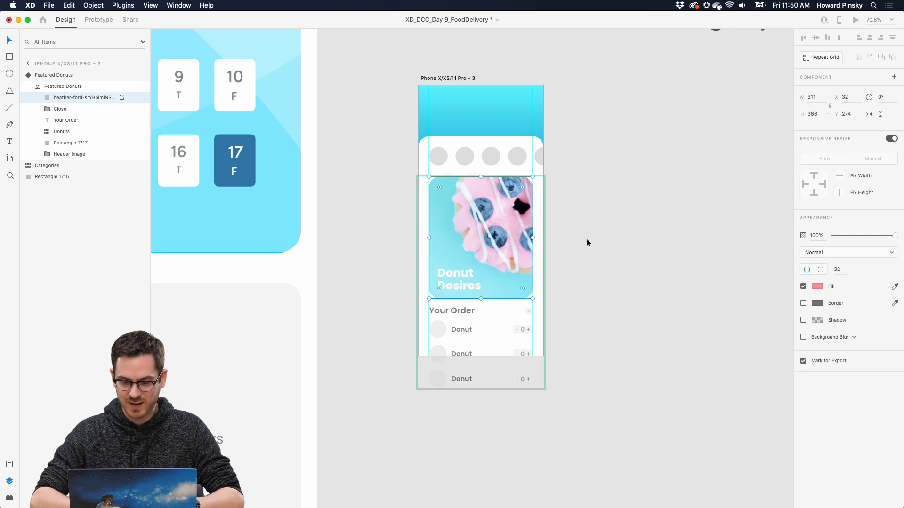
pyautogui.press('super+z')
pyautogui.press('super+z')
pyautogui.press('super+z')
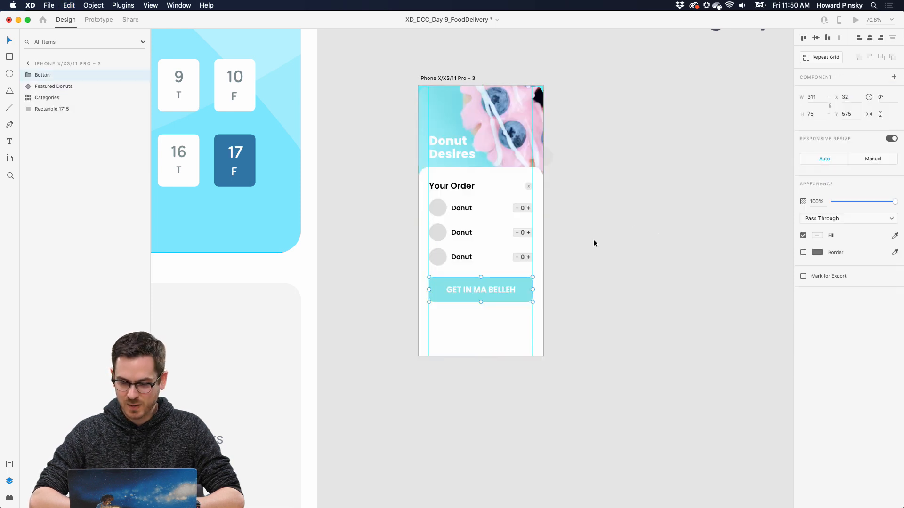
pyautogui.press('super+z')
pyautogui.press('super+z')
pyautogui.press('super+z')
pyautogui.press('super+z')
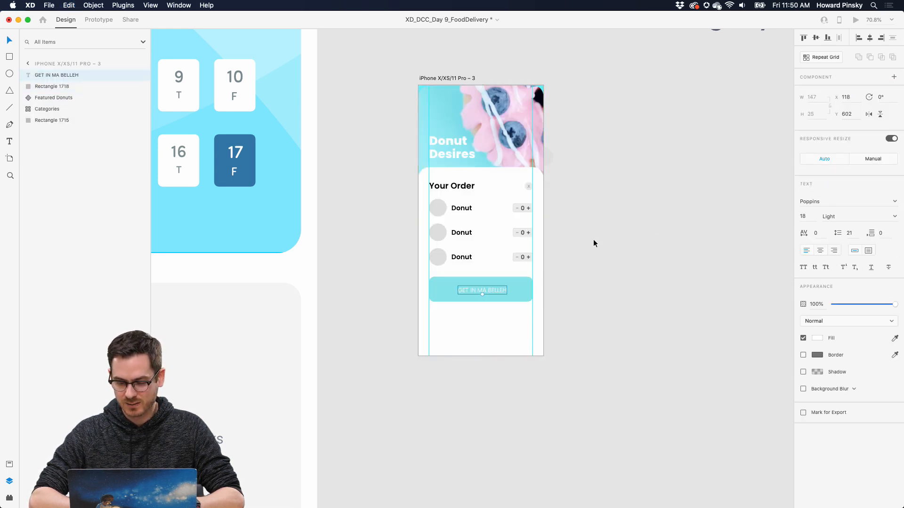
pyautogui.press('super+z')
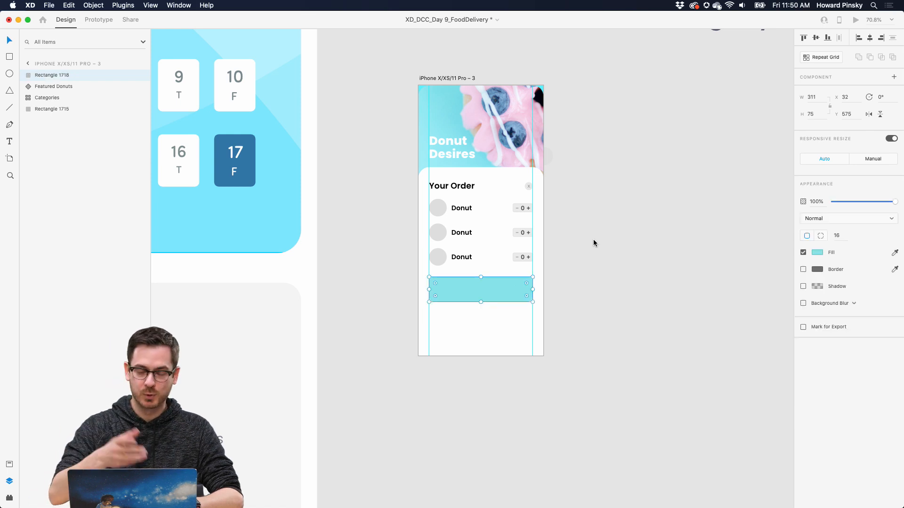
pyautogui.press('super+z')
pyautogui.press('super+z')
pyautogui.press('super+z')
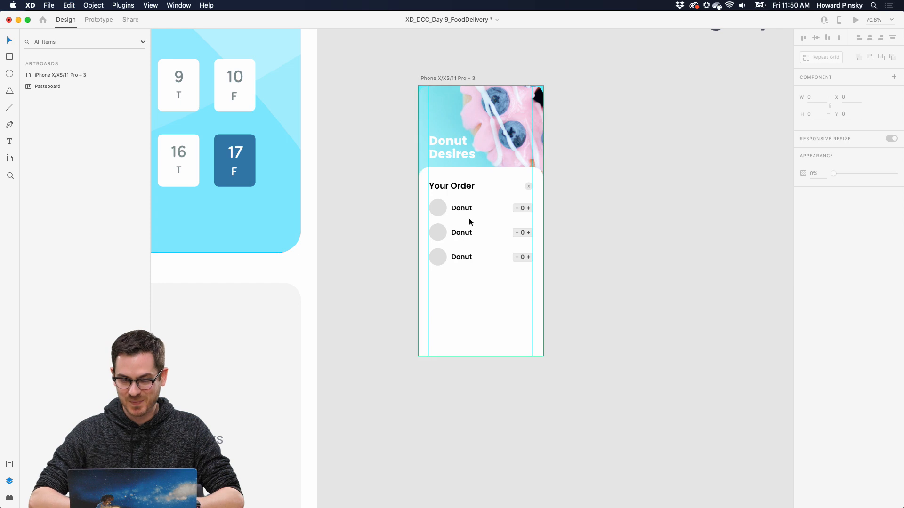
# Preview the prototype, test closing and expanding the donut card, and close the preview.
pyautogui.click(483, 215)
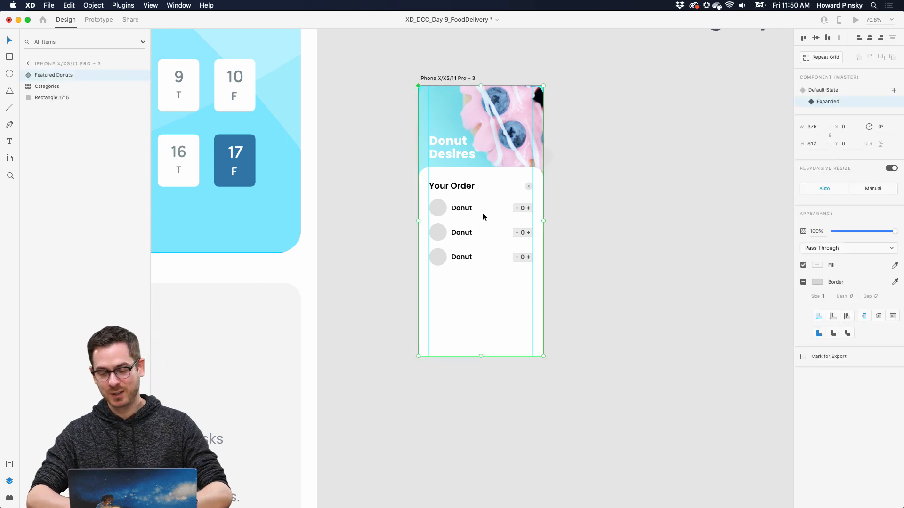
pyautogui.press('super+Return')
pyautogui.hscroll(3, 418, 179)
pyautogui.click(649, 207)
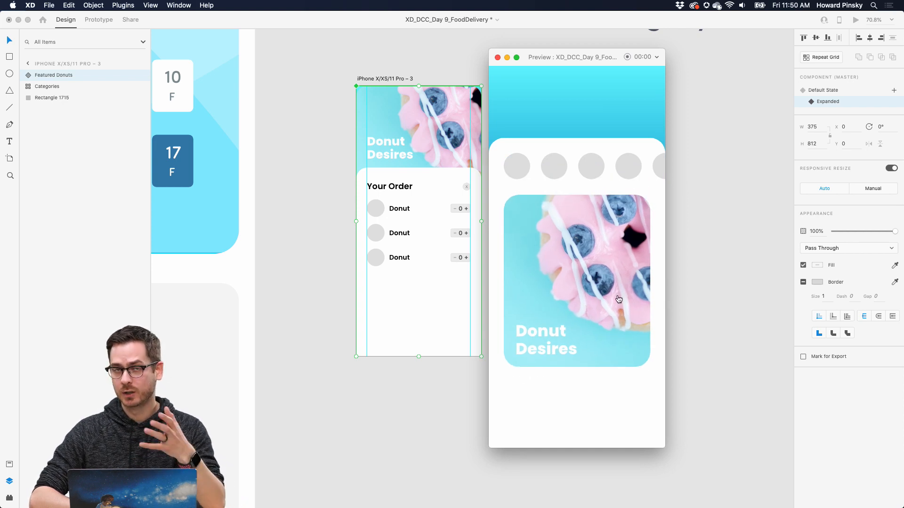
pyautogui.click(619, 299)
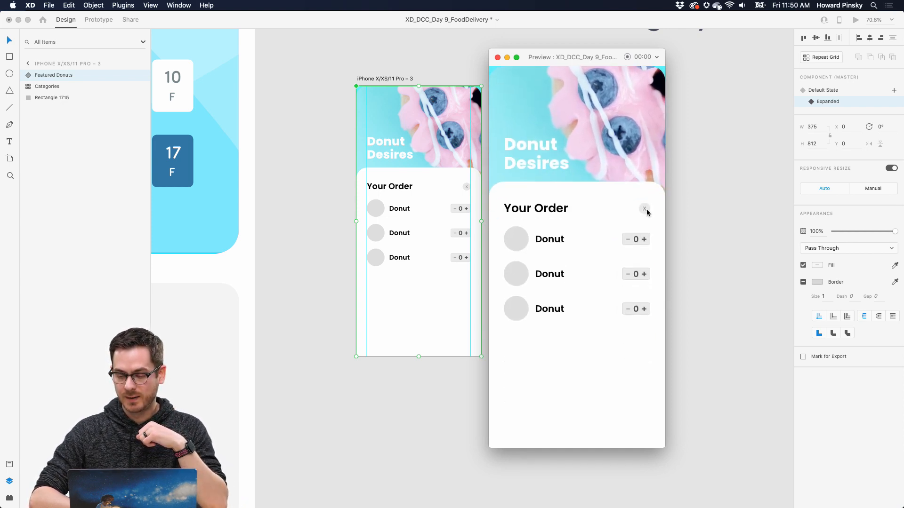
pyautogui.click(645, 209)
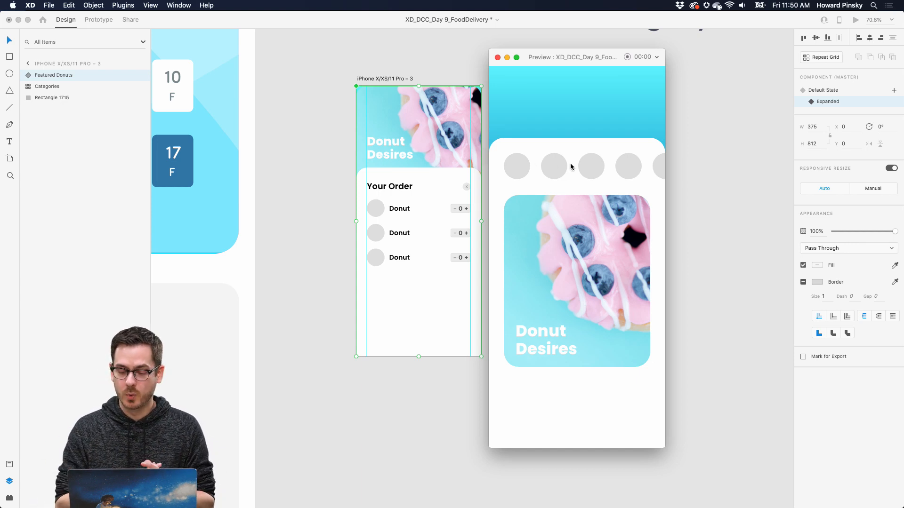
pyautogui.click(496, 57)
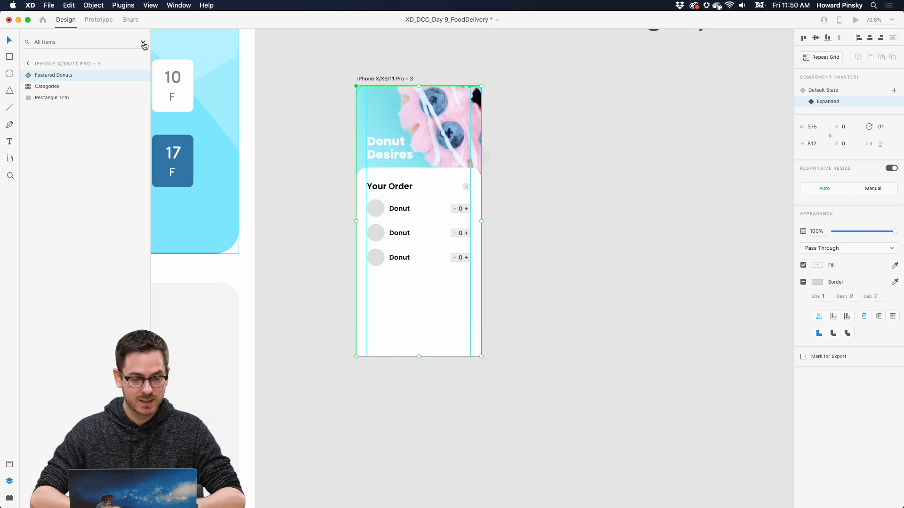
# Return the Featured Donuts component to its Default State and place a copy of the card directly below it.
pyautogui.click(841, 90)
pyautogui.moveTo(419, 214); pyautogui.dragTo(432, 346)
pyautogui.doubleClick(382, 331)
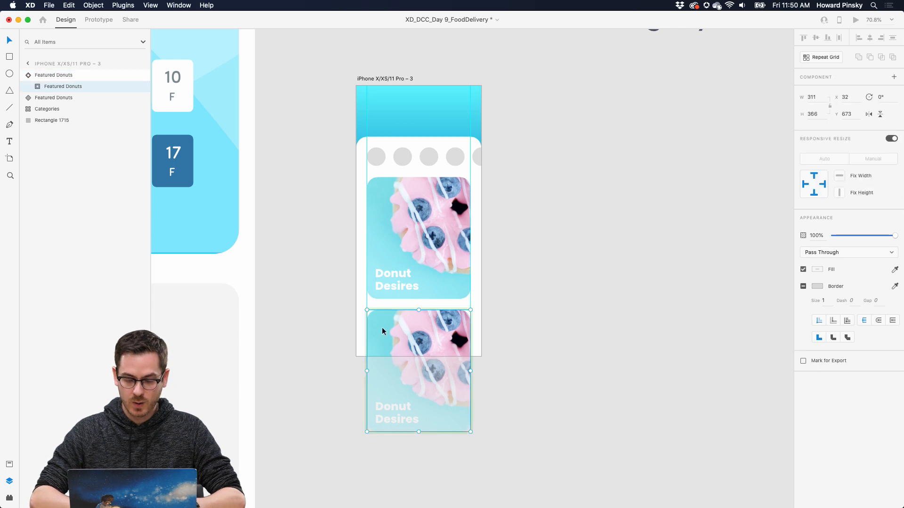
# Replace the copied card's header image with the pink drink photo from Finder's Colorful Food folder.
pyautogui.press('super+Tab')
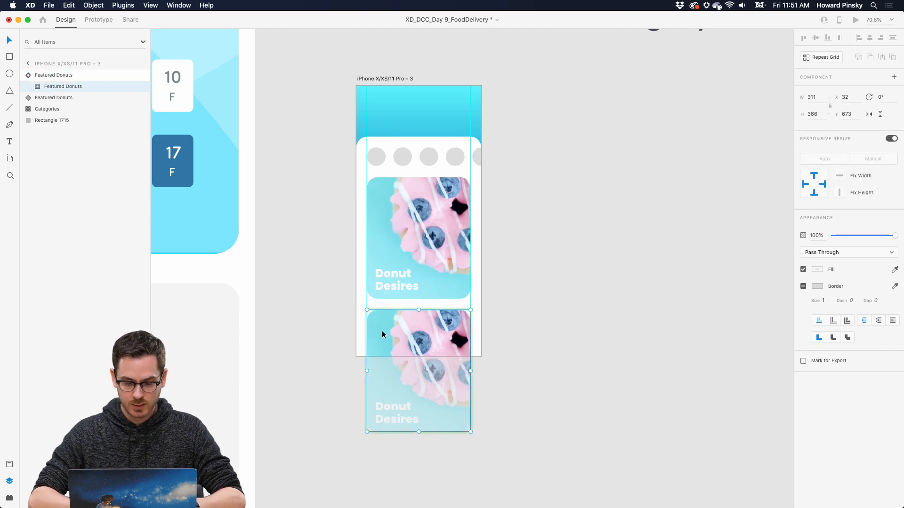
pyautogui.doubleClick(383, 330)
pyautogui.press('super+Tab')
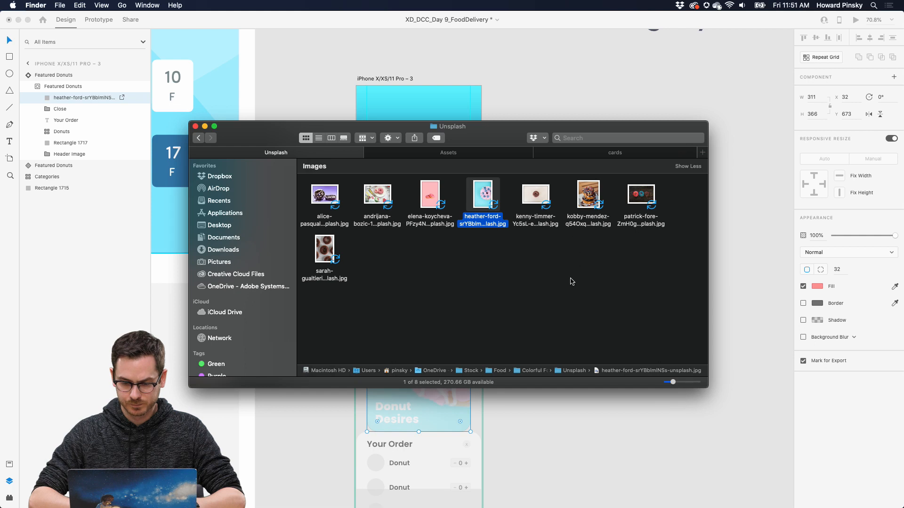
pyautogui.click(572, 282)
pyautogui.click(199, 138)
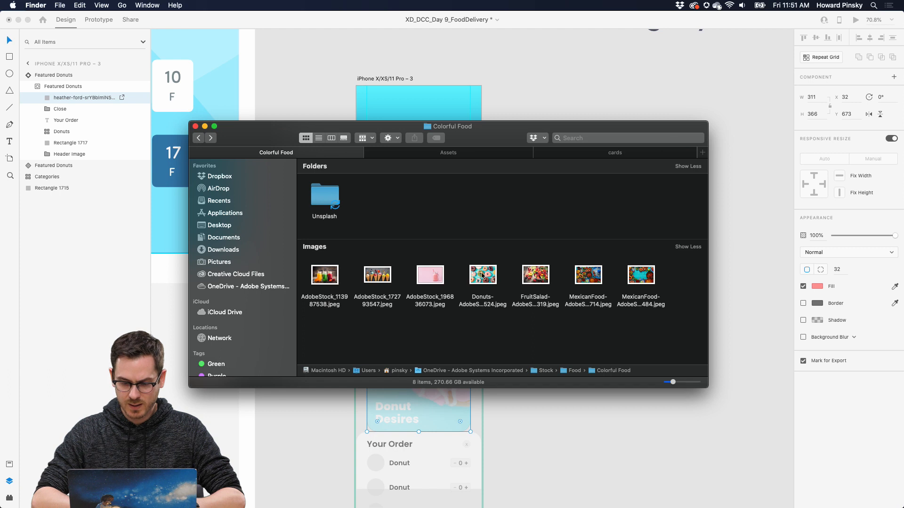
pyautogui.moveTo(418, 275); pyautogui.dragTo(403, 336)
pyautogui.scroll(-3, 403, 349)
pyautogui.doubleClick(393, 352)
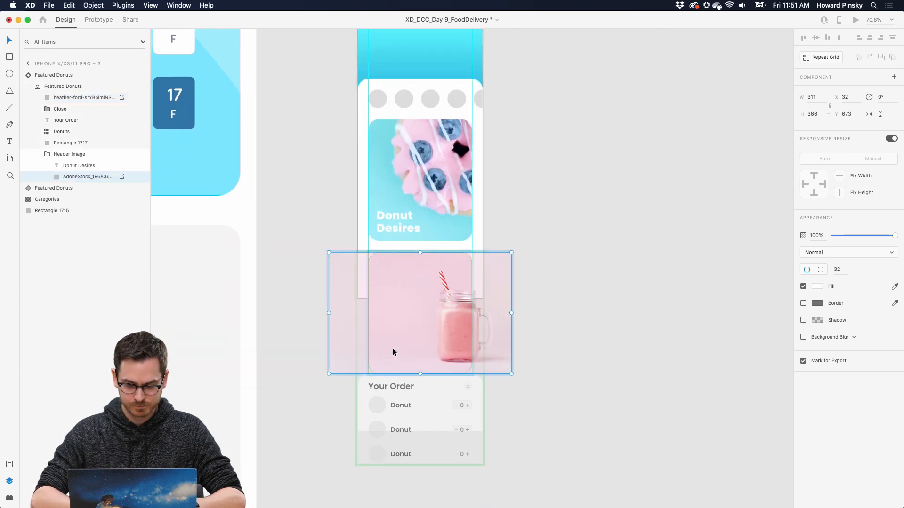
pyautogui.click(587, 336)
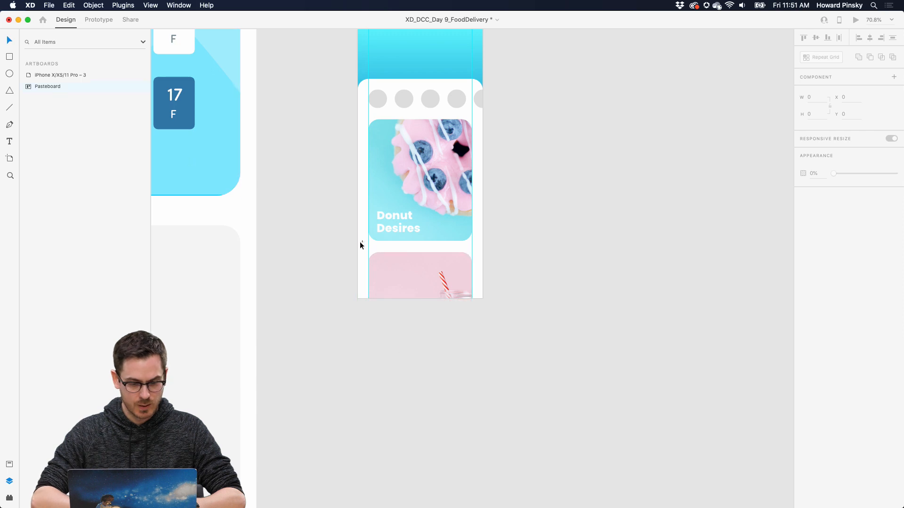
# Rename the copied component instance as "Featured Juice".
pyautogui.click(400, 274)
pyautogui.doubleClick(53, 76)
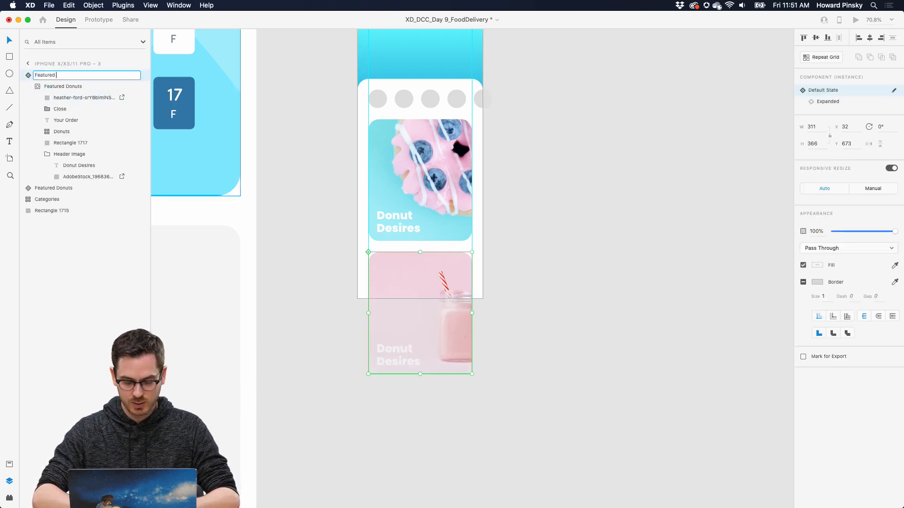
pyautogui.press('Return')
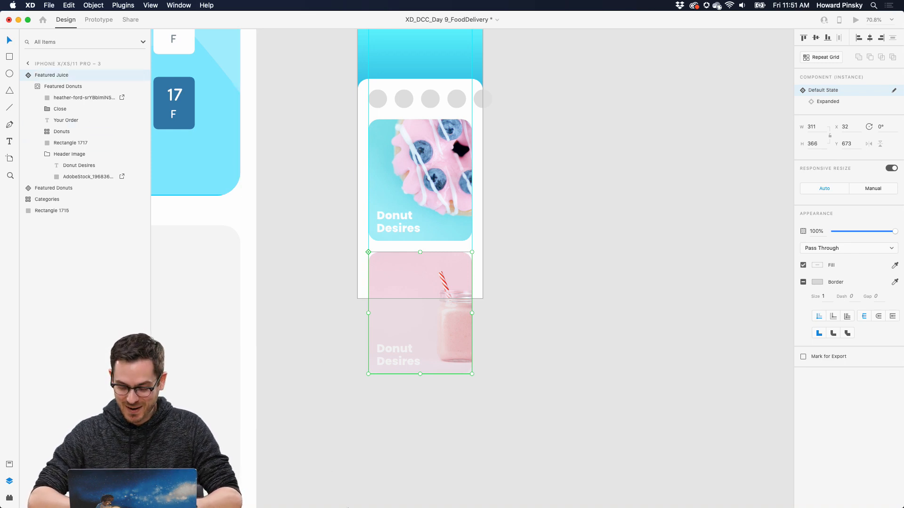
# Change the copied card's title to "Juice" and lower it towards the card's lower edge.
pyautogui.moveTo(355, 507)
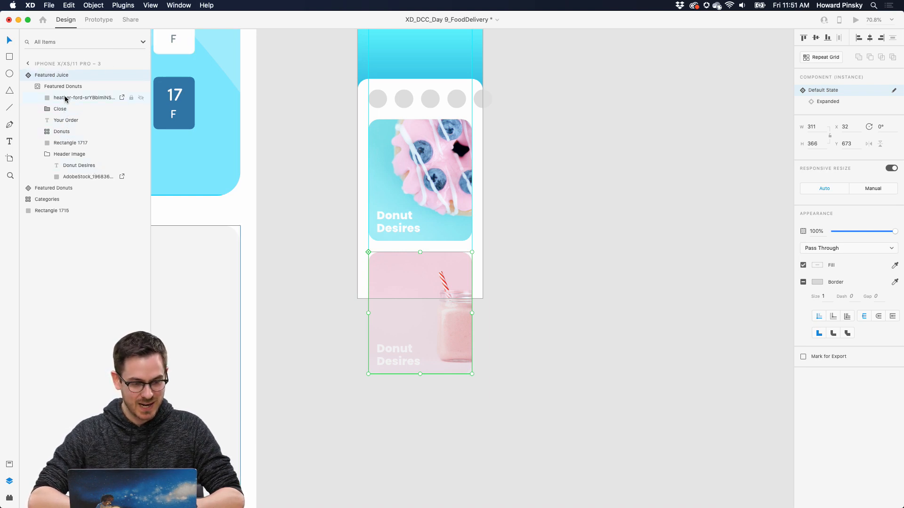
pyautogui.click(81, 166)
pyautogui.doubleClick(397, 354)
pyautogui.write('Juice')
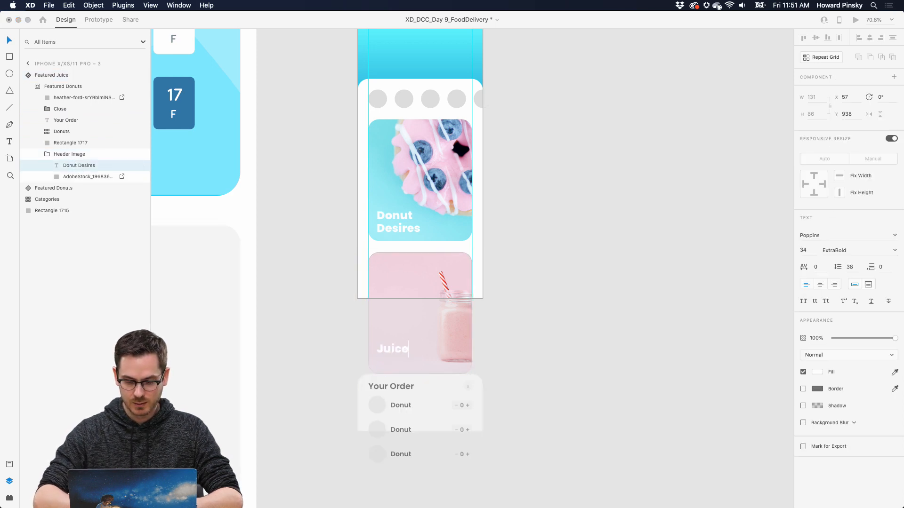
pyautogui.press('Escape')
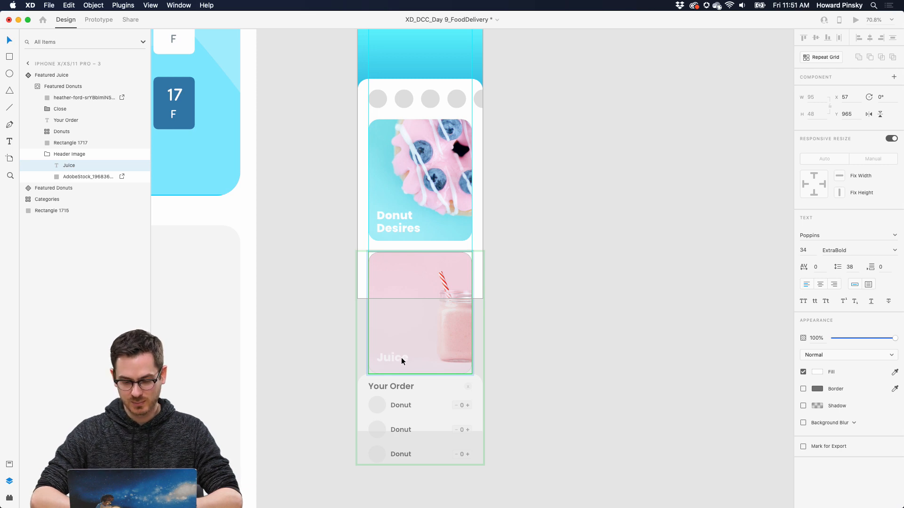
pyautogui.click(551, 160)
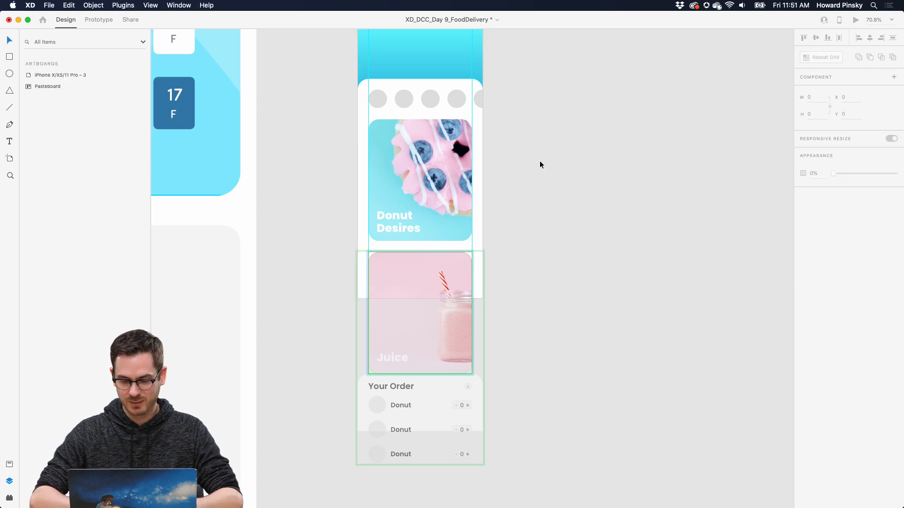
# Preview the prototype, expand and close the donut card, and test expanding the juice card.
pyautogui.click(461, 197)
pyautogui.press('super+Return')
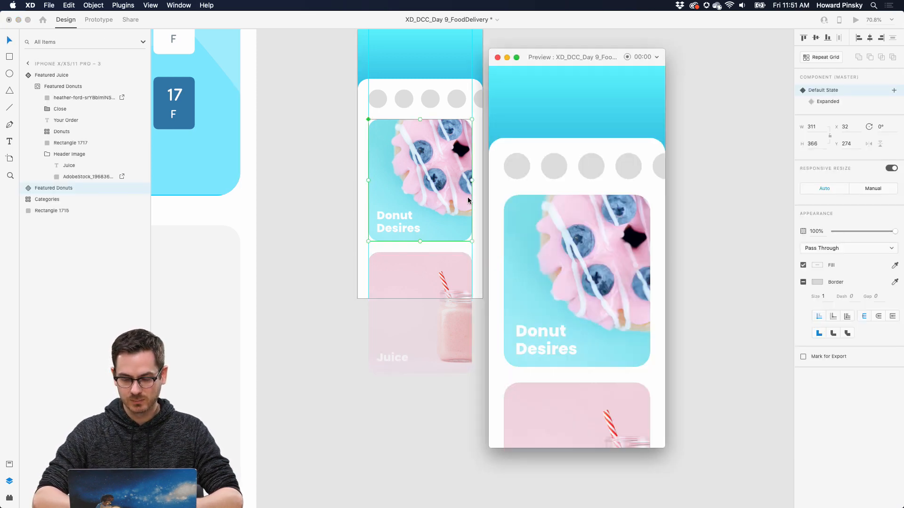
pyautogui.click(602, 297)
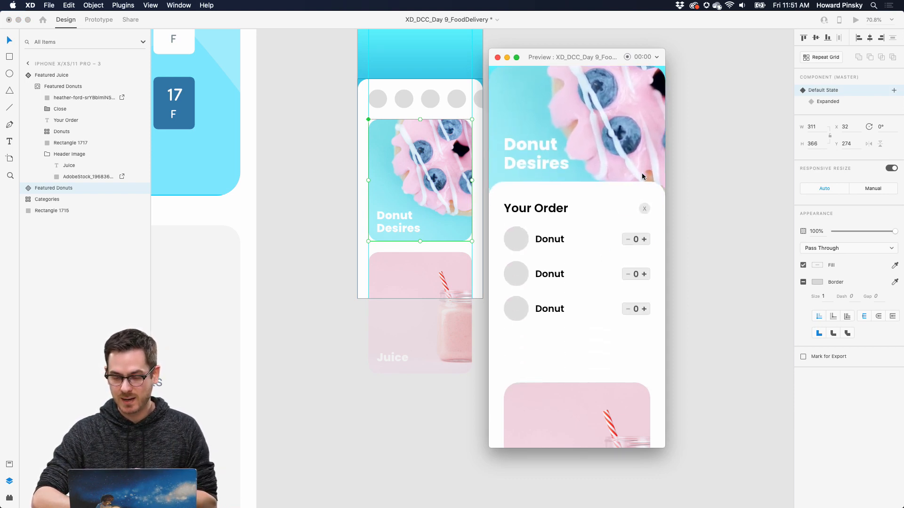
pyautogui.click(649, 208)
pyautogui.click(599, 370)
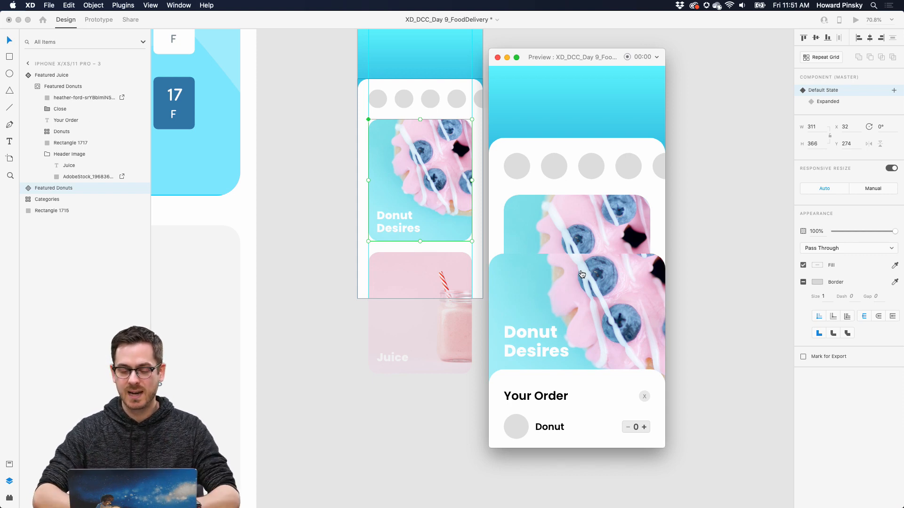
# Close the prototype preview and deselect the donut card on the canvas.
pyautogui.click(497, 57)
pyautogui.scroll(5, 558, 122)
pyautogui.click(567, 132)
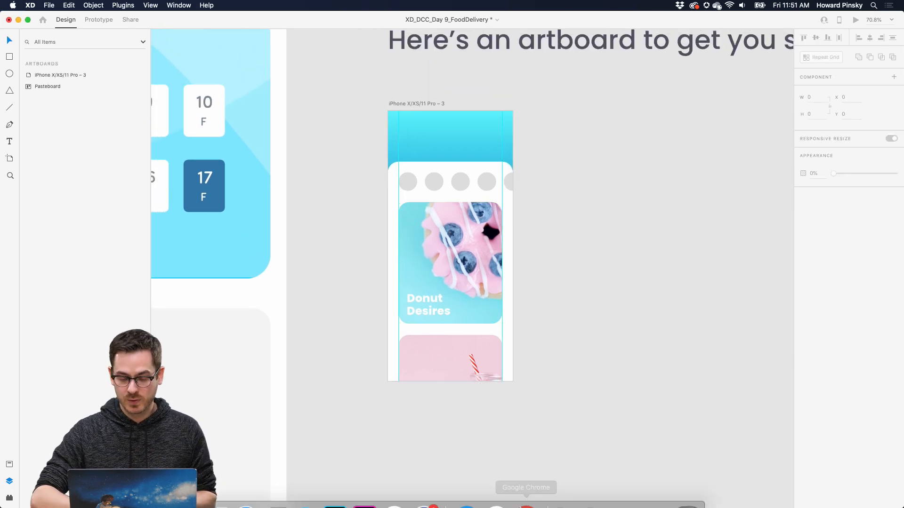
# Switch to Discord and look through recent submissions in the Adobe XD server's current-challenge channel.
pyautogui.click(423, 490)
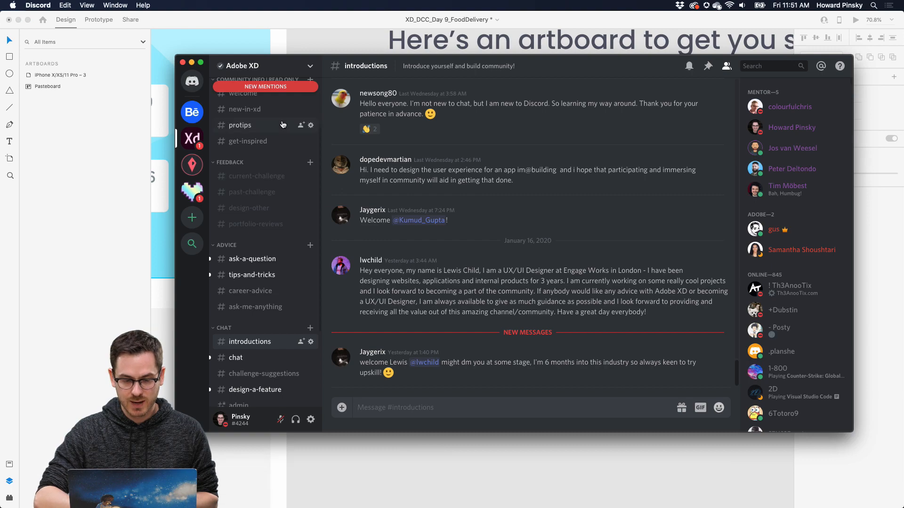
pyautogui.click(258, 179)
pyautogui.scroll(10, 515, 252)
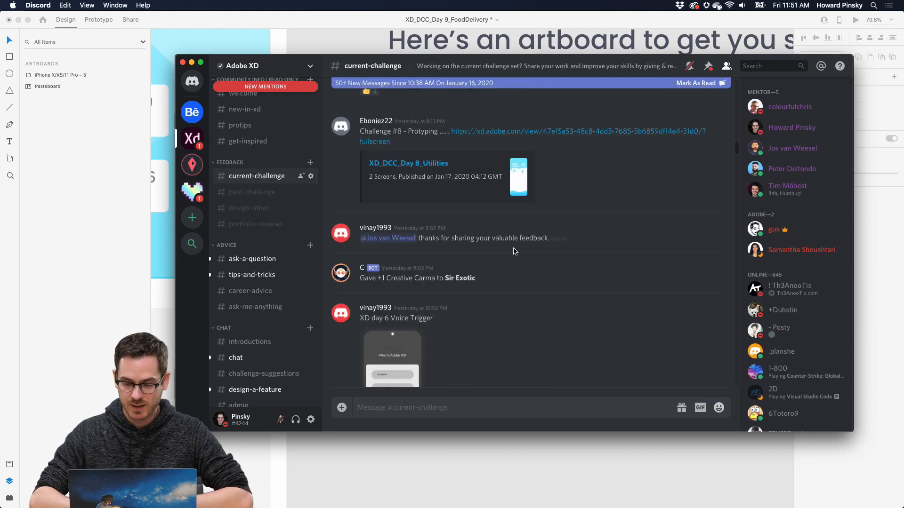
pyautogui.scroll(-3, 515, 252)
pyautogui.scroll(-10, 652, 318)
pyautogui.scroll(-10, 652, 319)
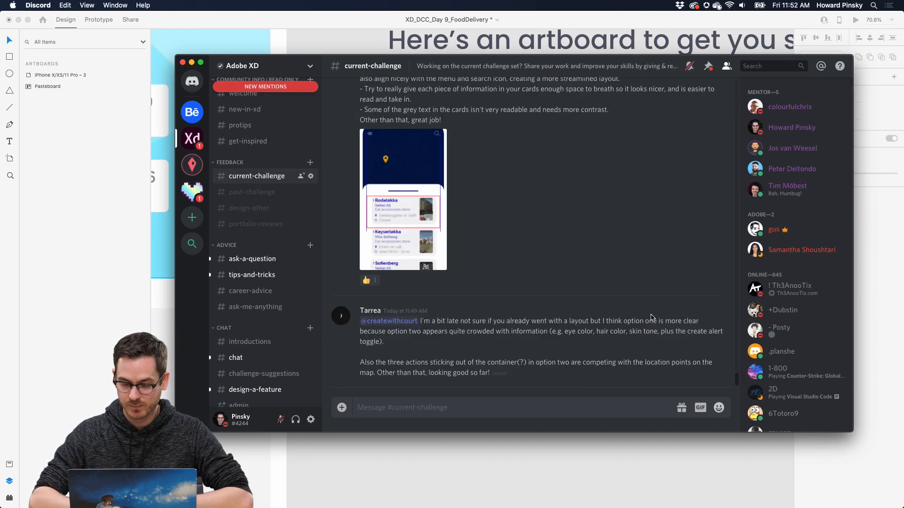
pyautogui.scroll(3, 652, 318)
pyautogui.scroll(-2, 652, 318)
pyautogui.scroll(2, 651, 318)
pyautogui.scroll(-3, 652, 318)
pyautogui.scroll(8, 651, 318)
pyautogui.scroll(5, 652, 318)
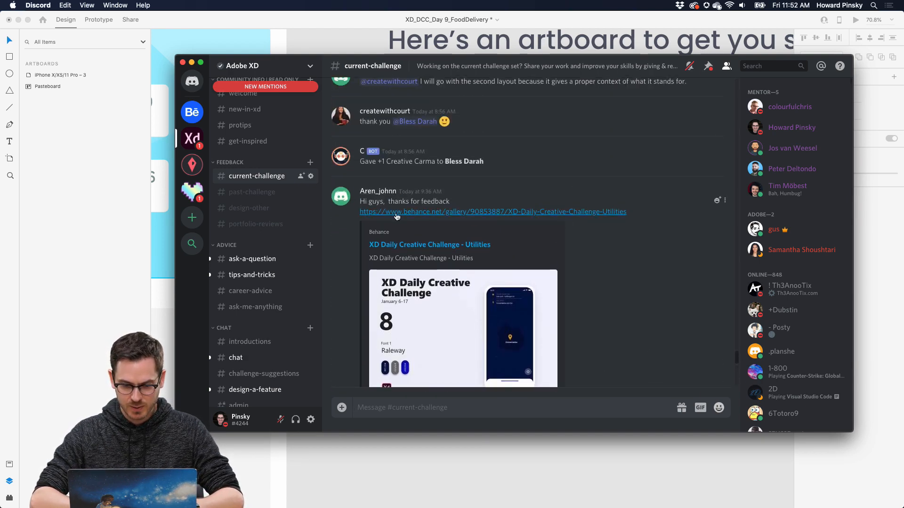
# Open the Behance project "XD Daily Creative Challenge - Utilities" shared in the channel and examine its font, colours and map screens.
pyautogui.click(396, 213)
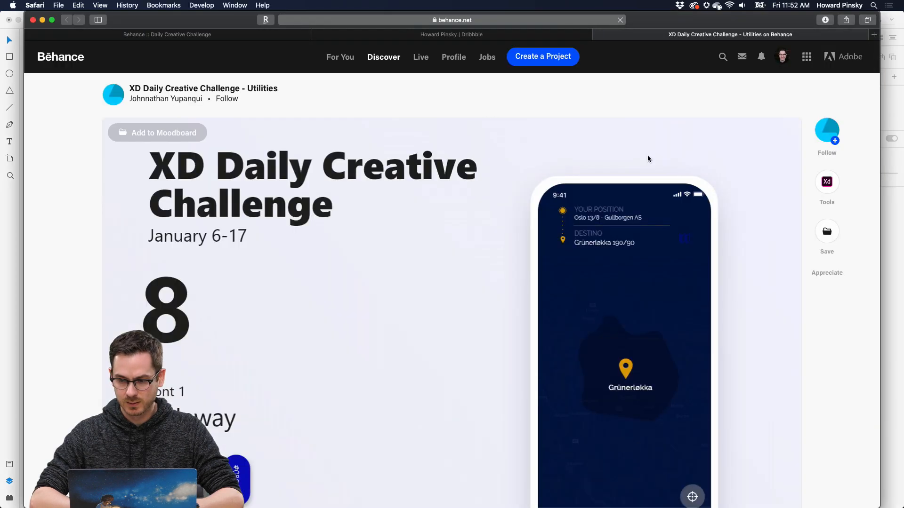
pyautogui.scroll(-3, 599, 231)
pyautogui.scroll(1, 601, 232)
pyautogui.scroll(-3, 601, 232)
pyautogui.scroll(-6, 600, 232)
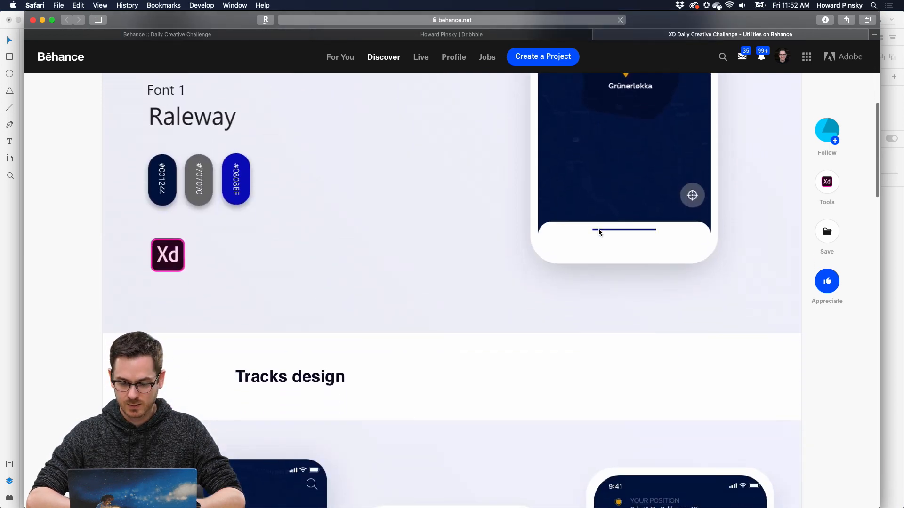
pyautogui.scroll(-8, 599, 232)
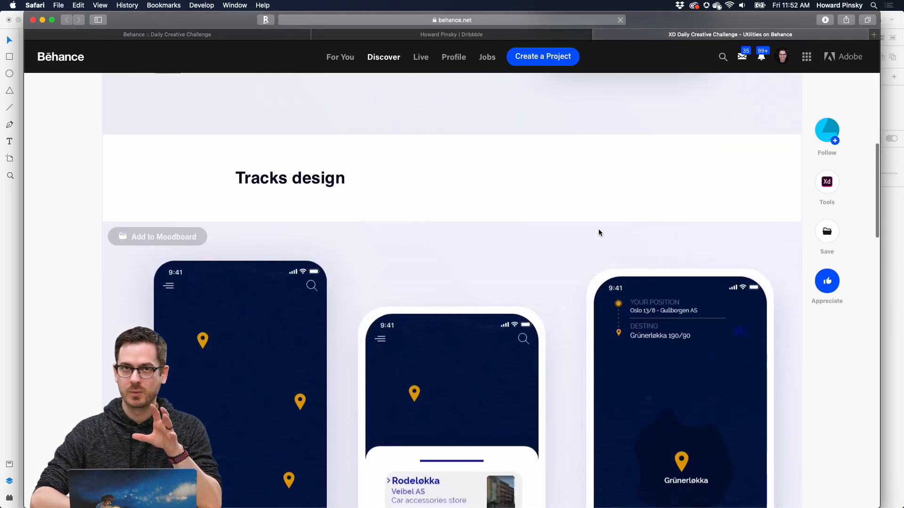
pyautogui.scroll(-2, 599, 230)
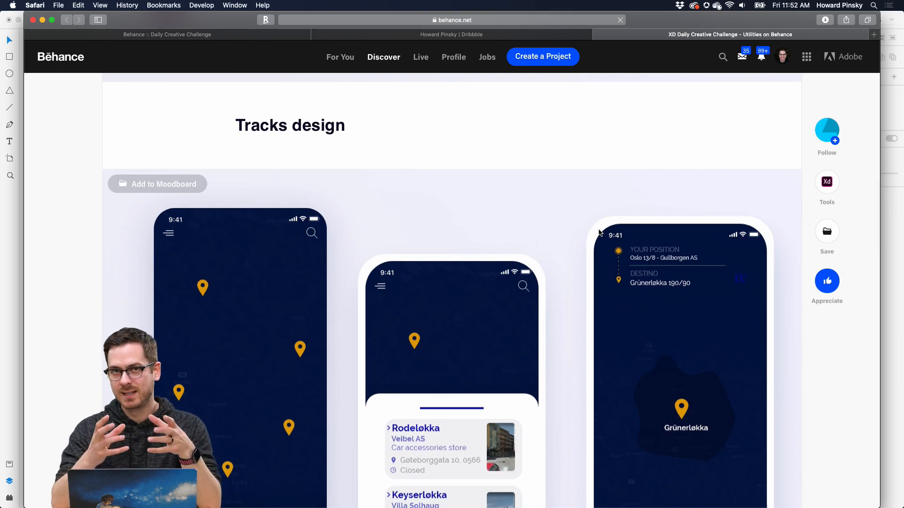
pyautogui.scroll(12, 600, 232)
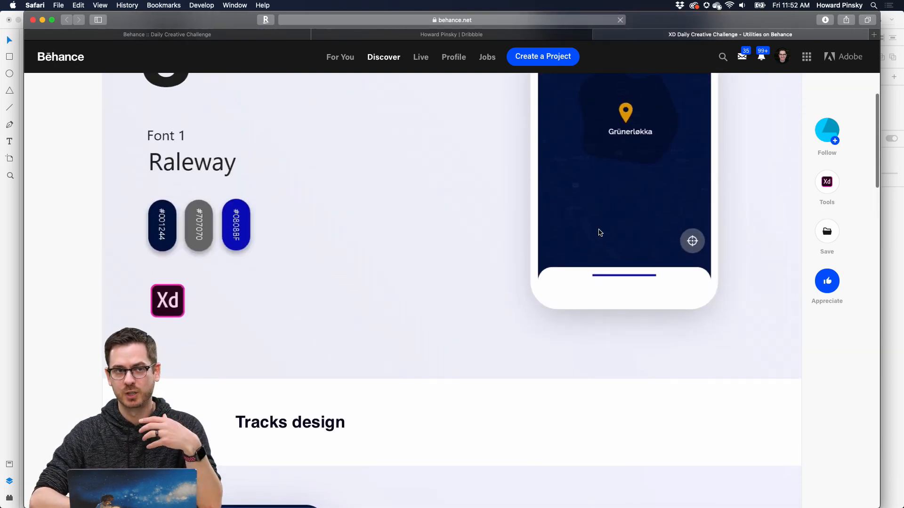
pyautogui.scroll(-15, 600, 232)
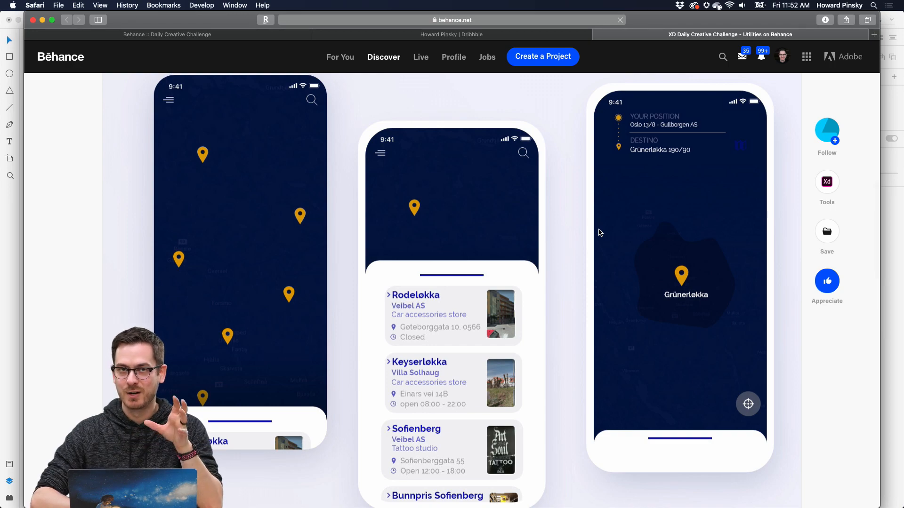
pyautogui.scroll(-12, 600, 232)
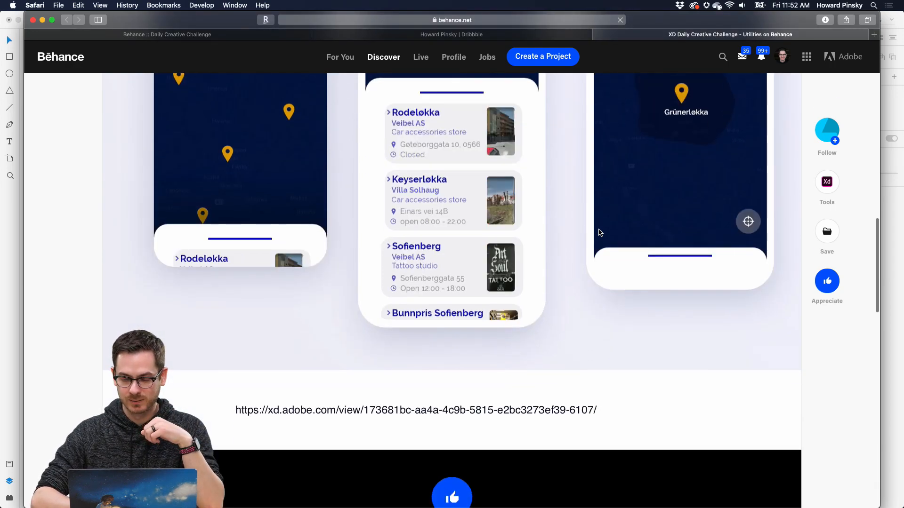
pyautogui.scroll(12, 599, 232)
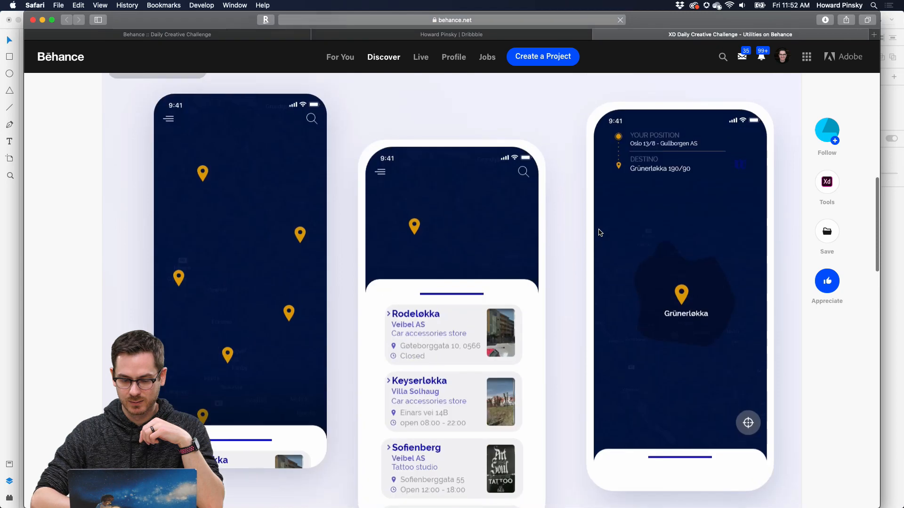
# Return to Discord, enlarge its window and open the posted Option One and Option Two layout image at original size in the browser.
pyautogui.press('super+Tab')
pyautogui.scroll(6, 553, 201)
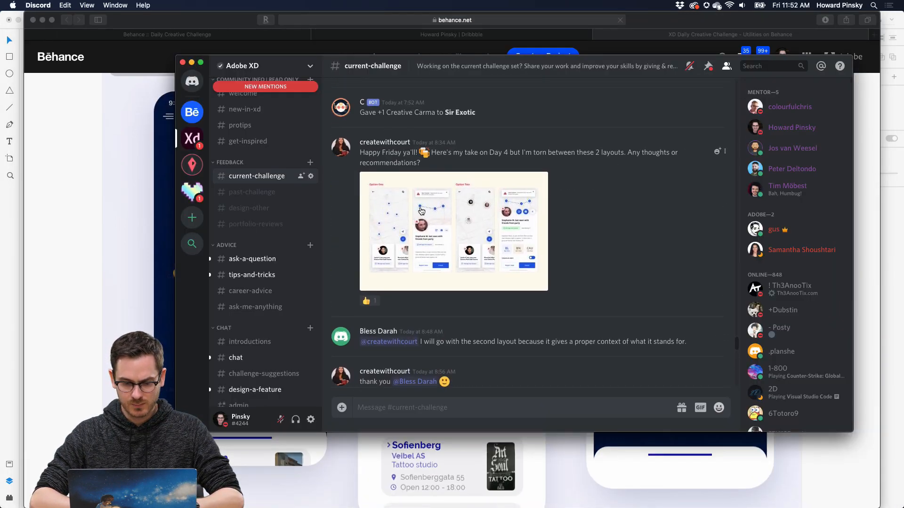
pyautogui.click(446, 207)
pyautogui.moveTo(404, 68); pyautogui.dragTo(356, 20)
pyautogui.press('Escape')
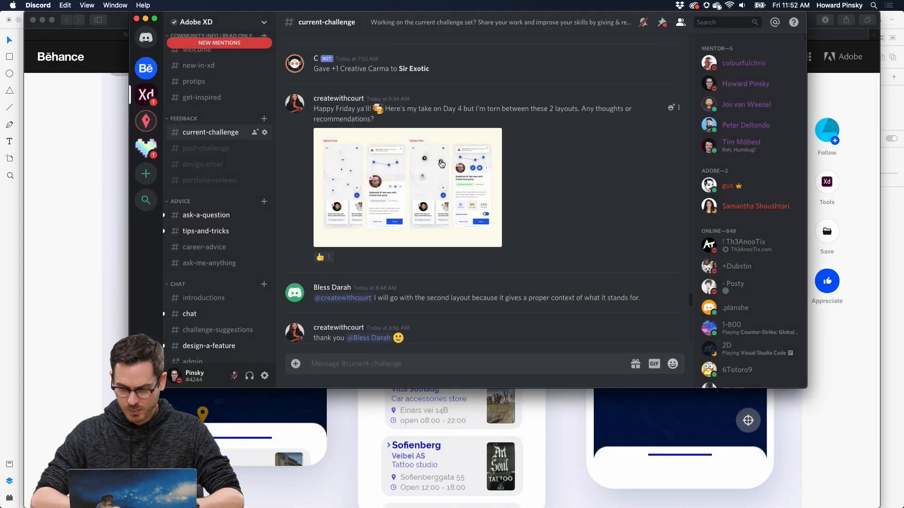
pyautogui.click(441, 164)
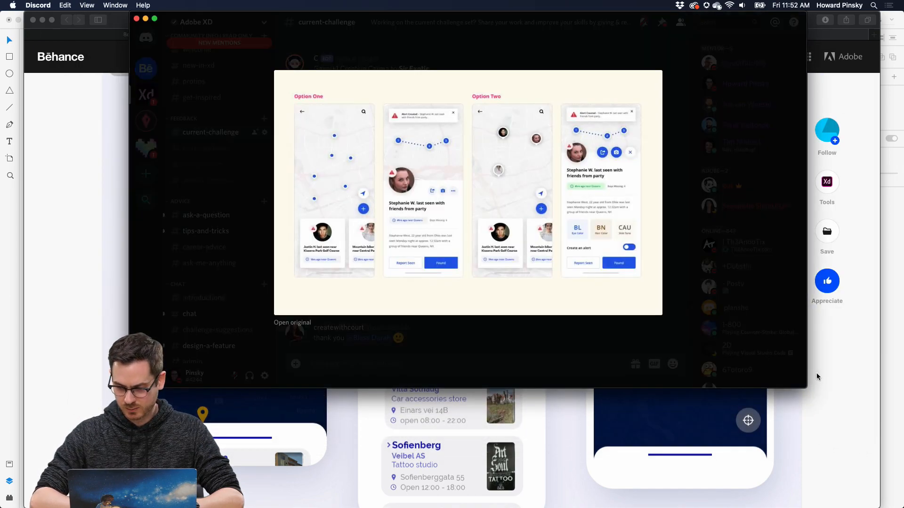
pyautogui.click(155, 19)
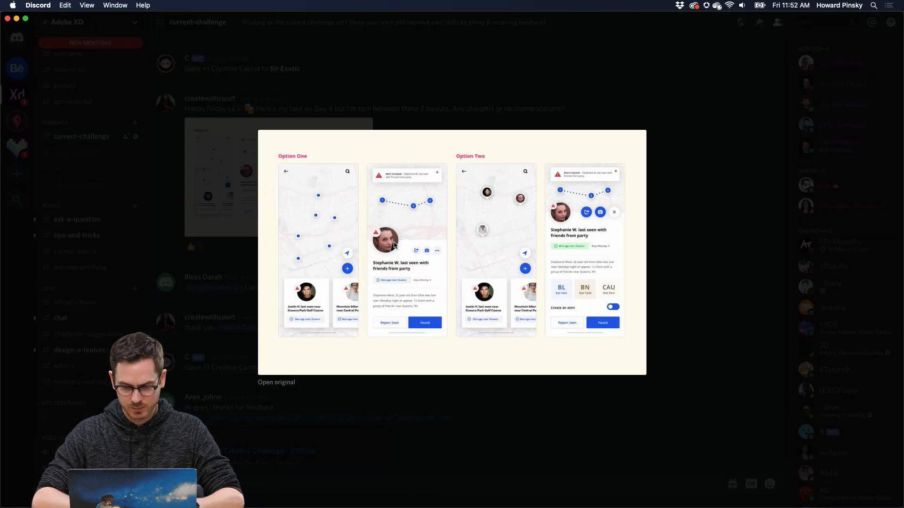
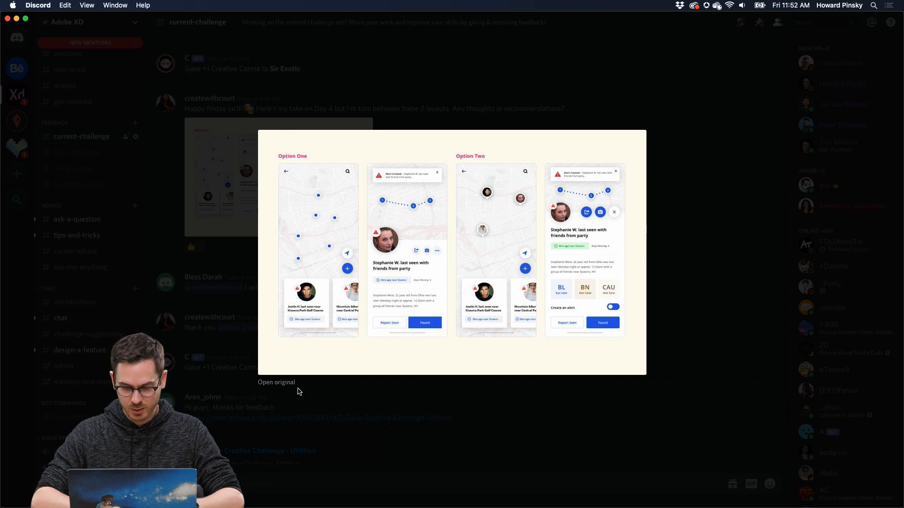
pyautogui.click(278, 383)
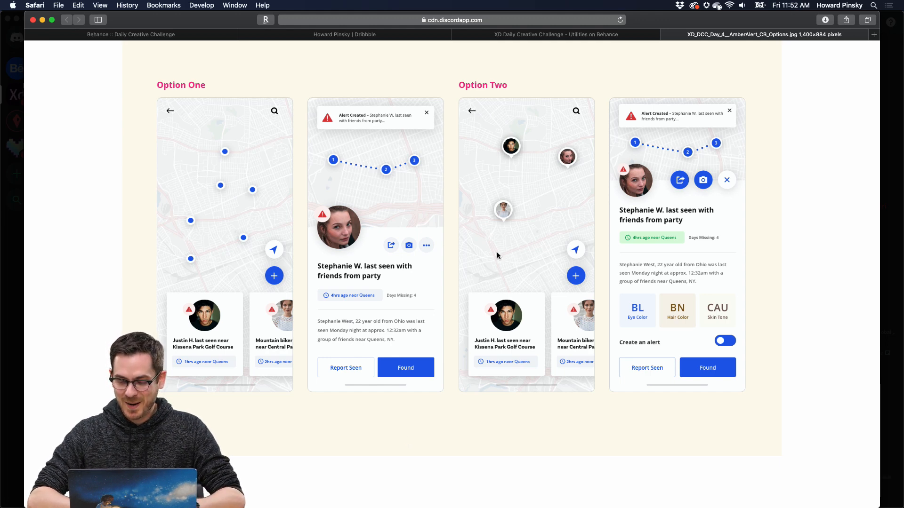
# Close the layout image's browser tab and look through earlier current-challenge posts in Discord for the Day 6 Voice Trigger submission.
pyautogui.press('super+w')
pyautogui.press('super+Tab')
pyautogui.click(455, 111)
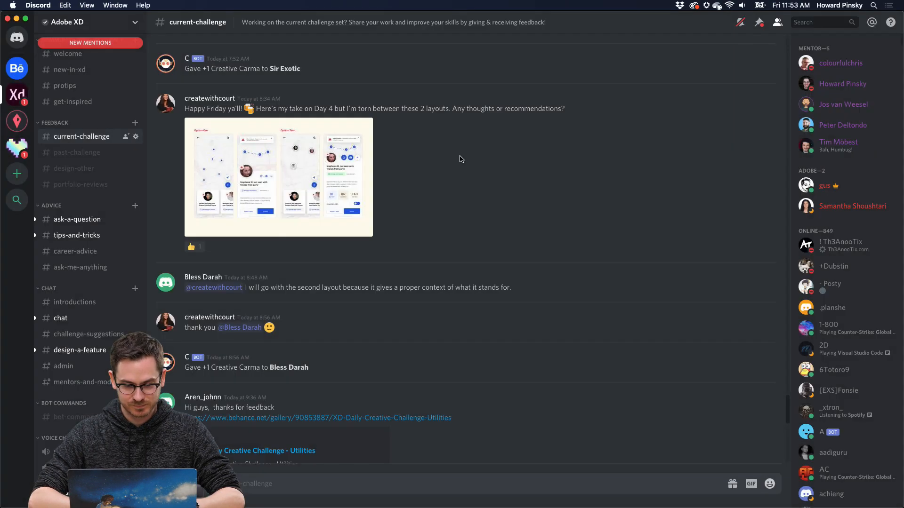
pyautogui.scroll(10, 460, 158)
pyautogui.scroll(15, 460, 159)
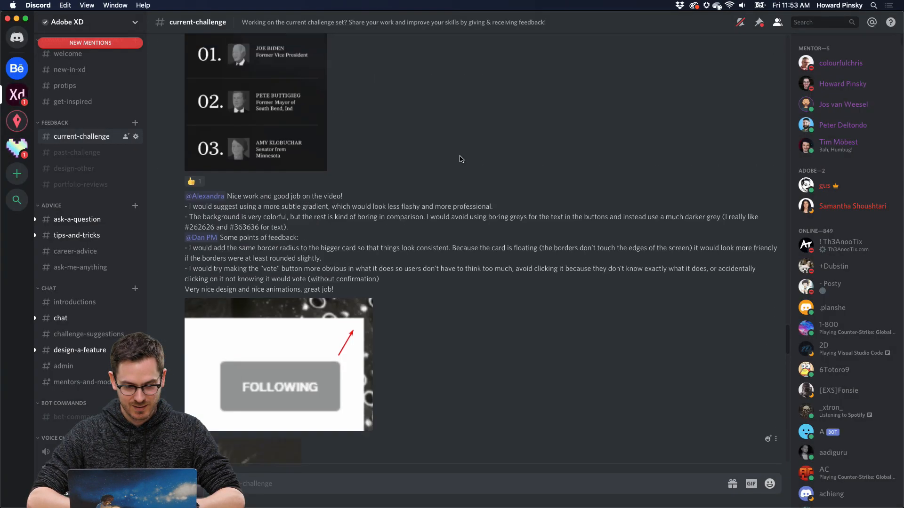
pyautogui.scroll(6, 460, 159)
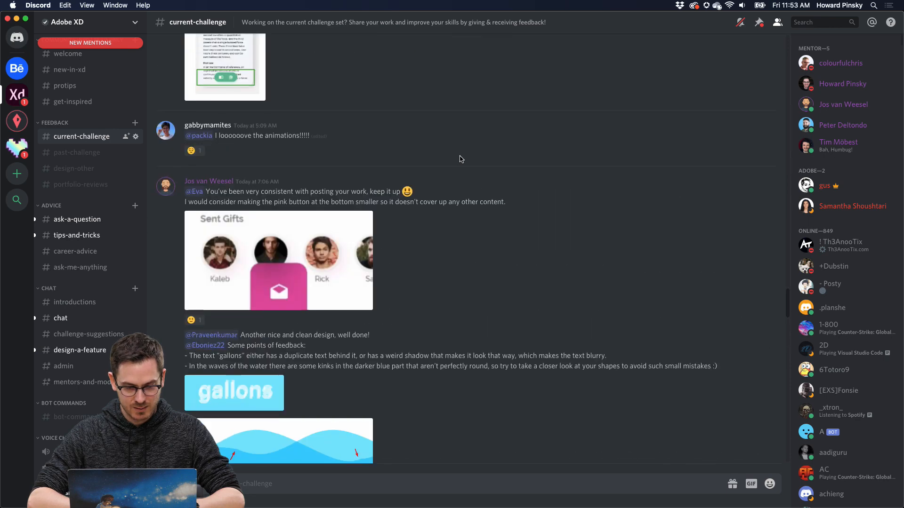
pyautogui.scroll(10, 461, 159)
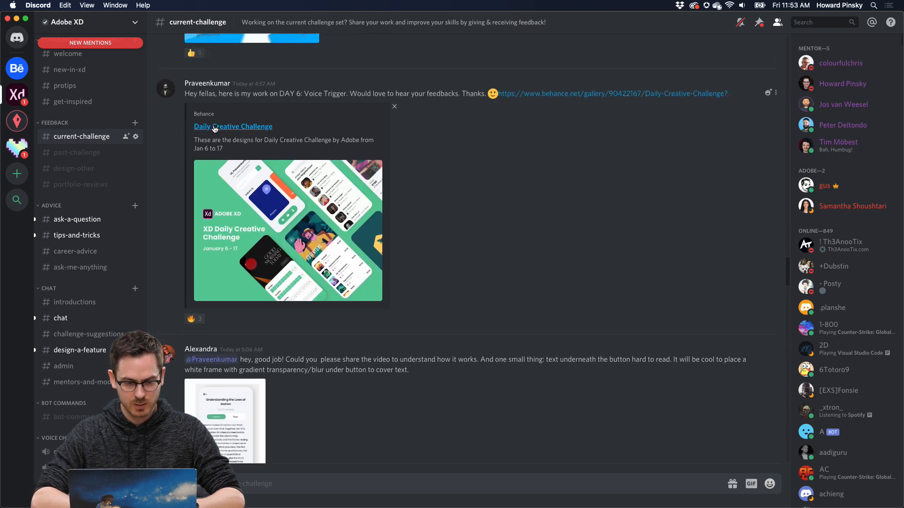
# Open the shared Behance project "Daily Creative Challenge" and examine its cover artwork and Day 1: Repeat Grids book app screens.
pyautogui.click(214, 127)
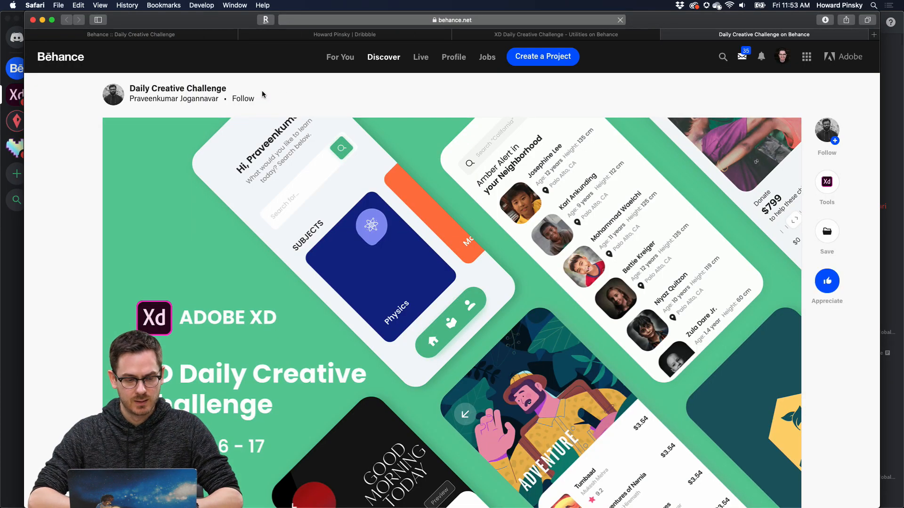
pyautogui.scroll(-2, 88, 164)
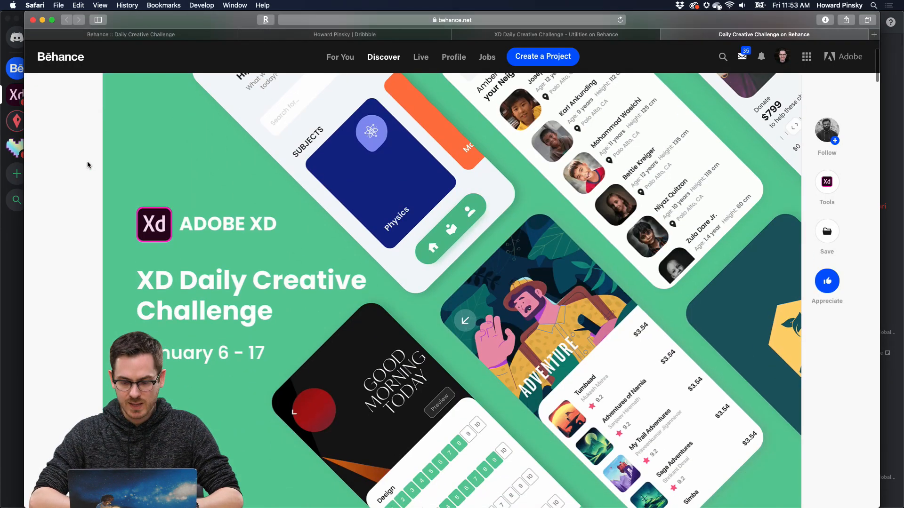
pyautogui.scroll(1, 87, 165)
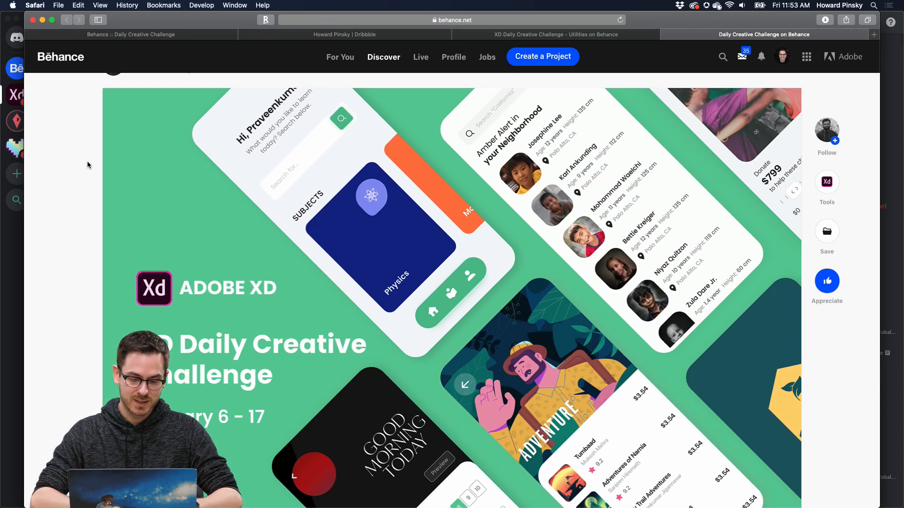
pyautogui.scroll(-7, 408, 232)
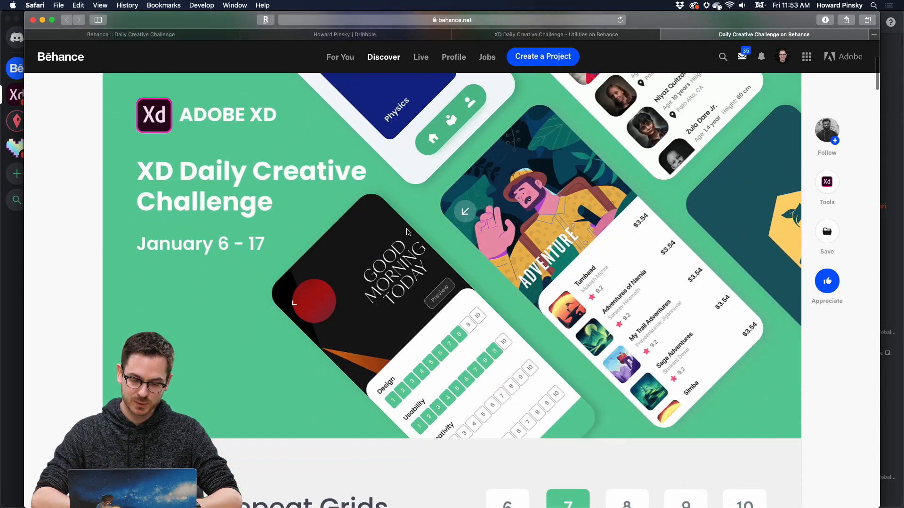
pyautogui.scroll(-12, 407, 232)
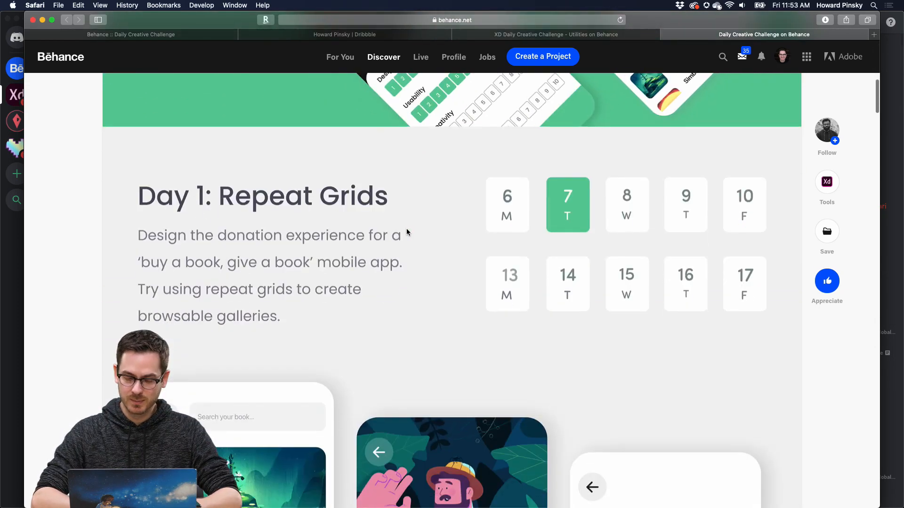
pyautogui.scroll(1, 407, 231)
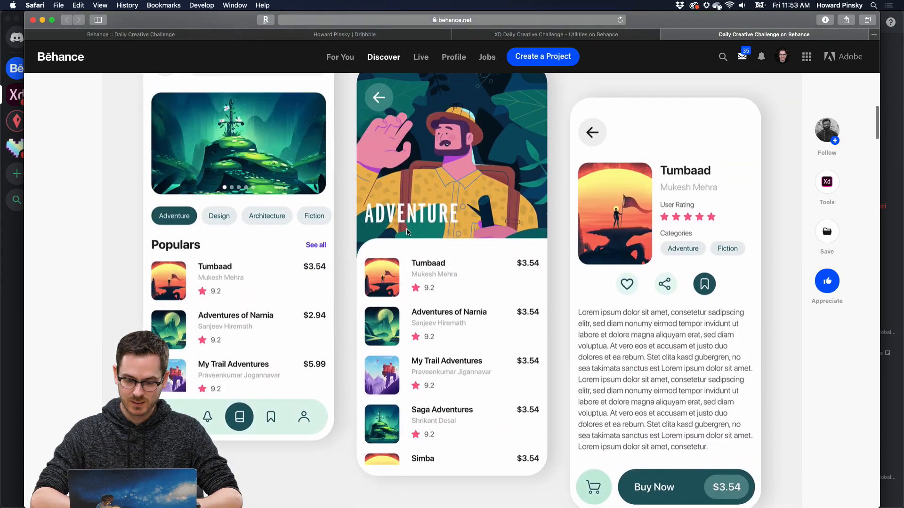
pyautogui.scroll(-10, 348, 224)
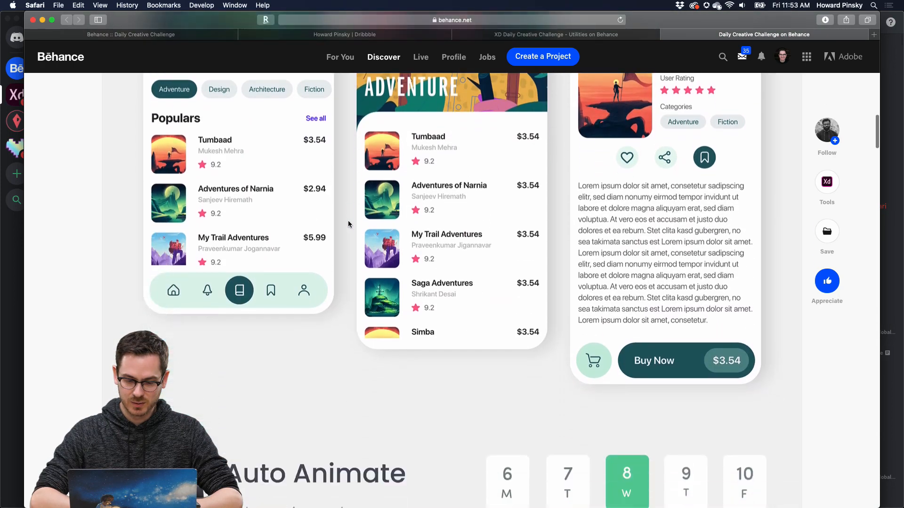
# Examine the project's Day 2: Auto Animate tree-planting rewards screens and Day 3: Drag charity donation screens.
pyautogui.scroll(-9, 434, 269)
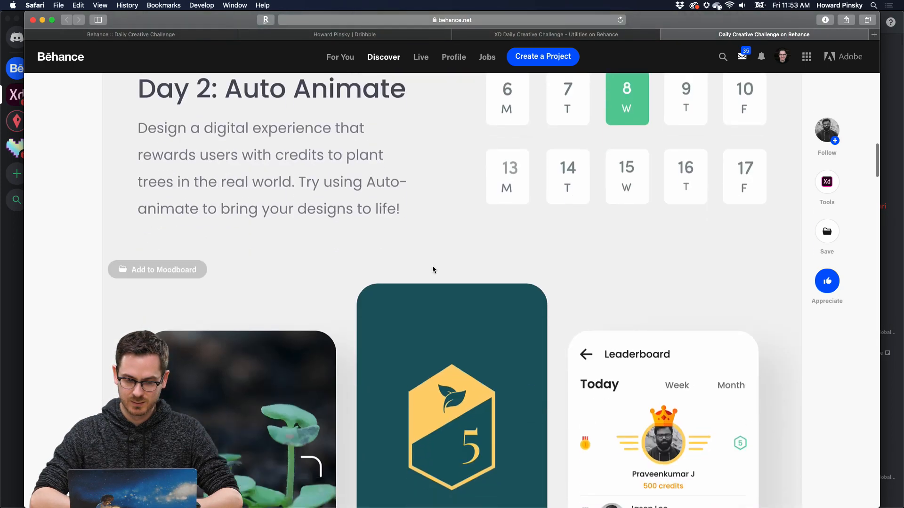
pyautogui.scroll(-5, 434, 270)
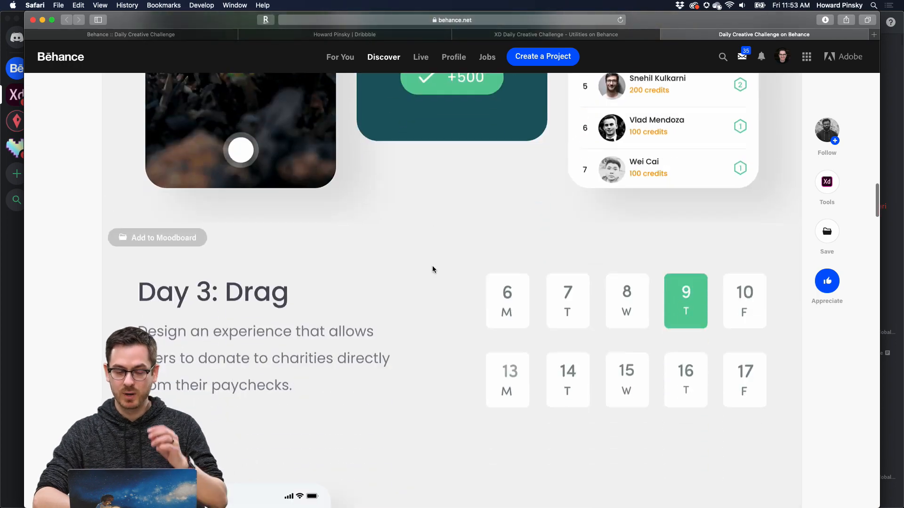
pyautogui.scroll(-8, 433, 268)
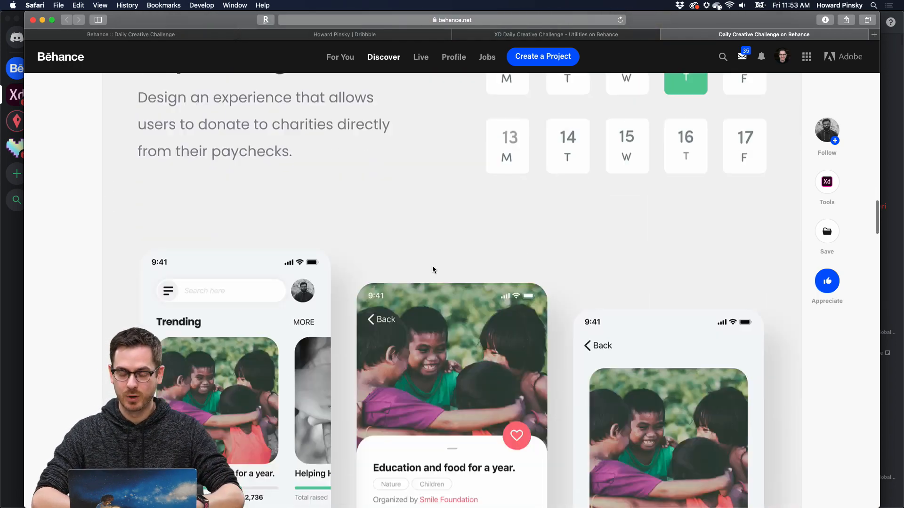
pyautogui.scroll(1, 433, 268)
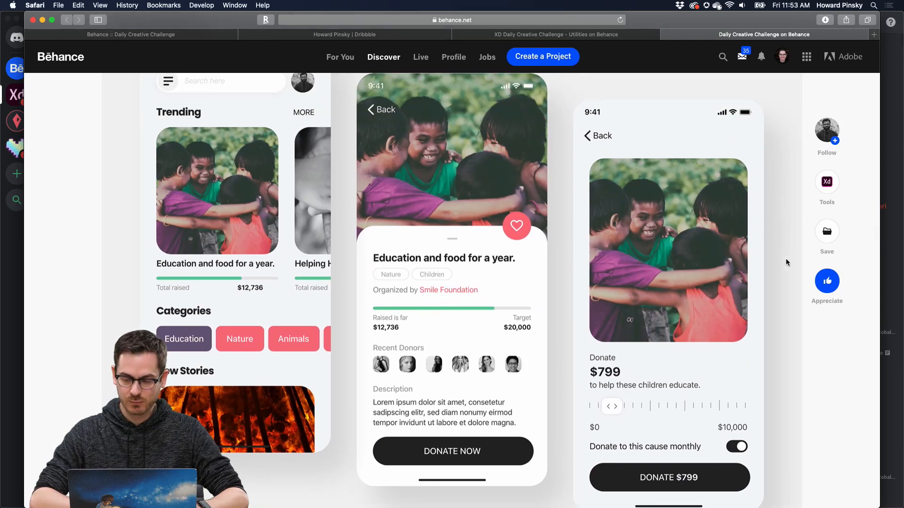
# Review the project's remaining Amber Alert, Components voting and voice-trigger lesson screens through to the closing "Thank you." banner.
pyautogui.scroll(-4, 787, 259)
pyautogui.scroll(-10, 786, 262)
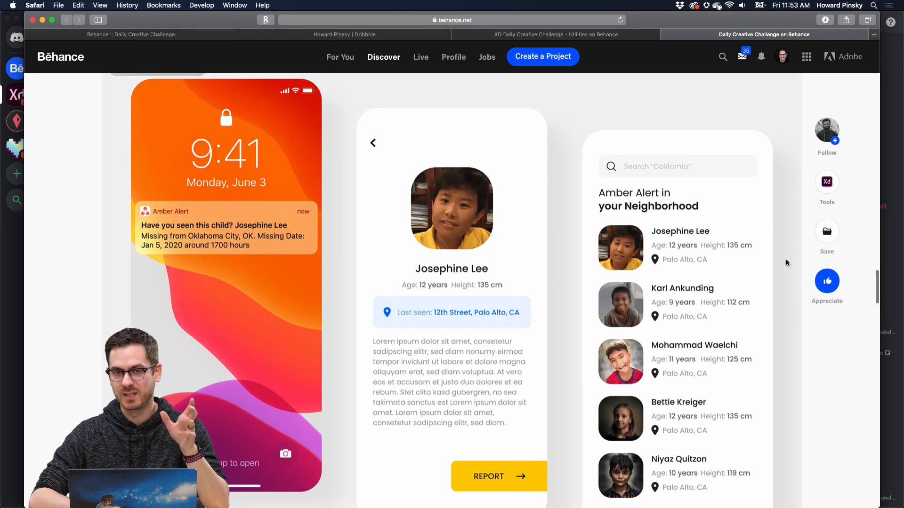
pyautogui.scroll(-3, 786, 262)
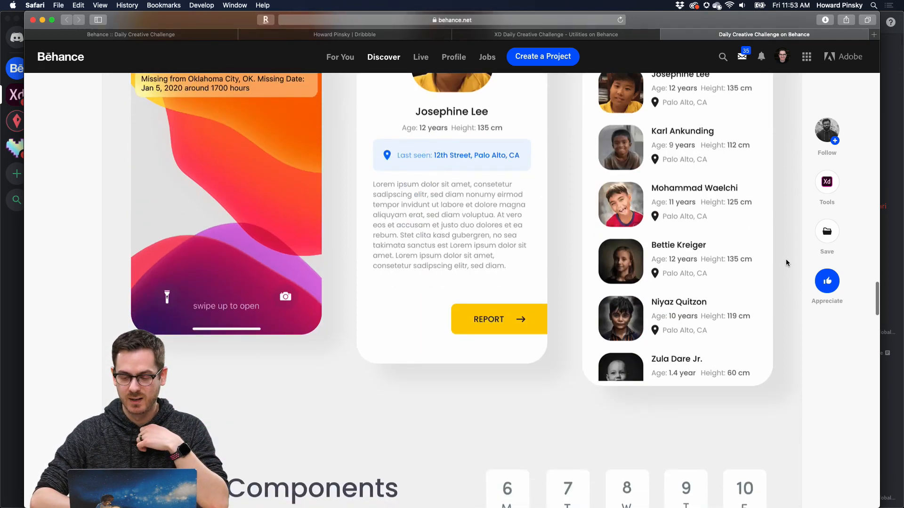
pyautogui.scroll(-10, 786, 262)
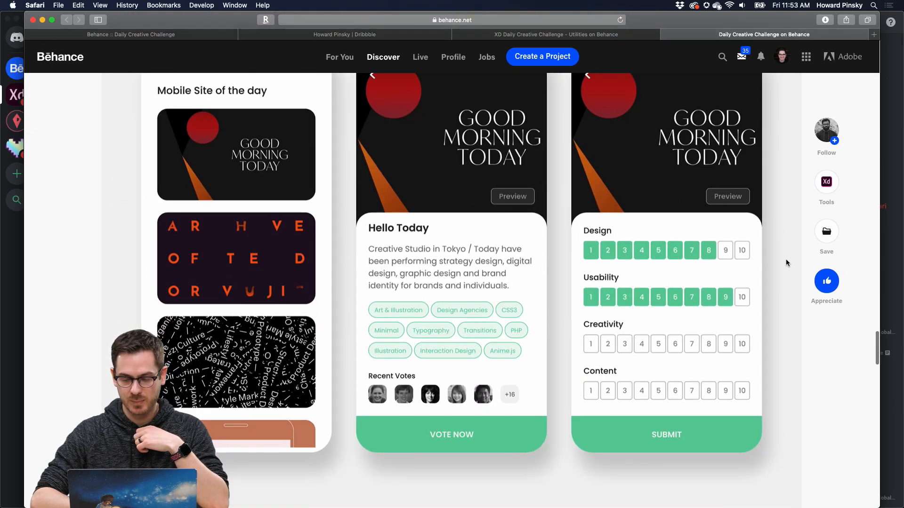
pyautogui.scroll(-10, 786, 263)
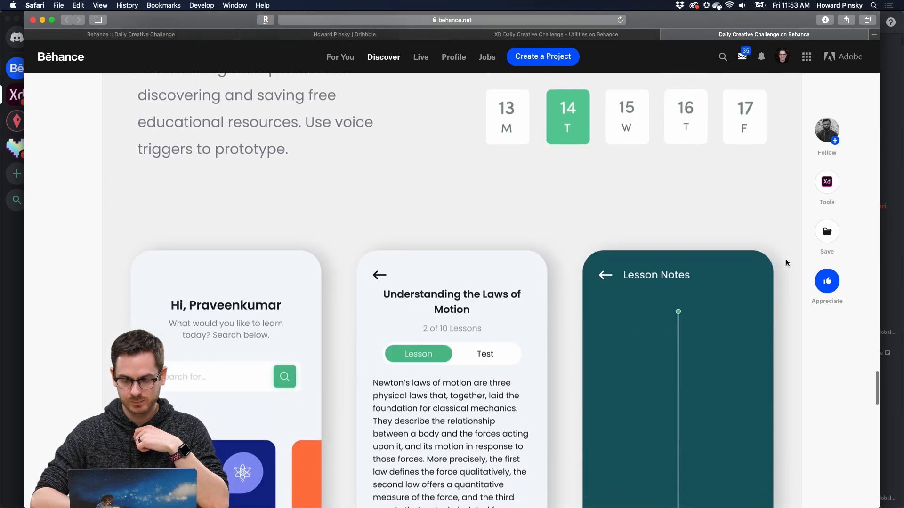
pyautogui.scroll(-5, 786, 263)
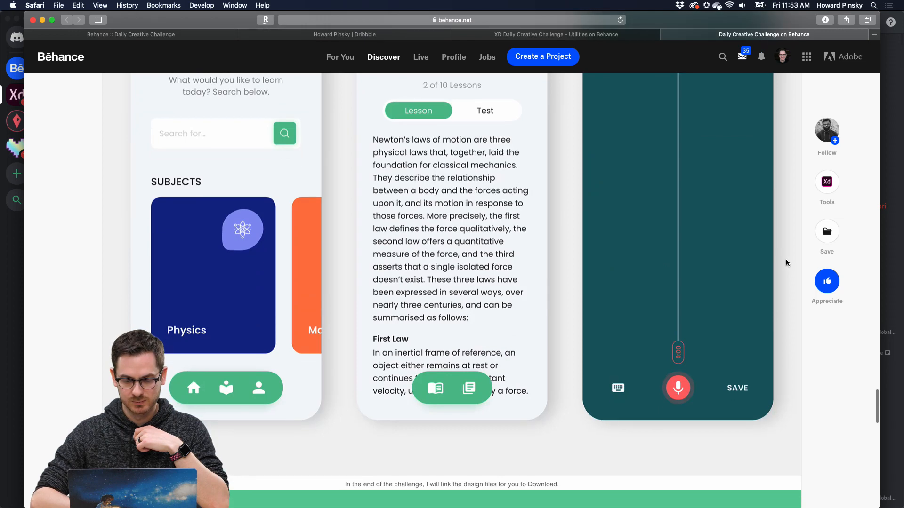
pyautogui.scroll(-6, 786, 262)
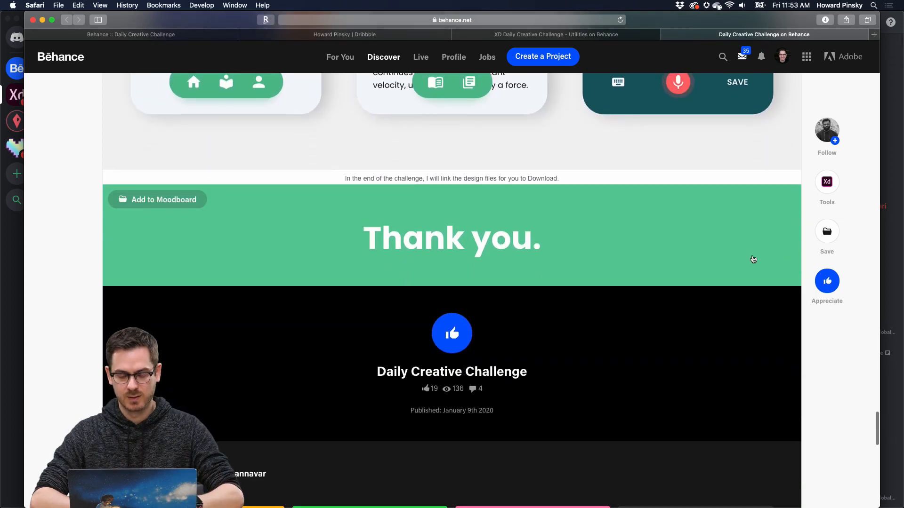
# Switch to Discord, watch the Day 8 challenge's Daily Usage prototype video in full screen, and return to the Behance project in the browser.
pyautogui.press('super+Tab')
pyautogui.scroll(6, 500, 226)
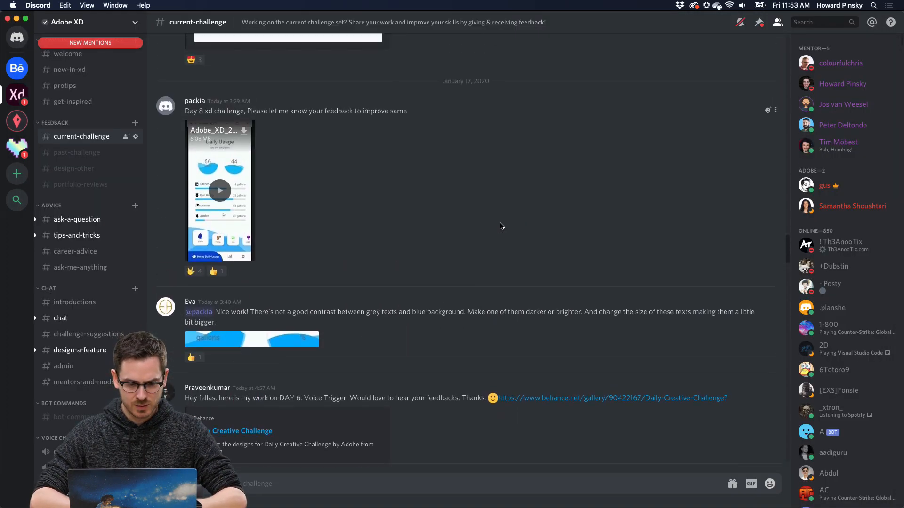
pyautogui.scroll(1, 501, 225)
pyautogui.click(219, 227)
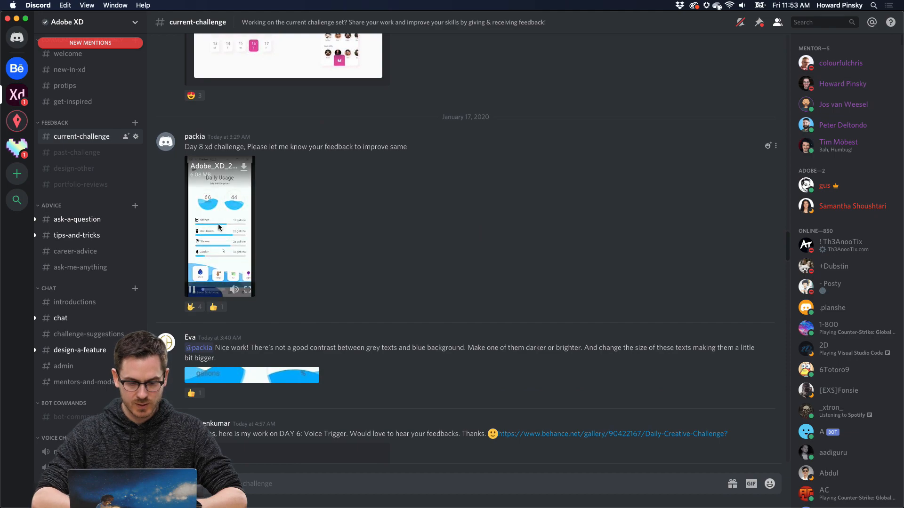
pyautogui.click(246, 291)
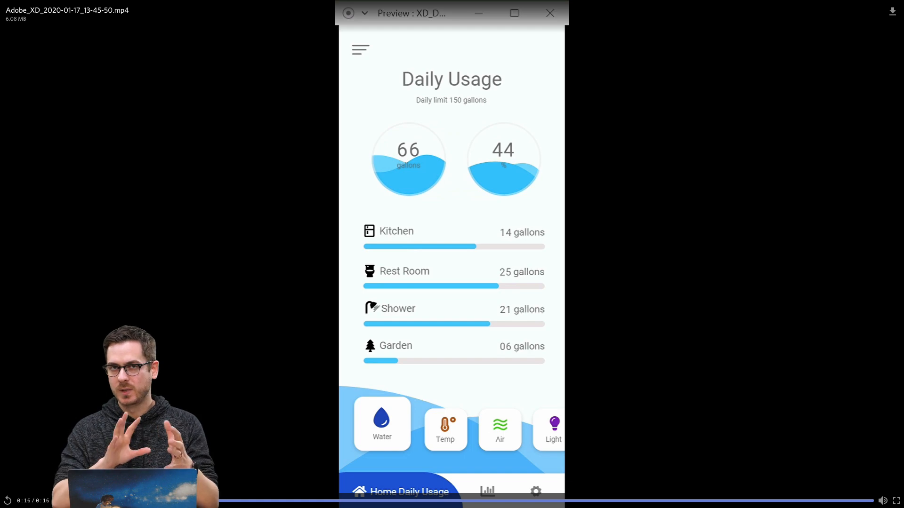
pyautogui.press('Escape')
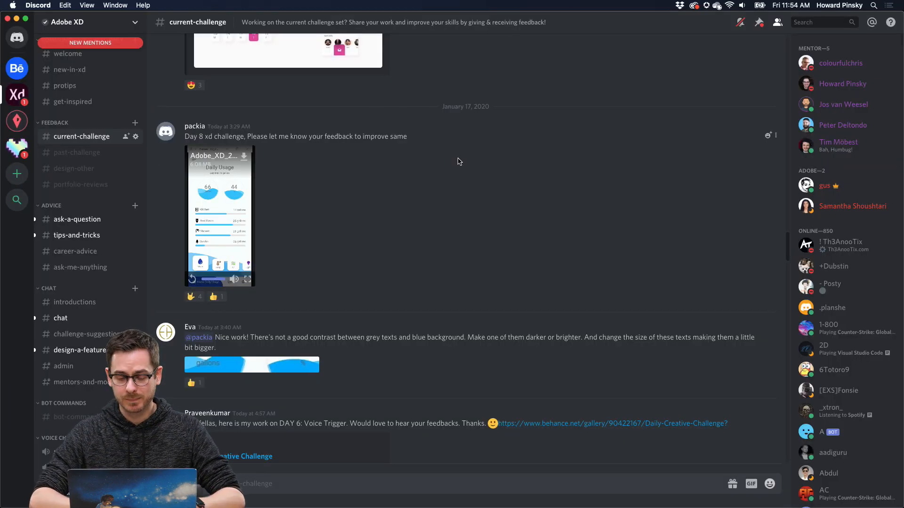
pyautogui.press('super+Tab')
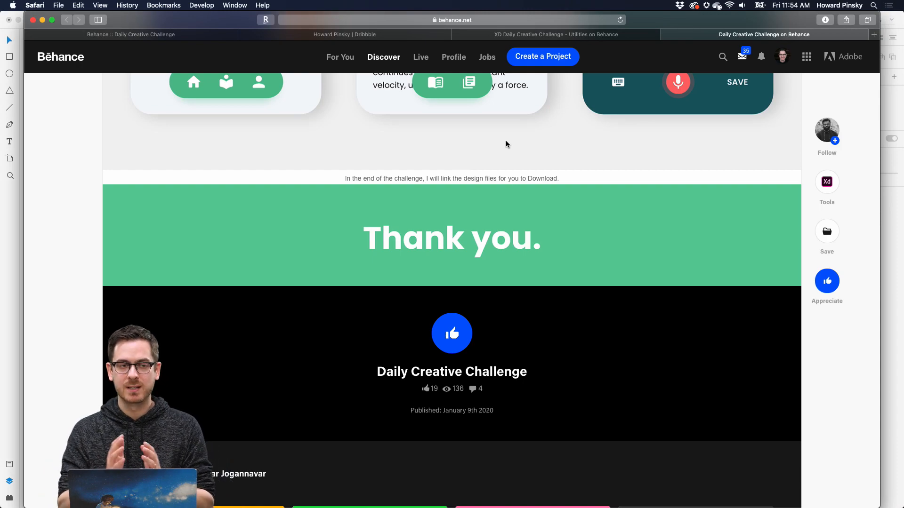